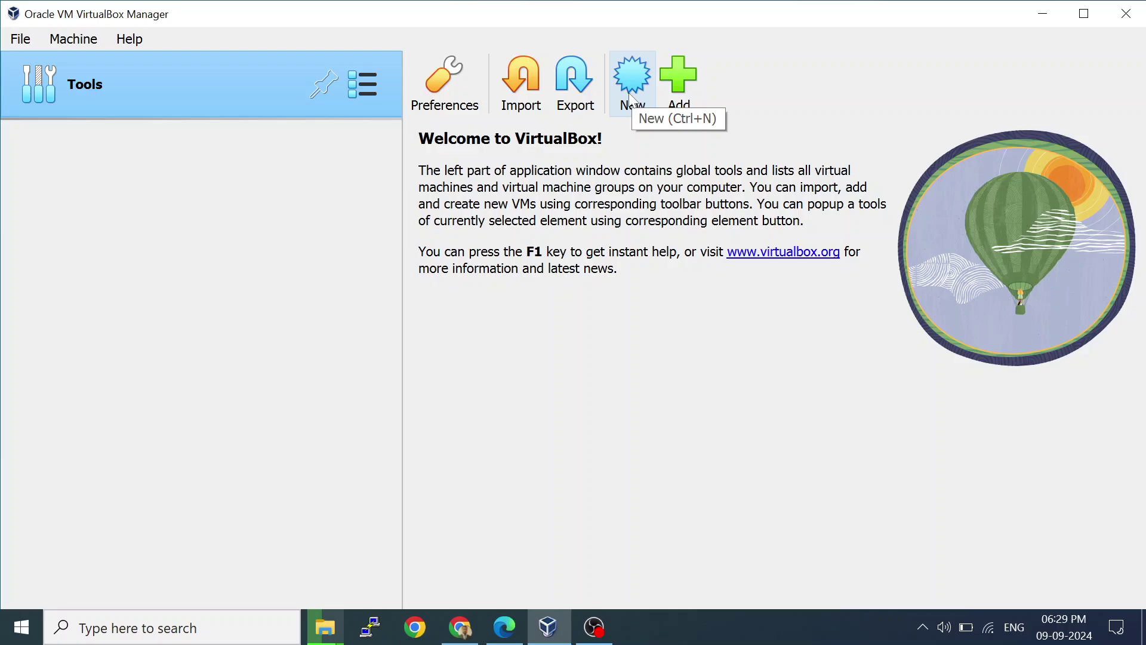
Launch the New virtual machine wizard from the VirtualBox Manager toolbar.
{"action": "left_click", "coordinate": [634, 100]}
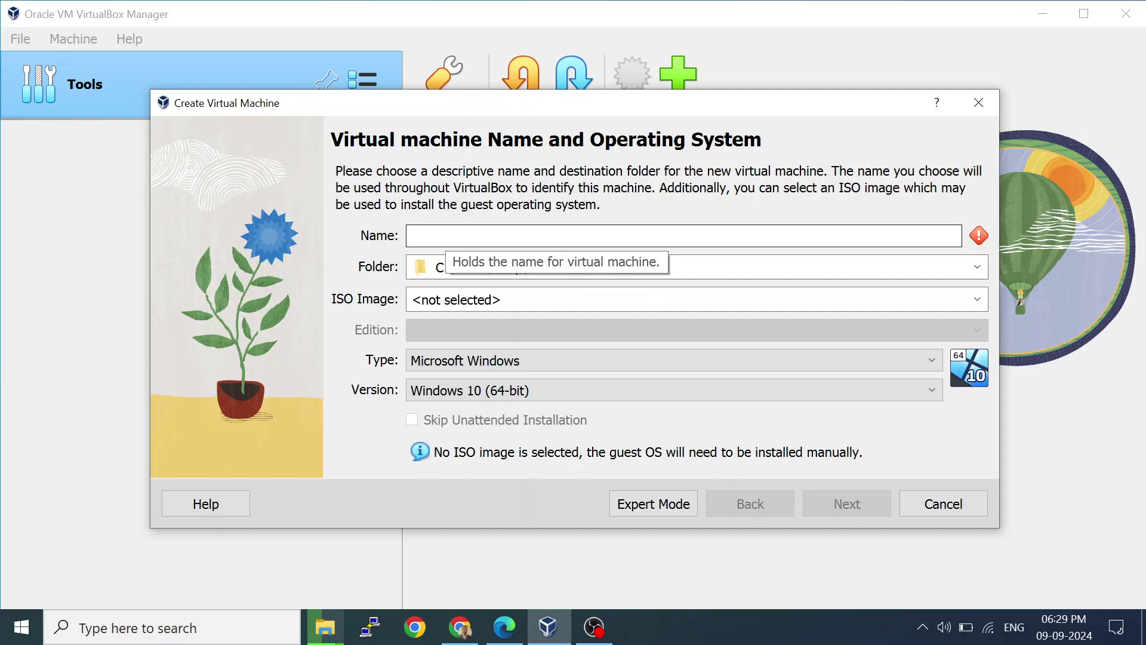
Name the machine Linux1 so the type becomes Linux 2.6 / 3.x / 4.x / 5.x (64-bit).
{"action": "type", "text": "Linu"}
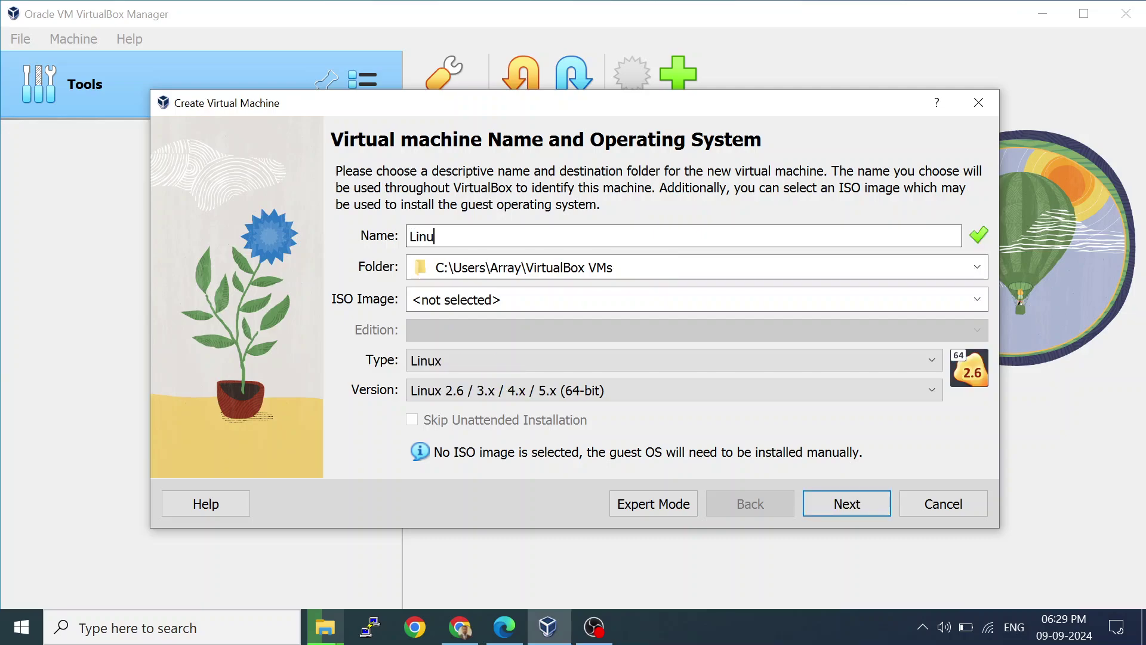
{"action": "type", "text": "x1"}
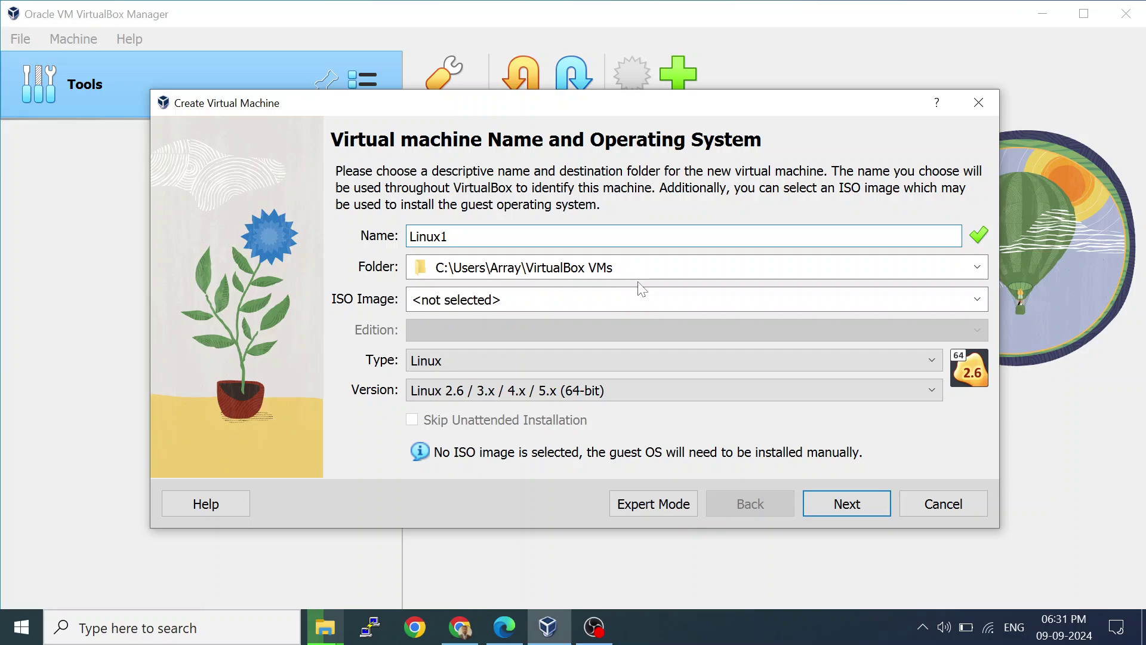
Set the Linux1 machine folder to the root of Local Disk (D:).
{"action": "left_click", "coordinate": [979, 268]}
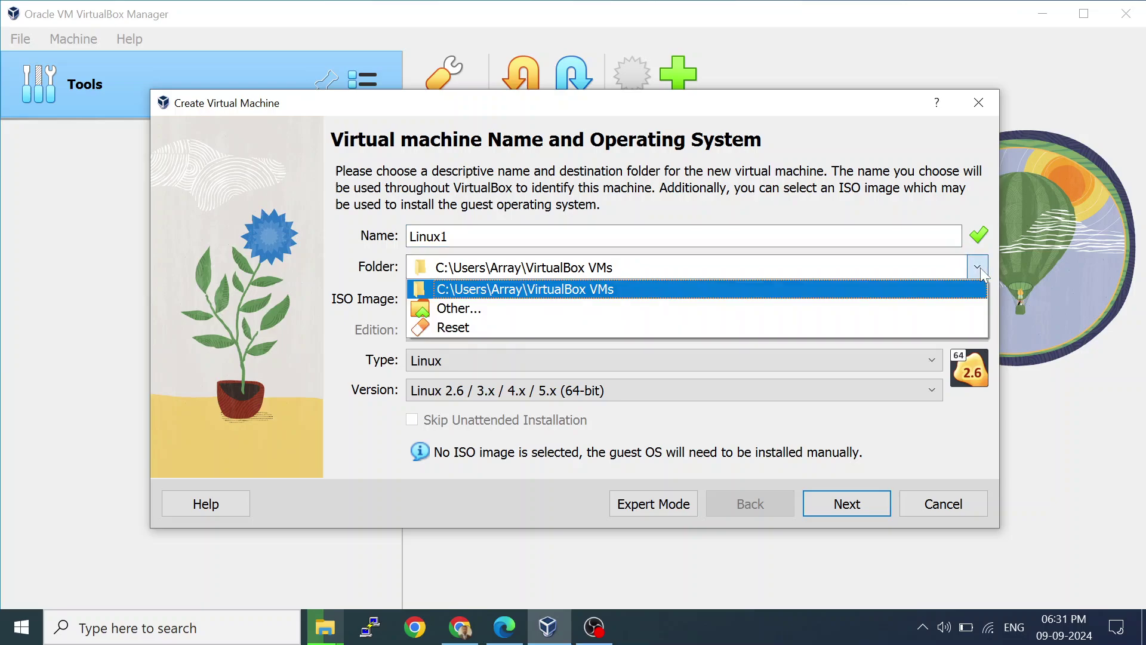
{"action": "left_click", "coordinate": [884, 308]}
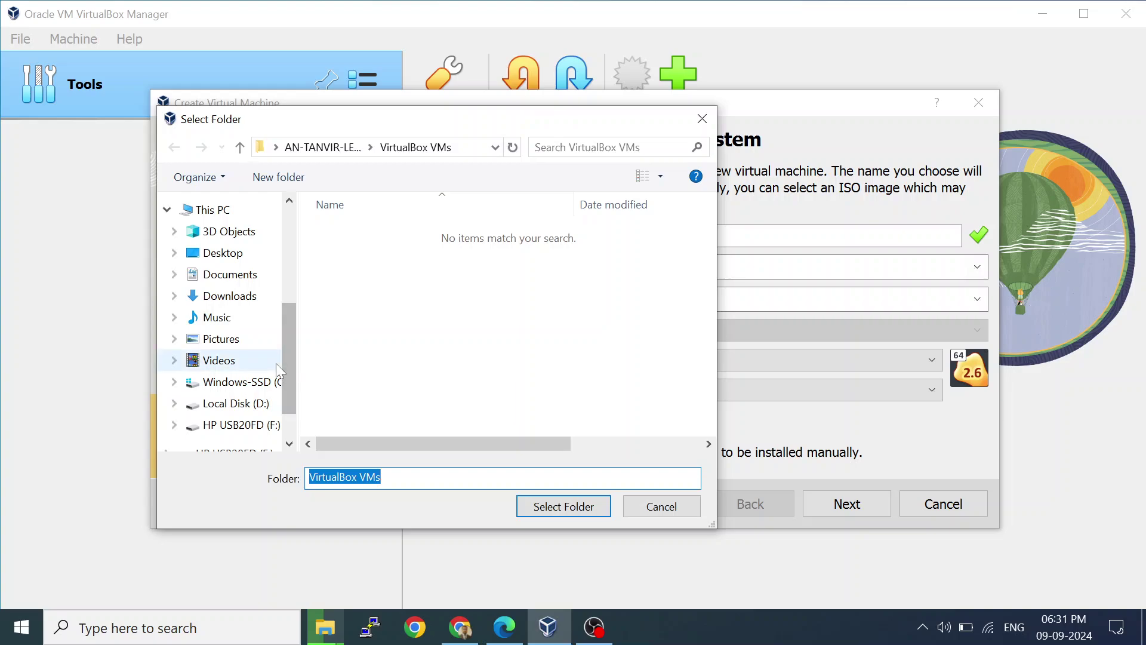
{"action": "left_click", "coordinate": [239, 211]}
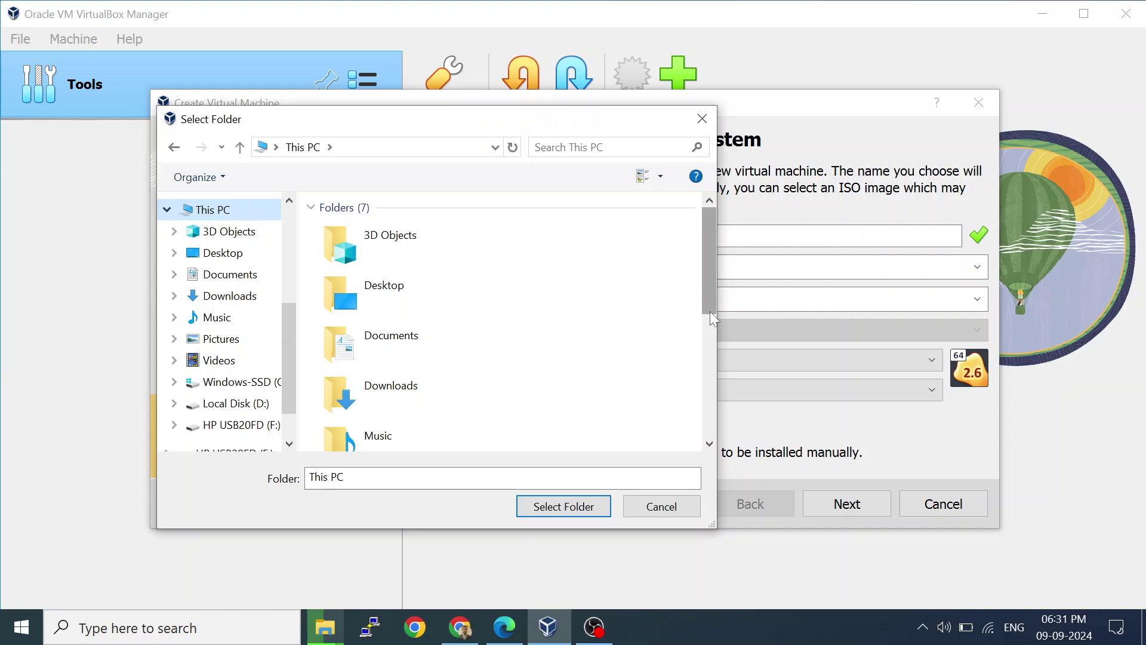
{"action": "left_click_drag", "start_coordinate": [711, 311], "coordinate": [705, 443]}
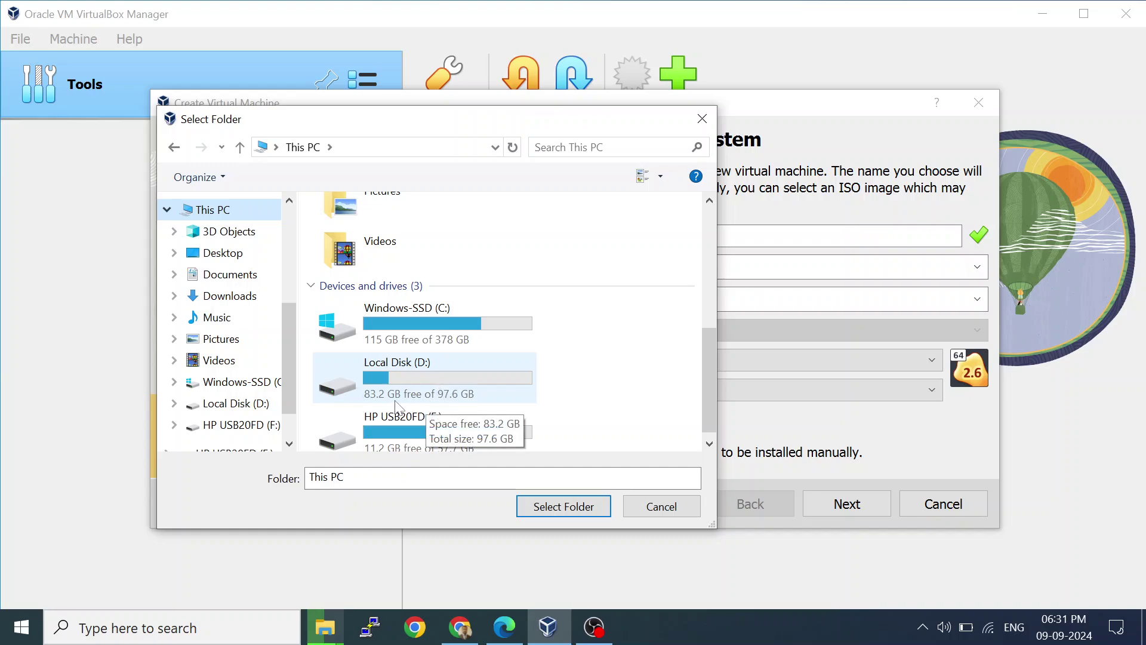
{"action": "double_click", "coordinate": [428, 378]}
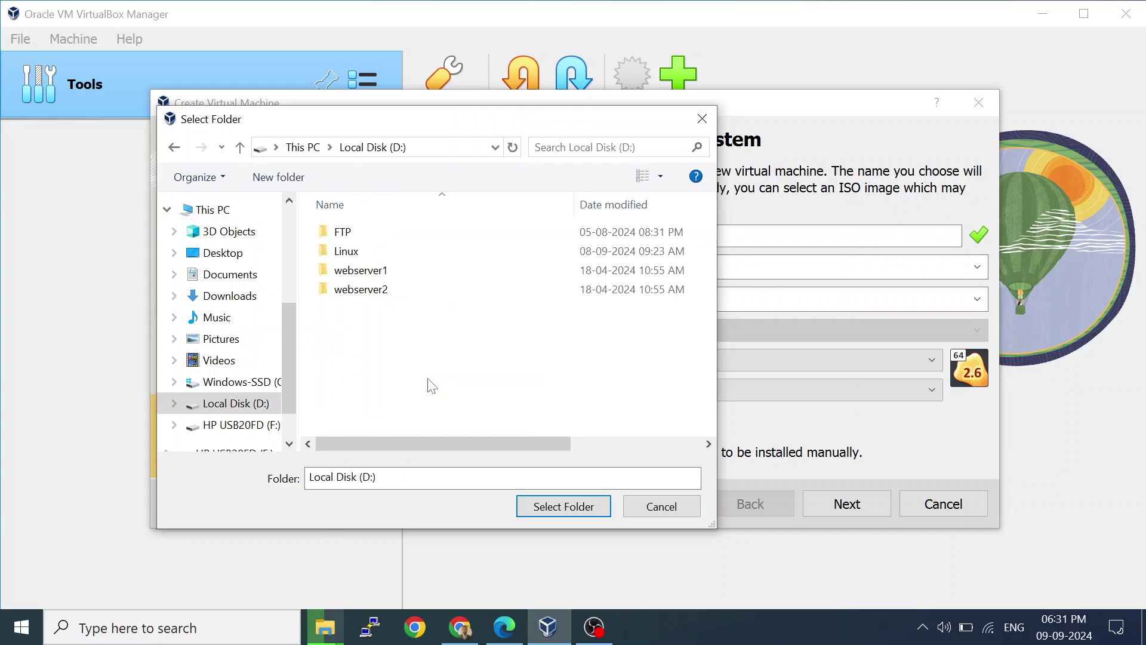
{"action": "double_click", "coordinate": [402, 253]}
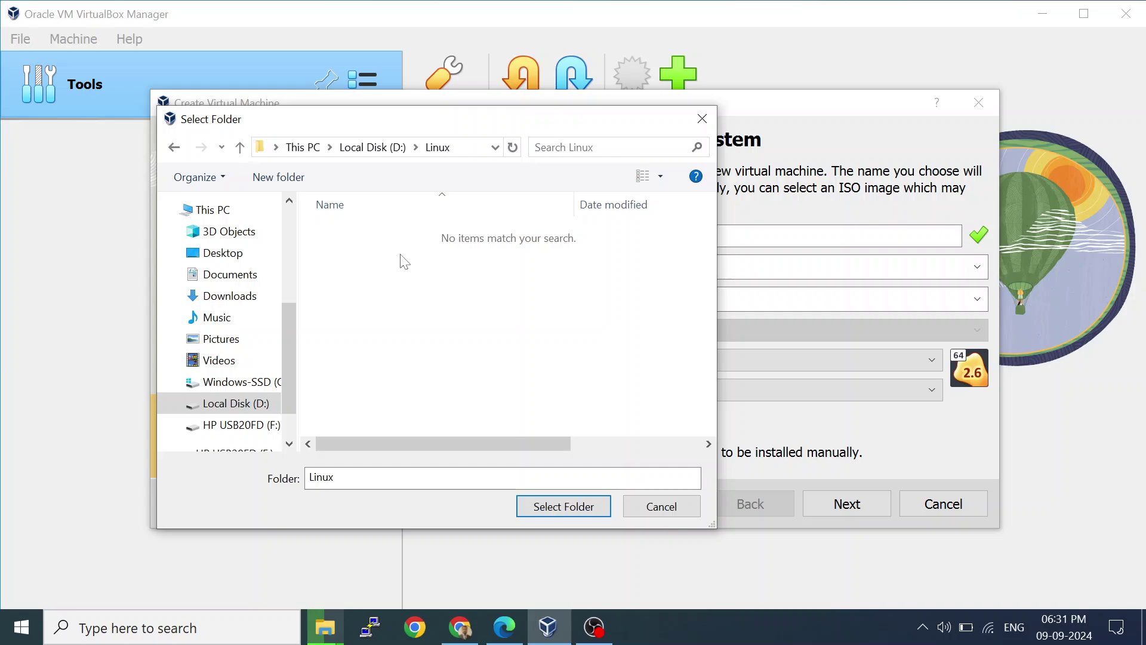
{"action": "left_click", "coordinate": [364, 153]}
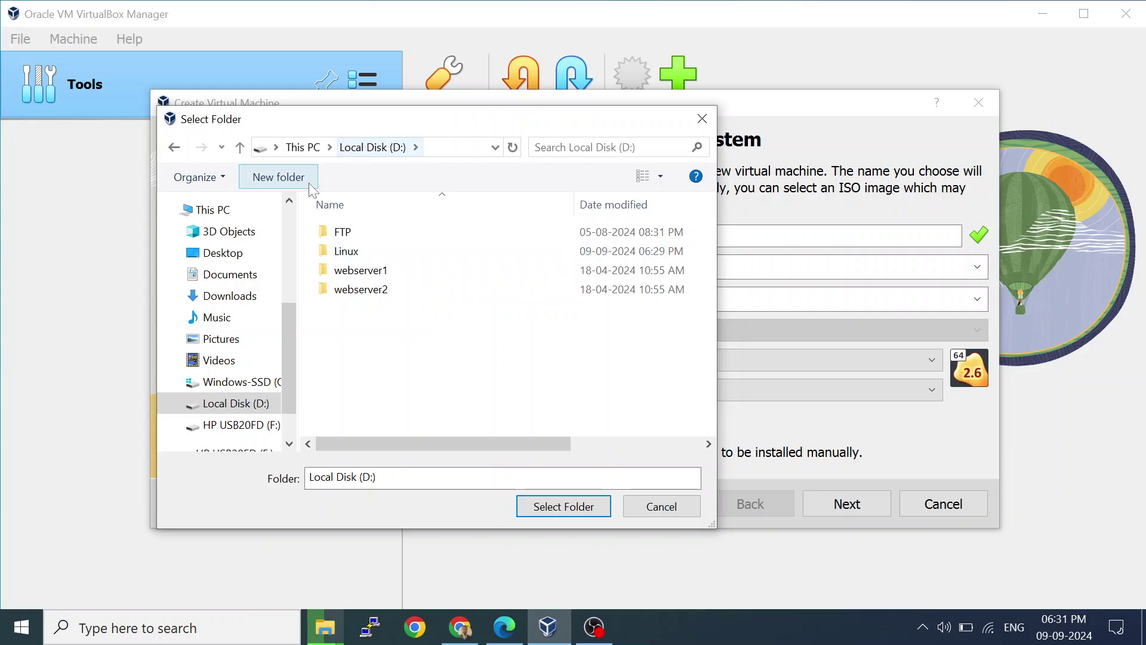
{"action": "left_click", "coordinate": [544, 505]}
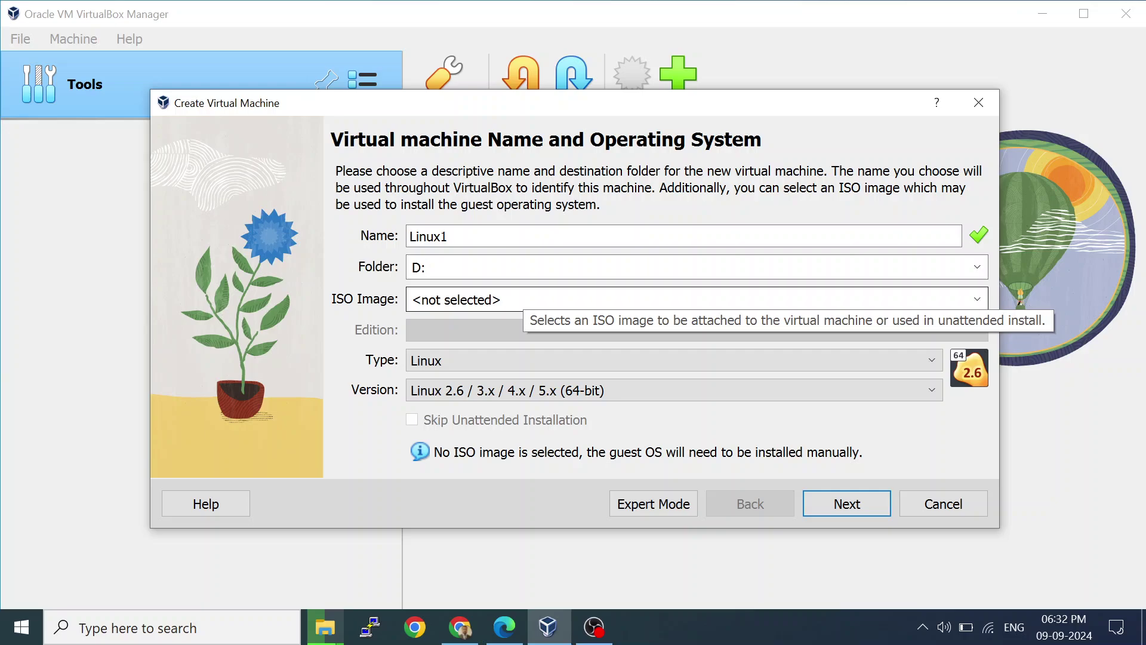
Attach D:\FTP\rhel-8.6-x86_64-dvd.iso as the ISO image, detected as Red Hat (64-bit).
{"action": "left_click", "coordinate": [977, 300]}
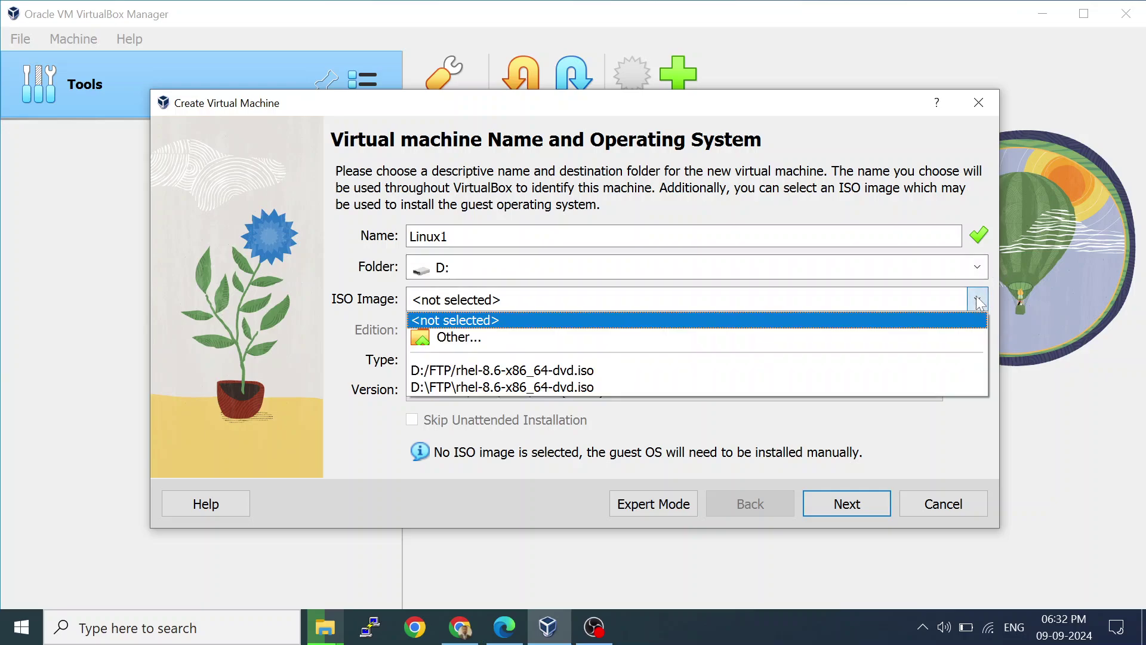
{"action": "left_click", "coordinate": [878, 338]}
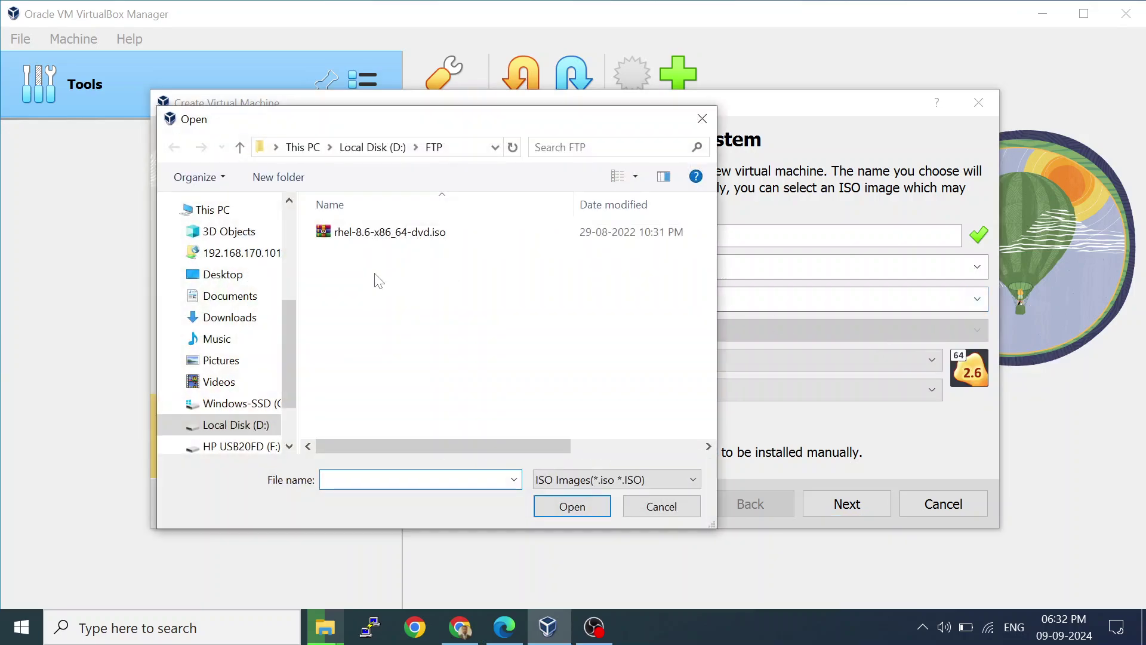
{"action": "left_click", "coordinate": [233, 320]}
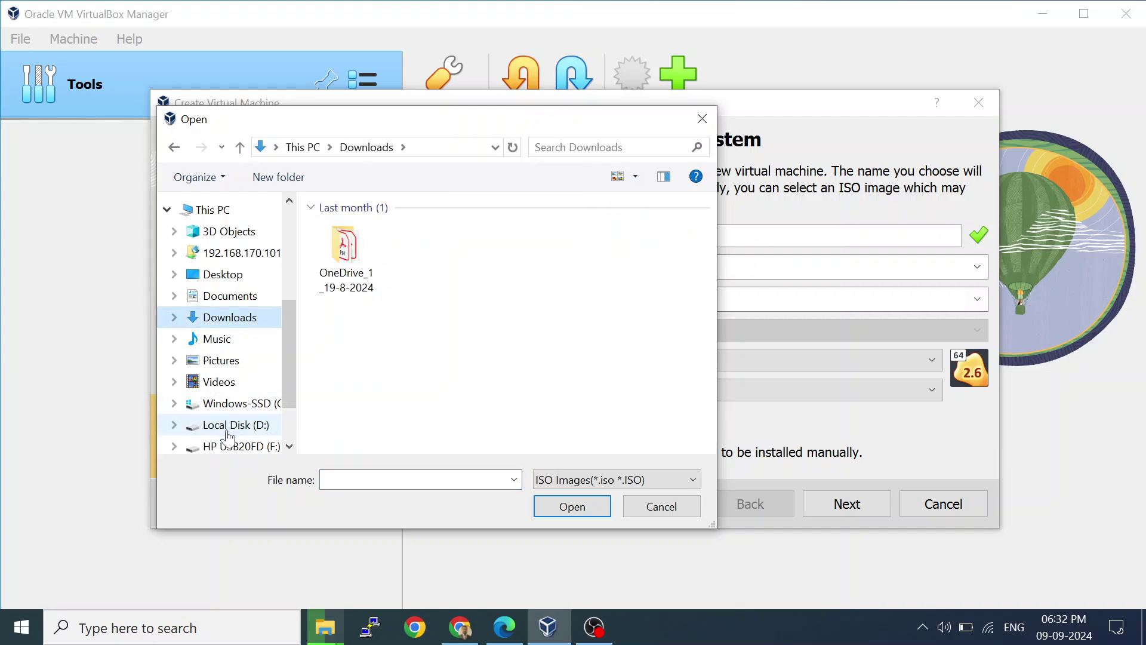
{"action": "left_click", "coordinate": [229, 429]}
{"action": "double_click", "coordinate": [384, 230]}
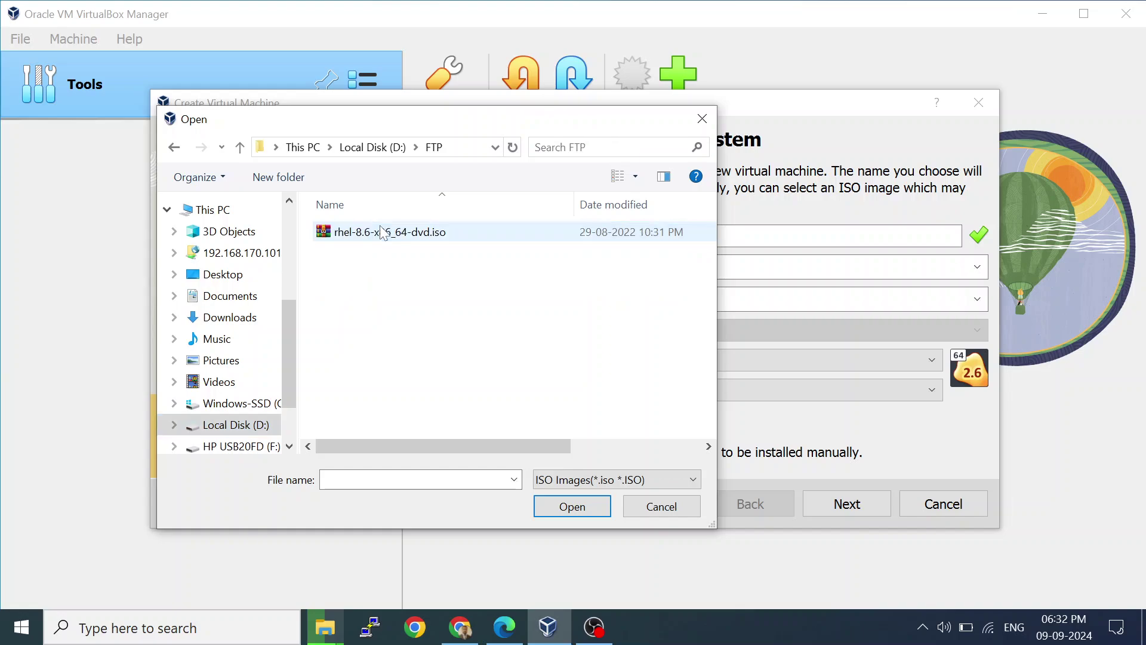
{"action": "left_click", "coordinate": [418, 238]}
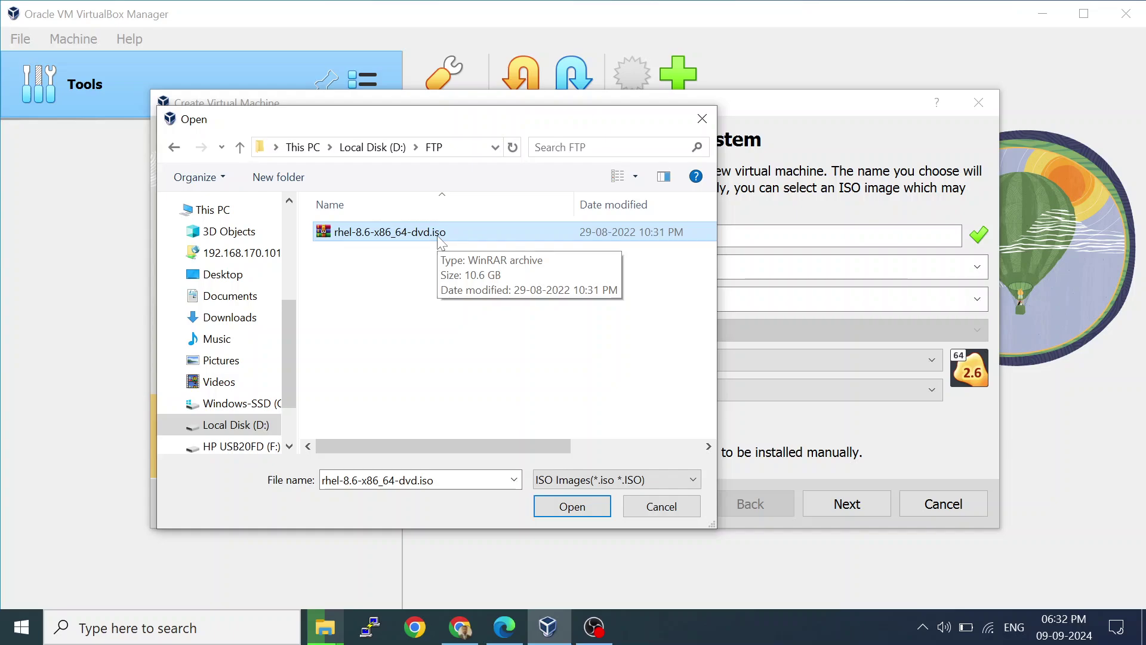
{"action": "double_click", "coordinate": [441, 236]}
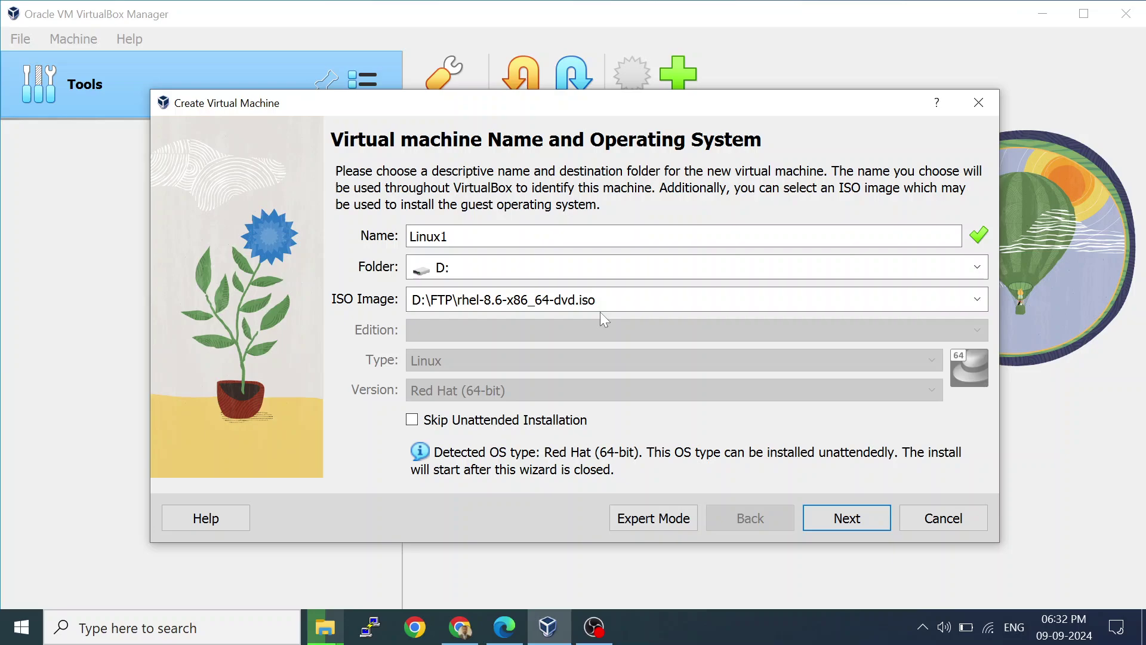
Turn on Skip Unattended Installation and advance to the Hardware page.
{"action": "left_click", "coordinate": [411, 420]}
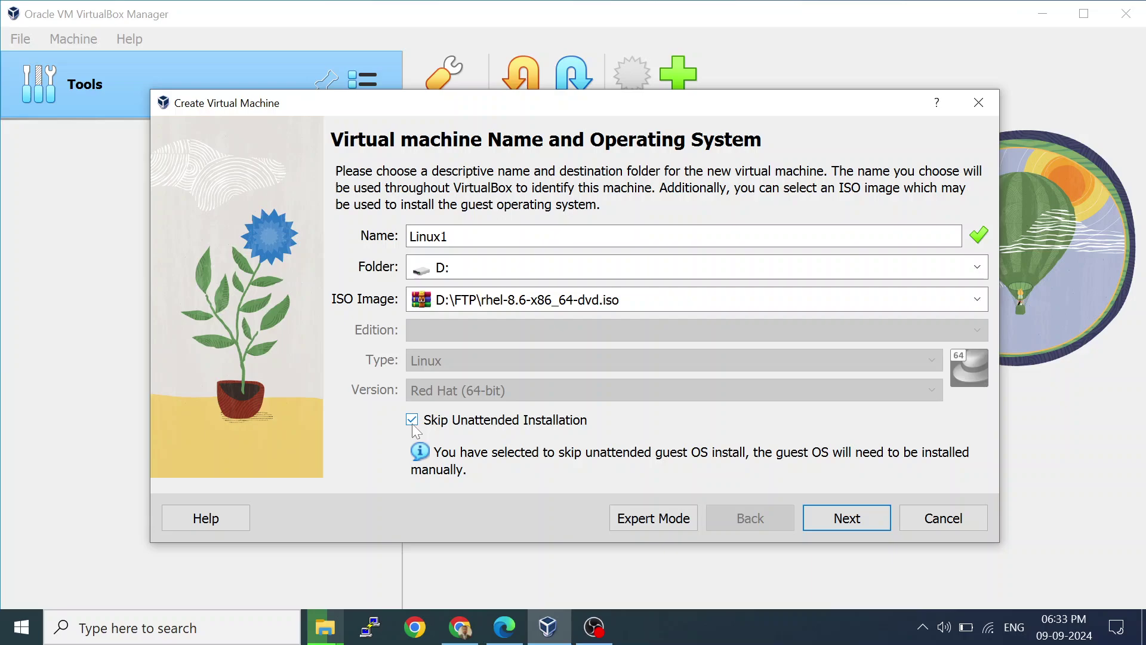
{"action": "left_click", "coordinate": [821, 517]}
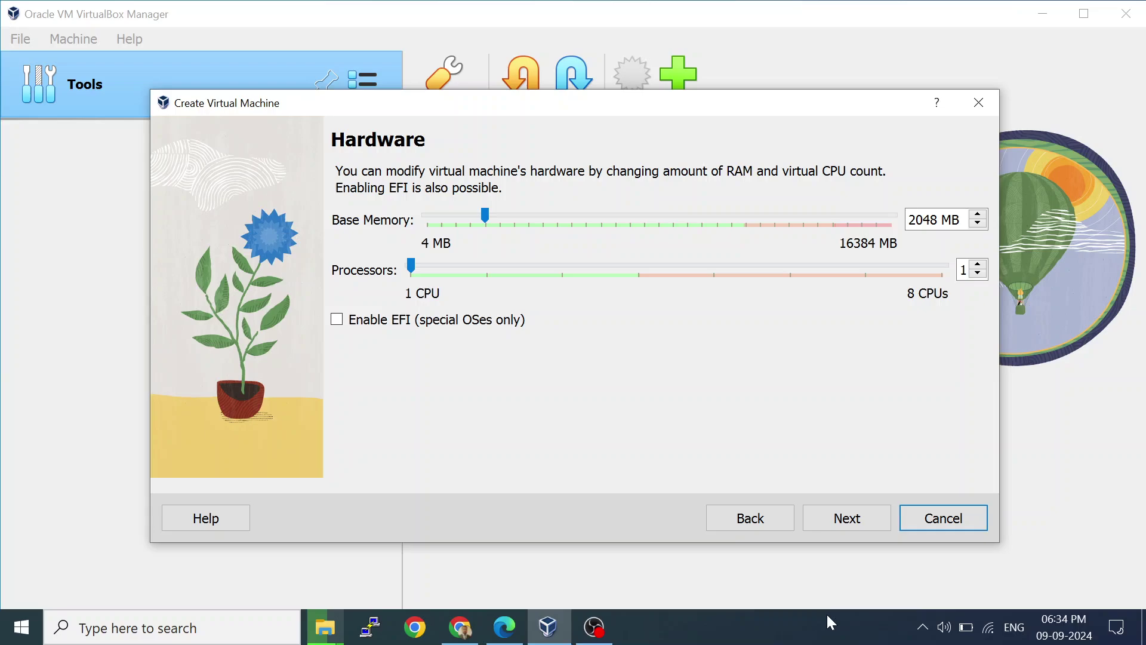
Accept 2048 MB memory, 1 CPU and a 20 GB virtual disk, then create Linux1.
{"action": "left_click", "coordinate": [838, 533]}
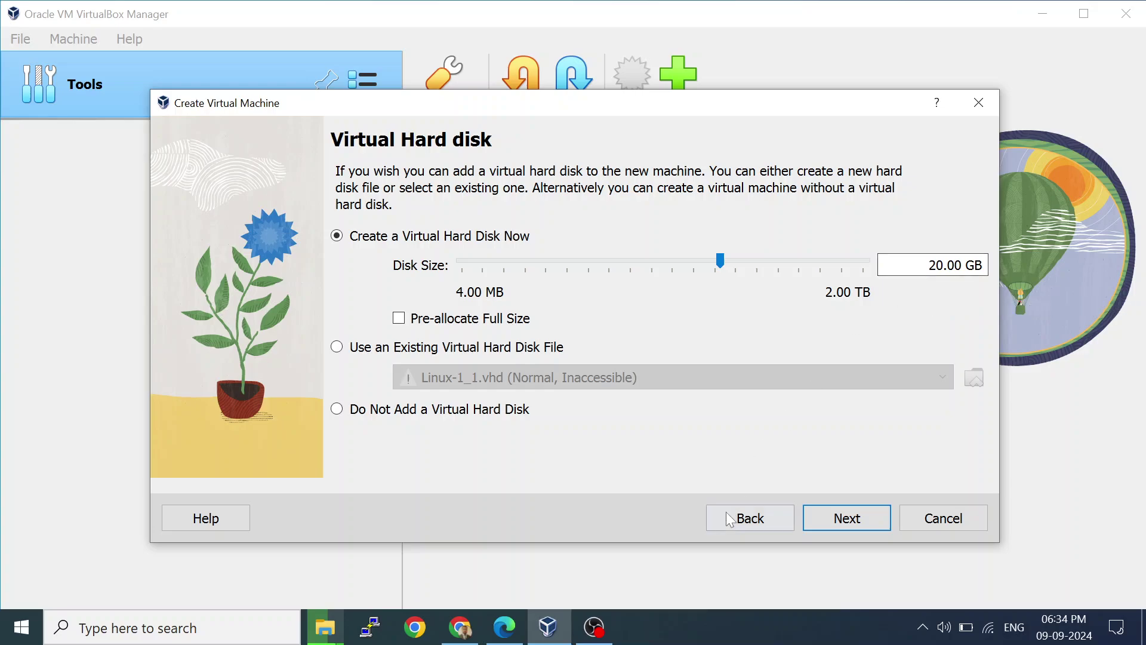
{"action": "left_click", "coordinate": [863, 519]}
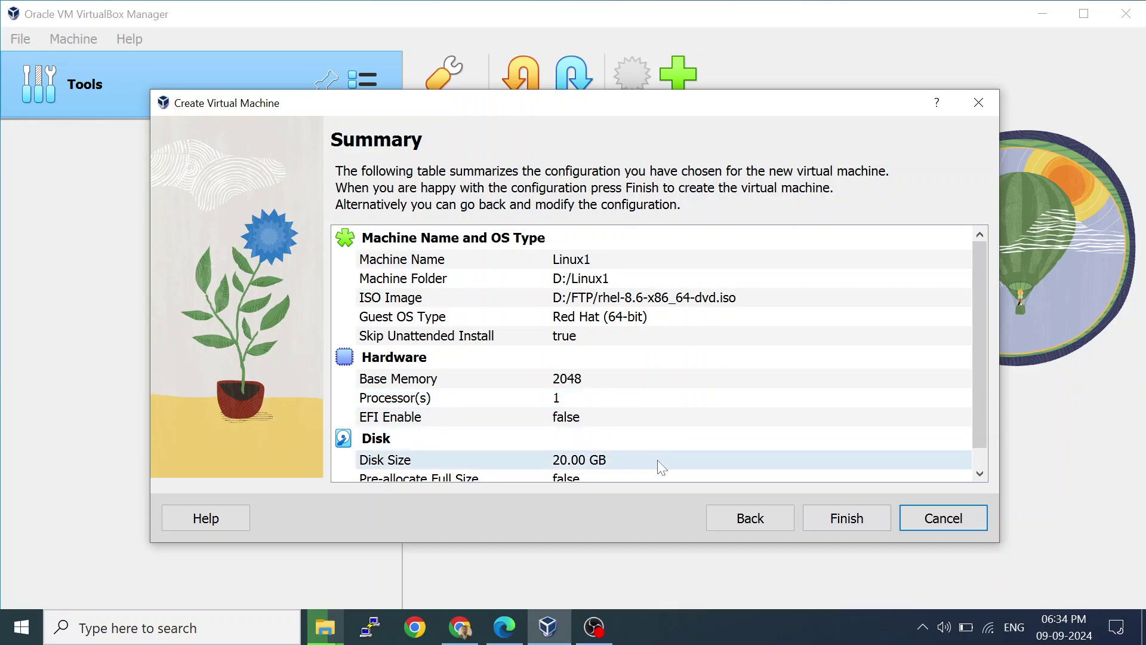
{"action": "left_click", "coordinate": [838, 525]}
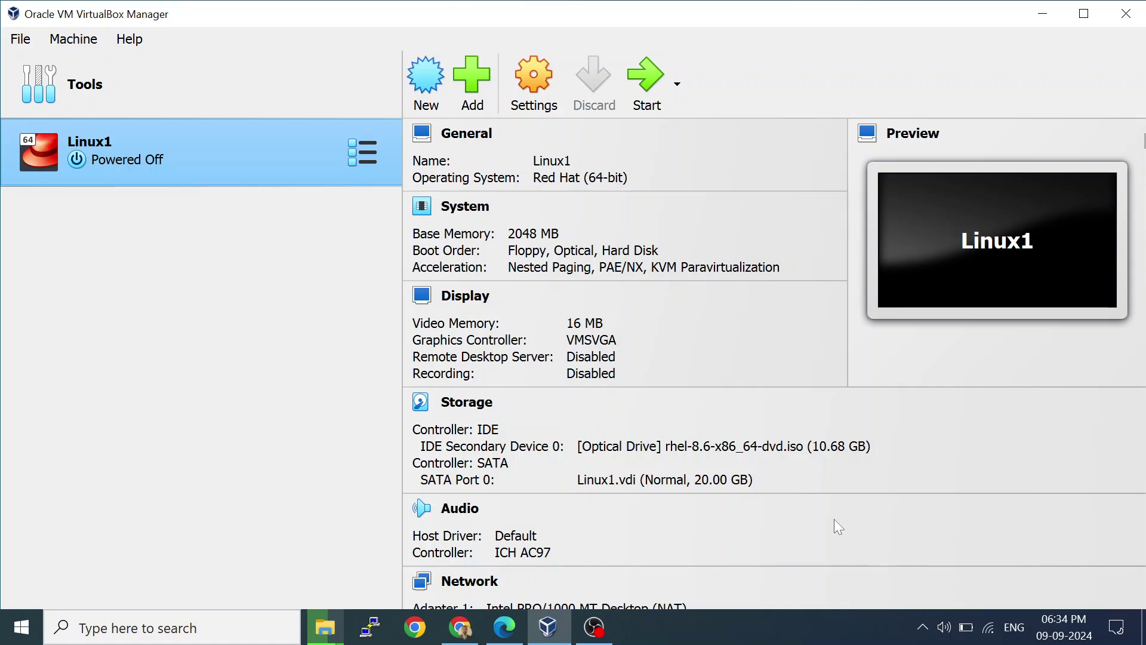
Power on Linux1 and capture input into its console at the RHEL 8.6 boot menu.
{"action": "left_click", "coordinate": [644, 90]}
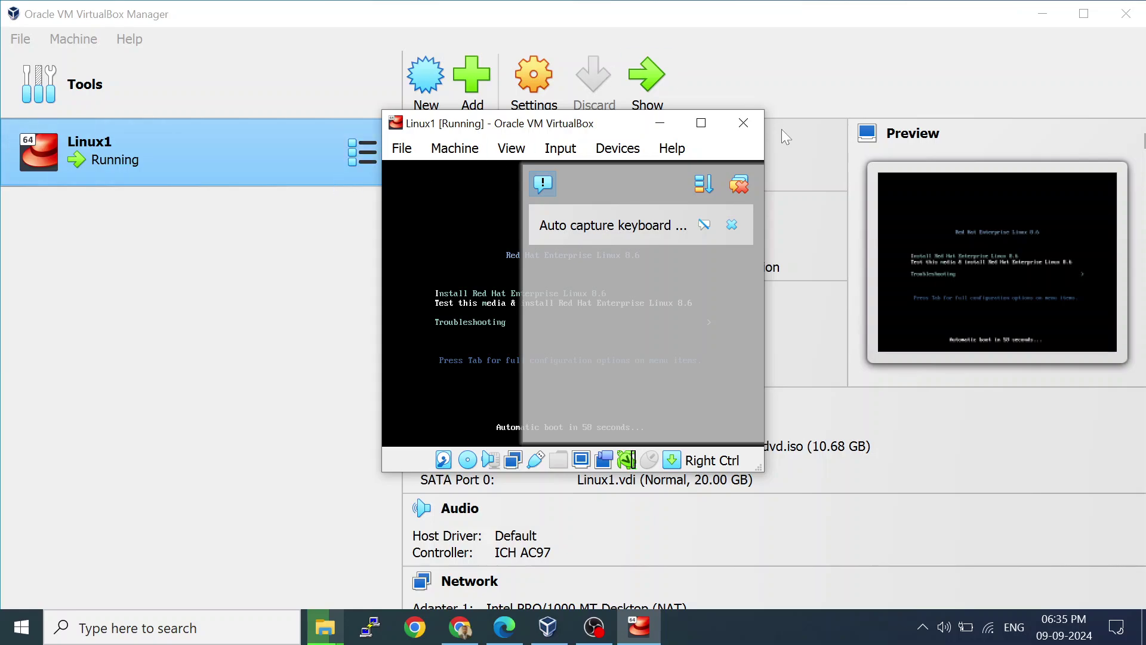
{"action": "left_click", "coordinate": [733, 225]}
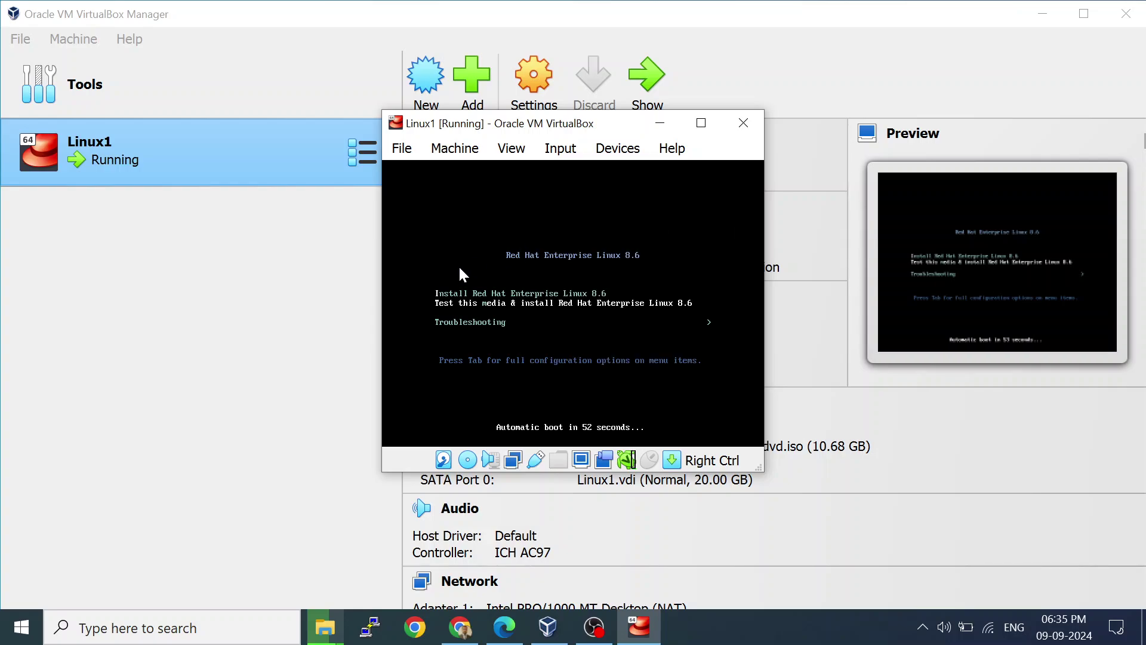
{"action": "left_click", "coordinate": [536, 271]}
{"action": "key", "text": "Control_R"}
{"action": "left_click", "coordinate": [627, 295]}
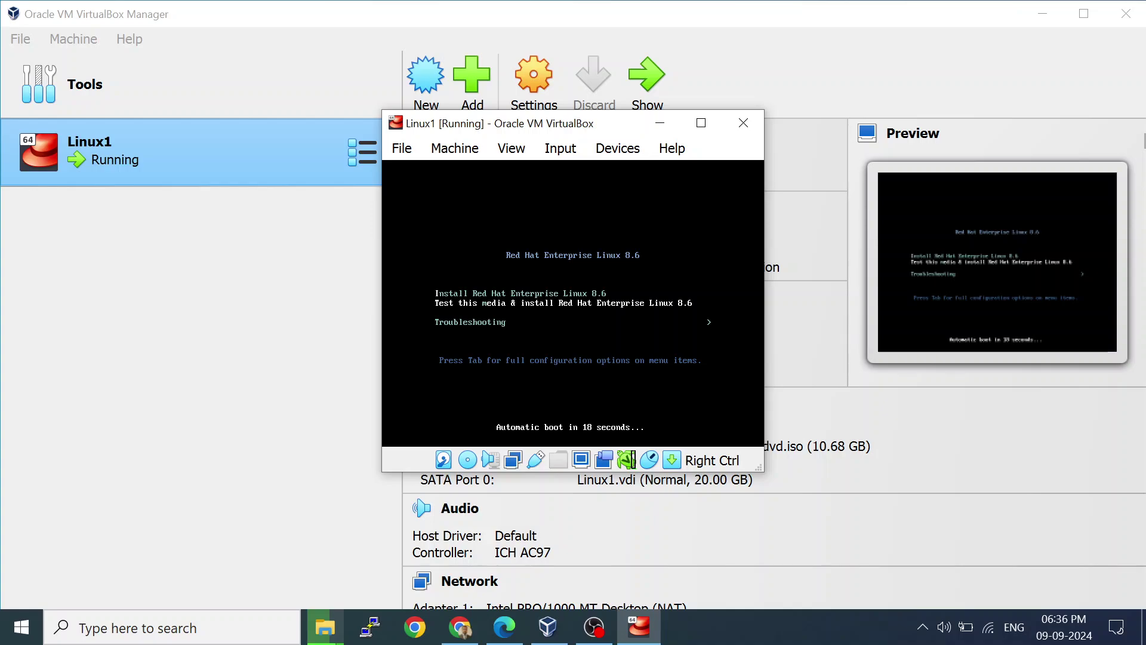
Boot the test-media install option, then abort the media check to reach the installer.
{"action": "key", "text": "Return"}
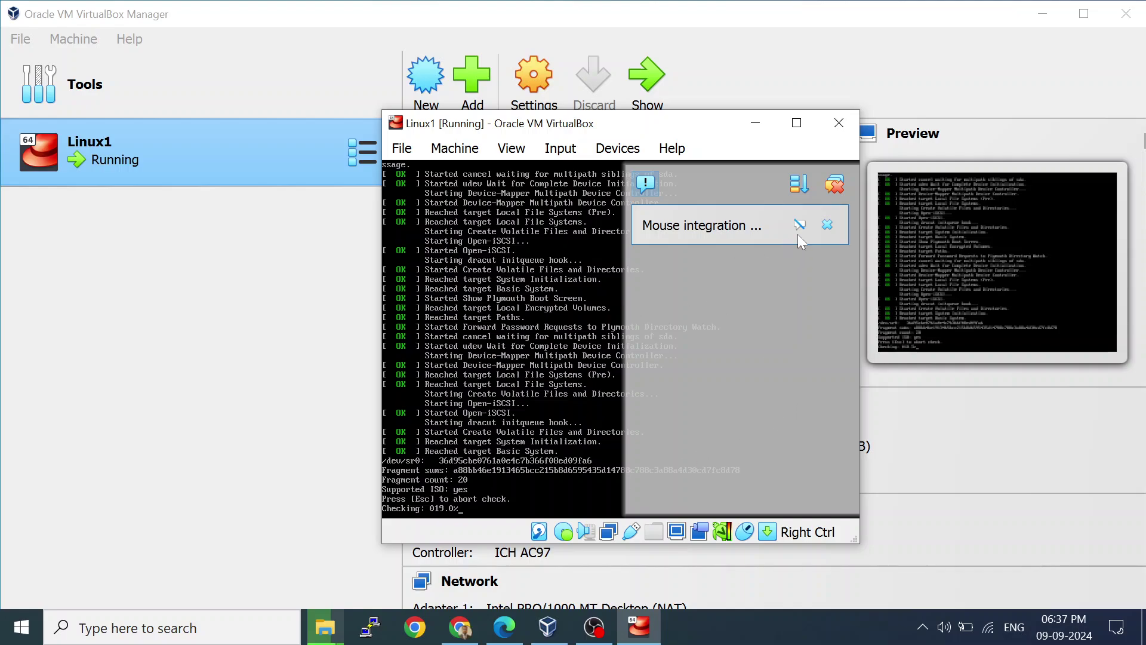
{"action": "mouse_move", "coordinate": [627, 293]}
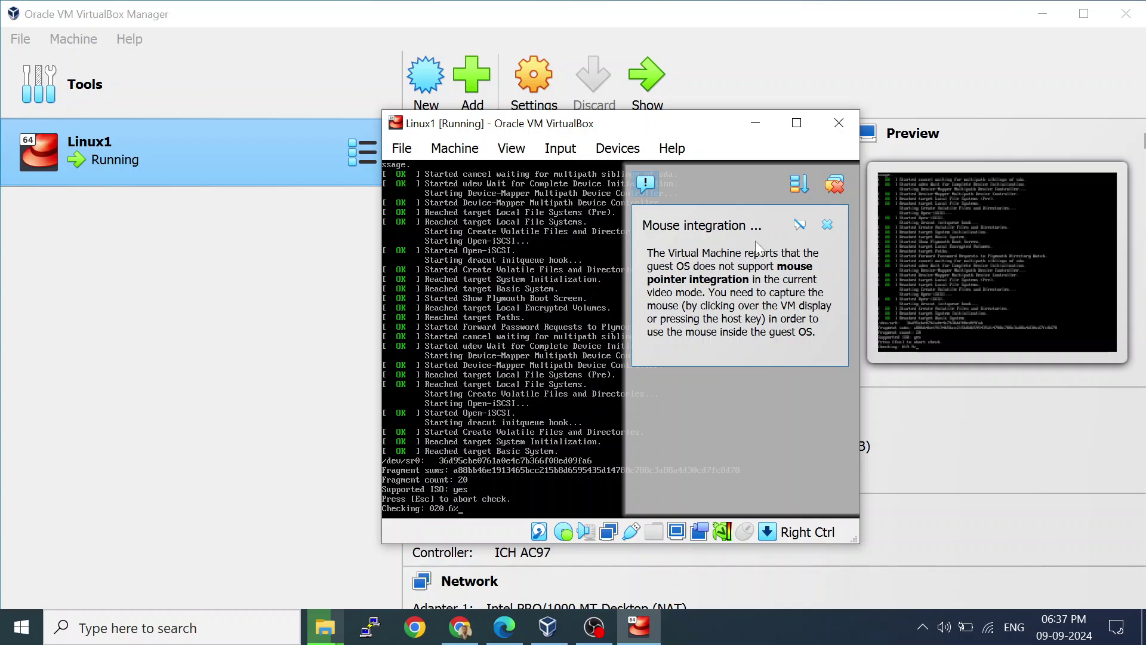
{"action": "left_click", "coordinate": [826, 225]}
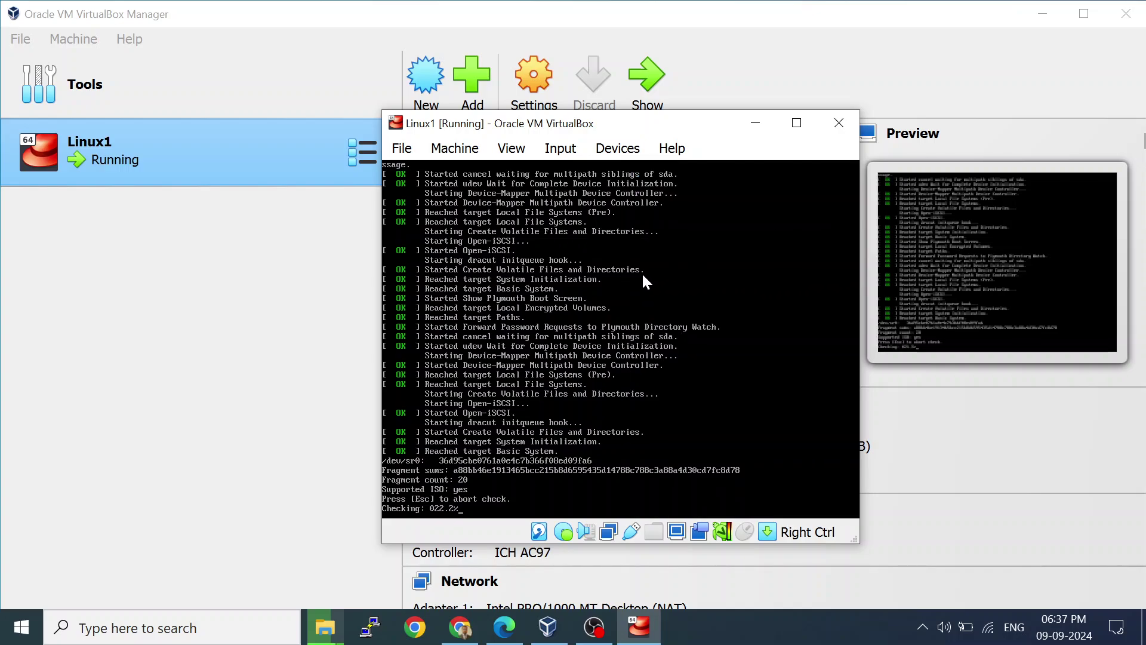
{"action": "key", "text": "Escape"}
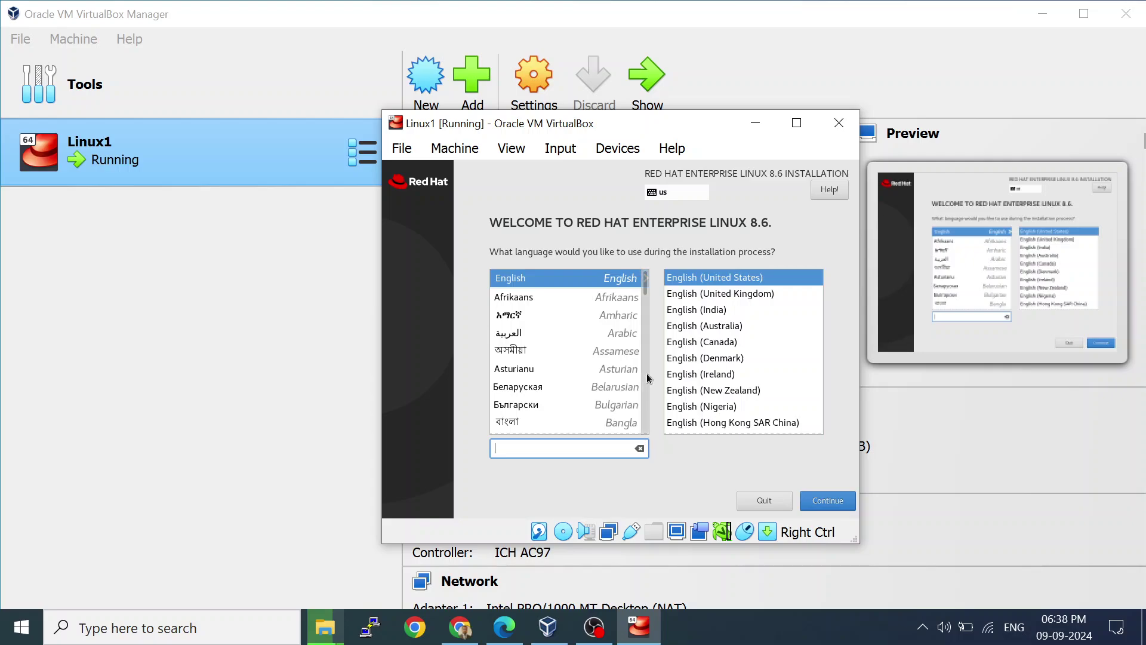
Keep English (United States) as the installation language and proceed to the Installation Summary.
{"action": "scroll", "coordinate": [647, 377], "scroll_direction": "down", "scroll_amount": 6}
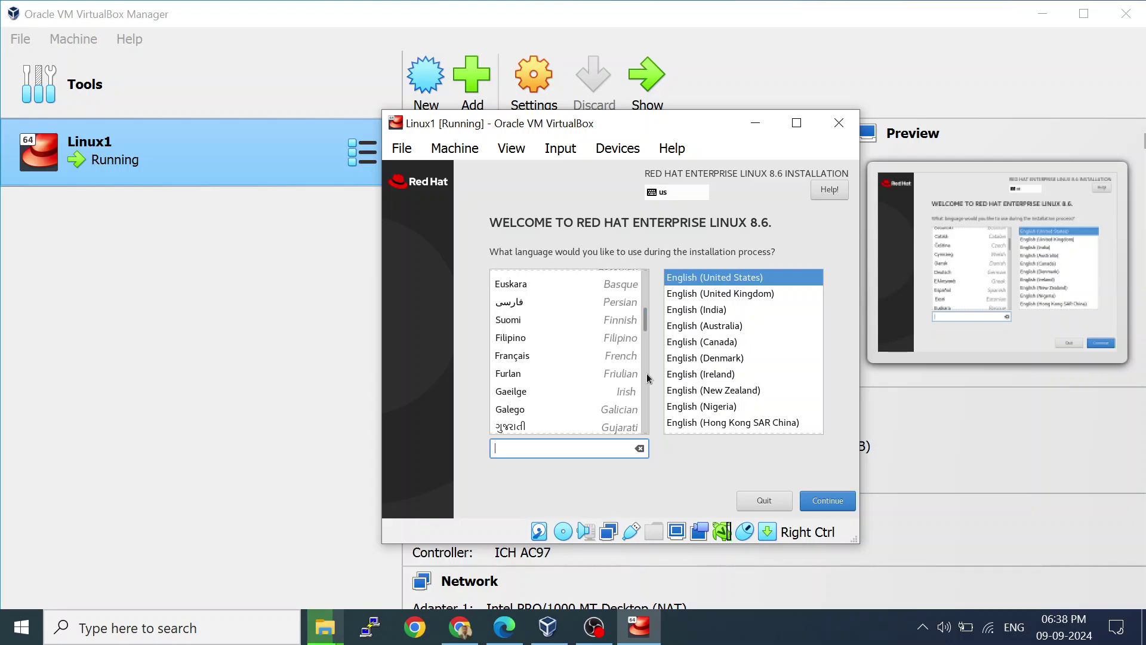
{"action": "scroll", "coordinate": [647, 378], "scroll_direction": "down", "scroll_amount": 4}
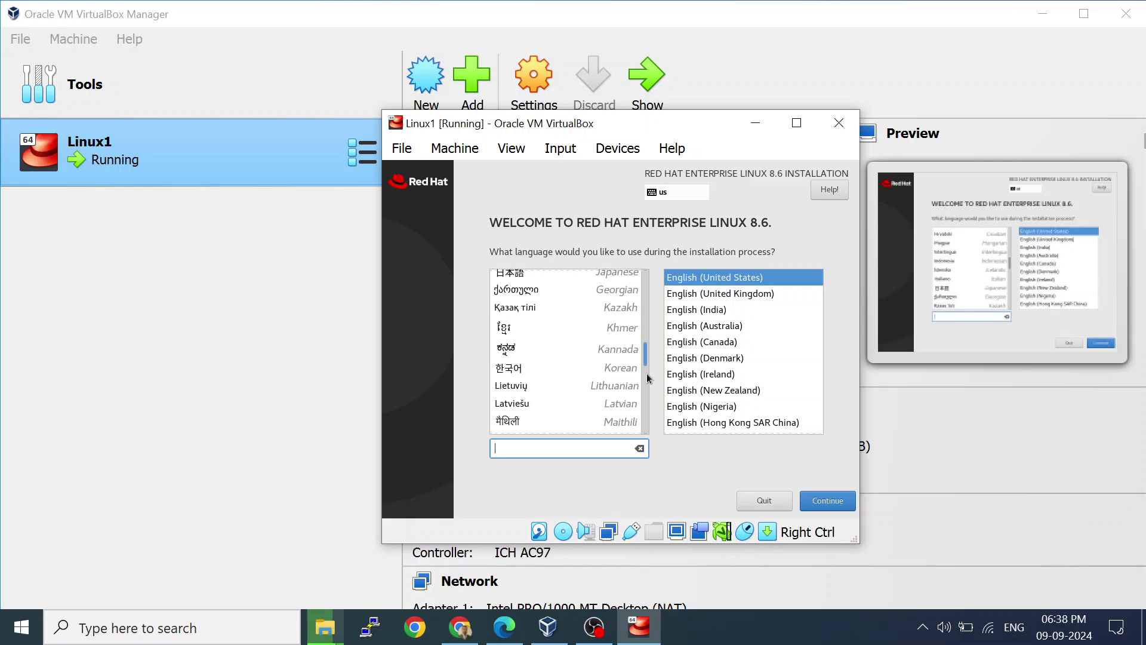
{"action": "scroll", "coordinate": [647, 378], "scroll_direction": "down", "scroll_amount": 1}
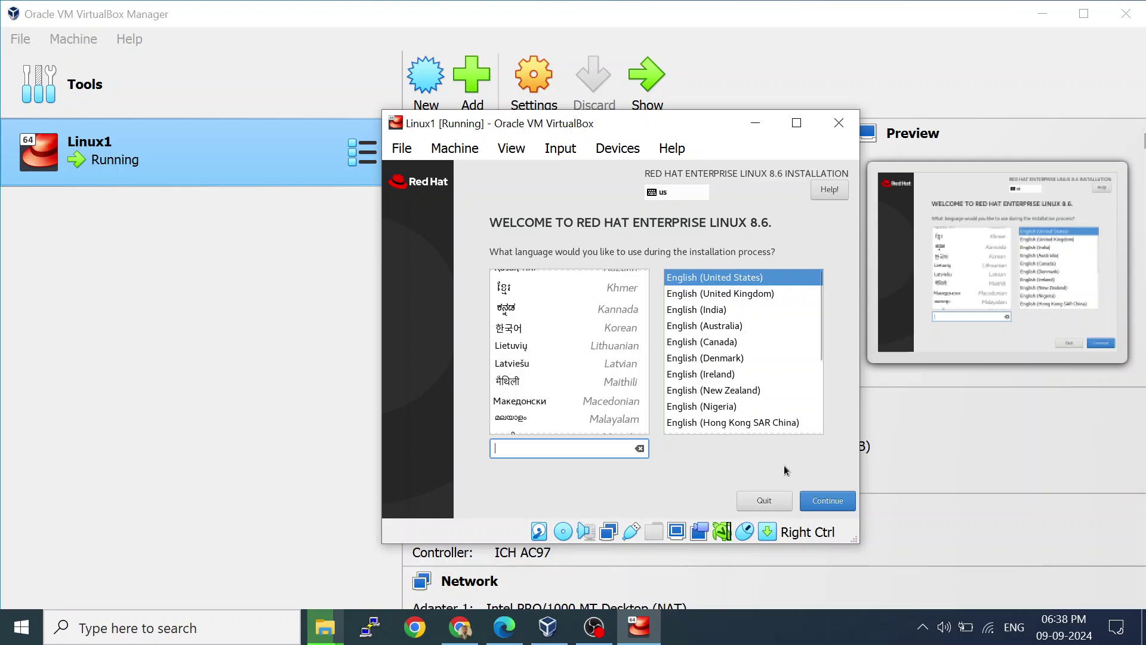
{"action": "left_click", "coordinate": [816, 505]}
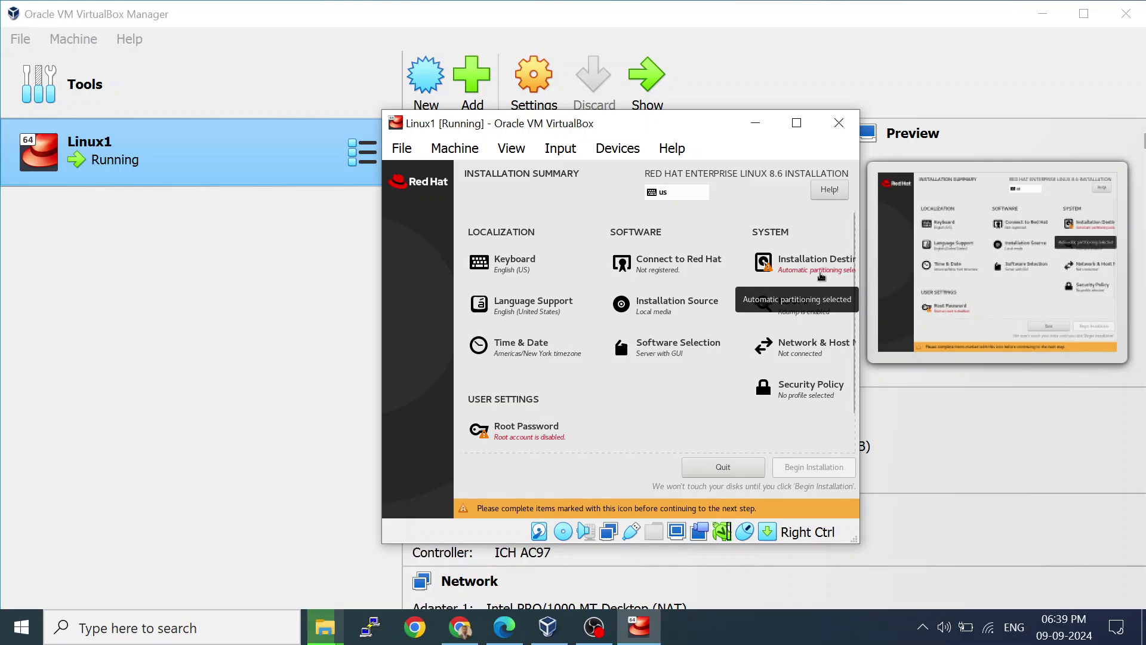
Accept the 20 GiB ATA VBOX HARDDISK with automatic partitioning as installation destination.
{"action": "left_click", "coordinate": [821, 276]}
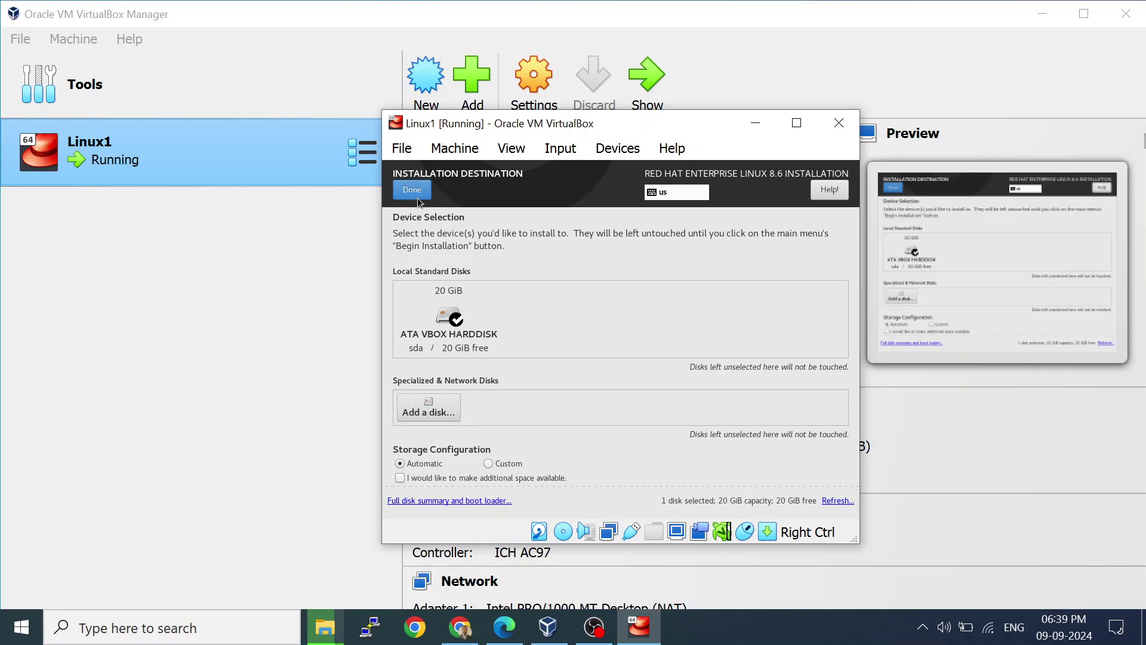
{"action": "left_click", "coordinate": [412, 190]}
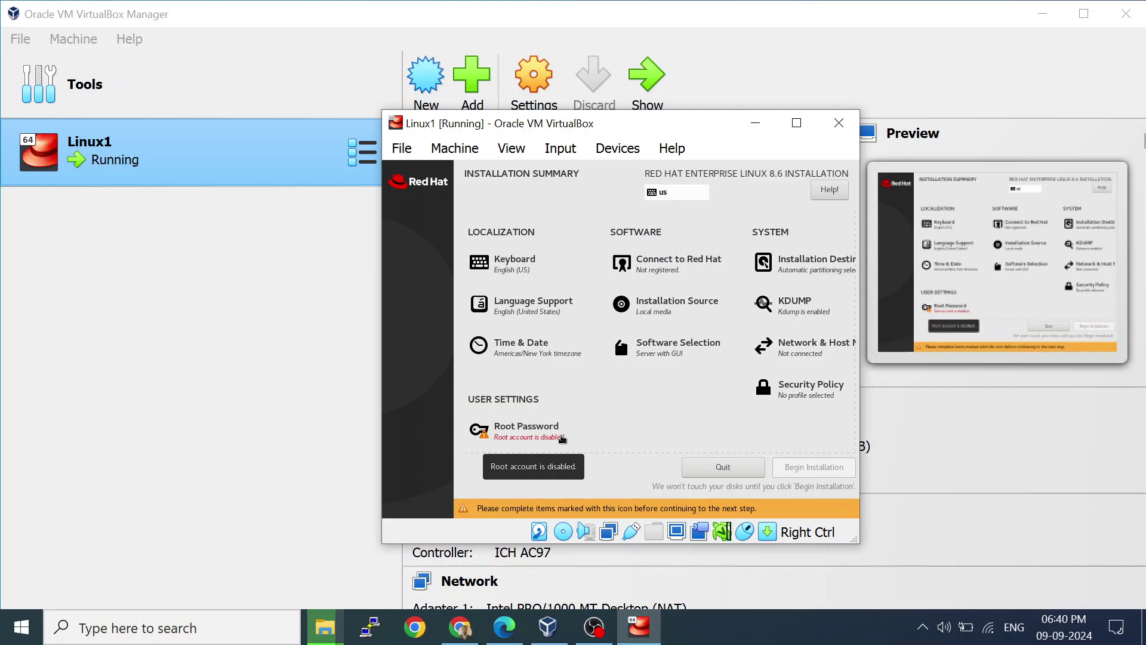
Enter and confirm the root account password, accepting the weak-password warning.
{"action": "scroll", "coordinate": [540, 433], "scroll_direction": "down", "scroll_amount": 1}
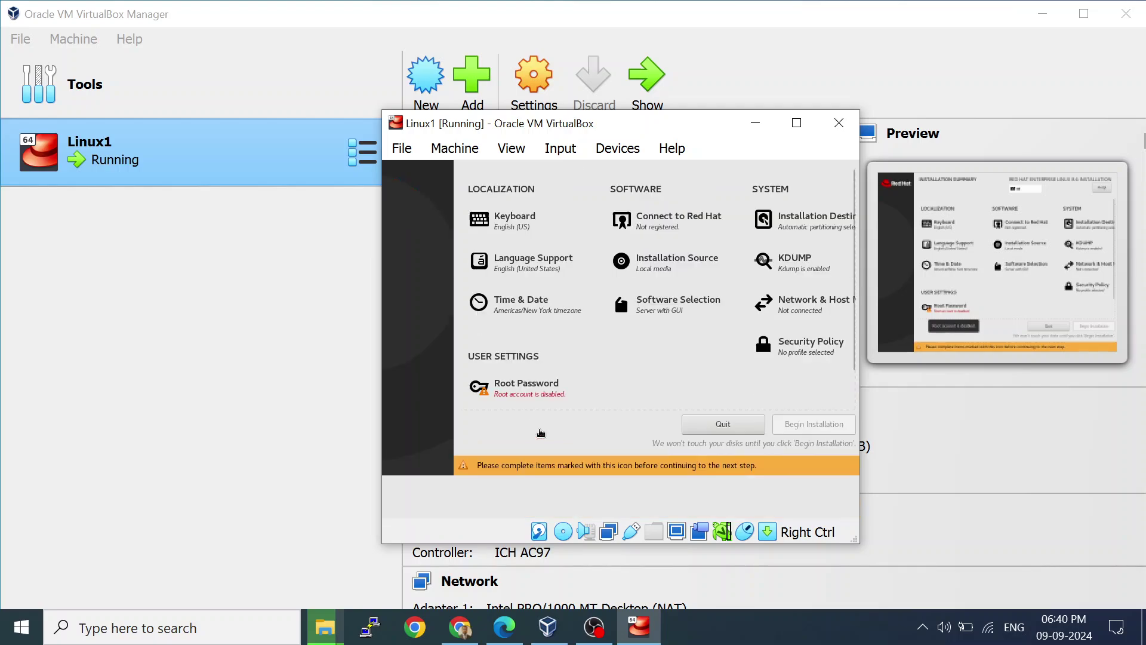
{"action": "left_click", "coordinate": [541, 433]}
{"action": "type", "text": "redha"}
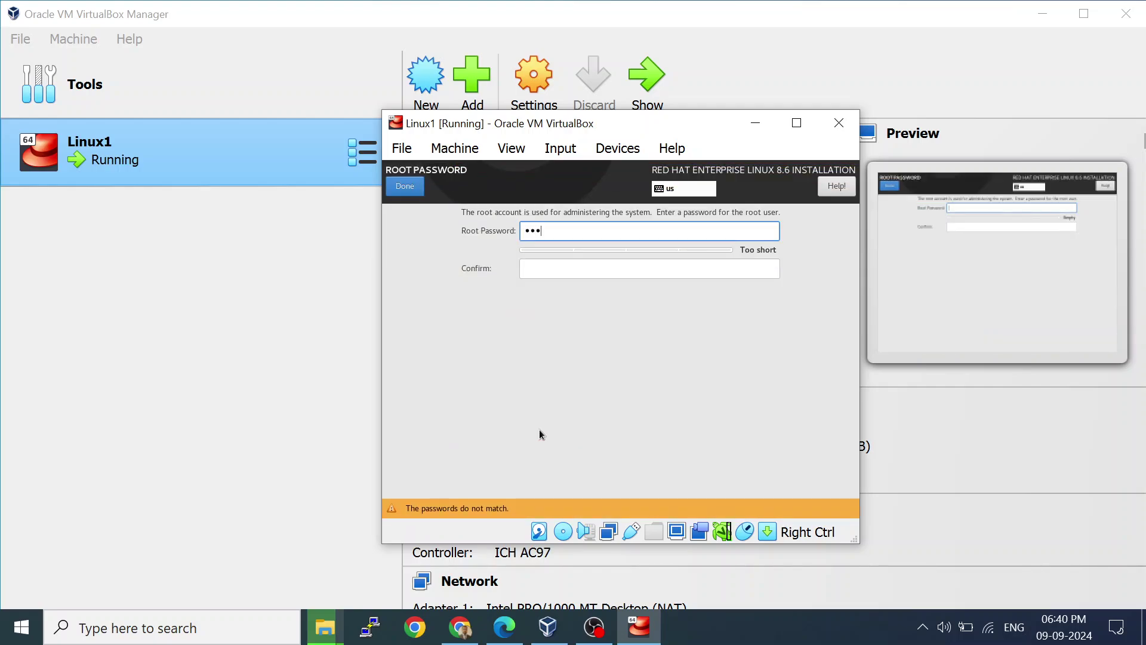
{"action": "type", "text": "t"}
{"action": "key", "text": "Tab"}
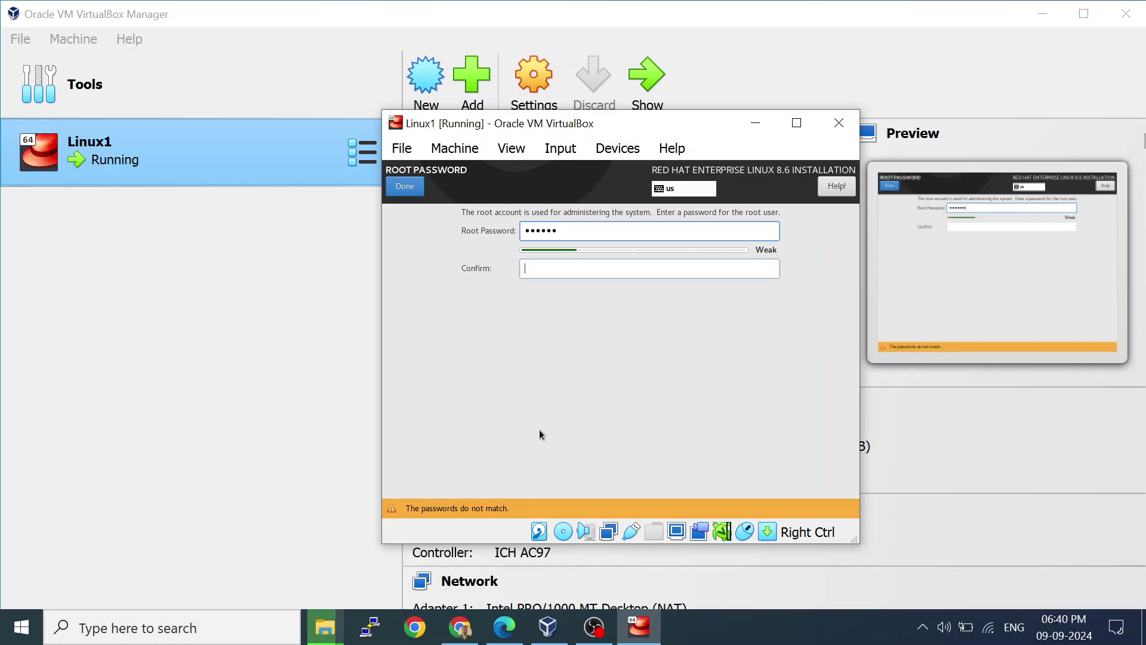
{"action": "type", "text": "redhat"}
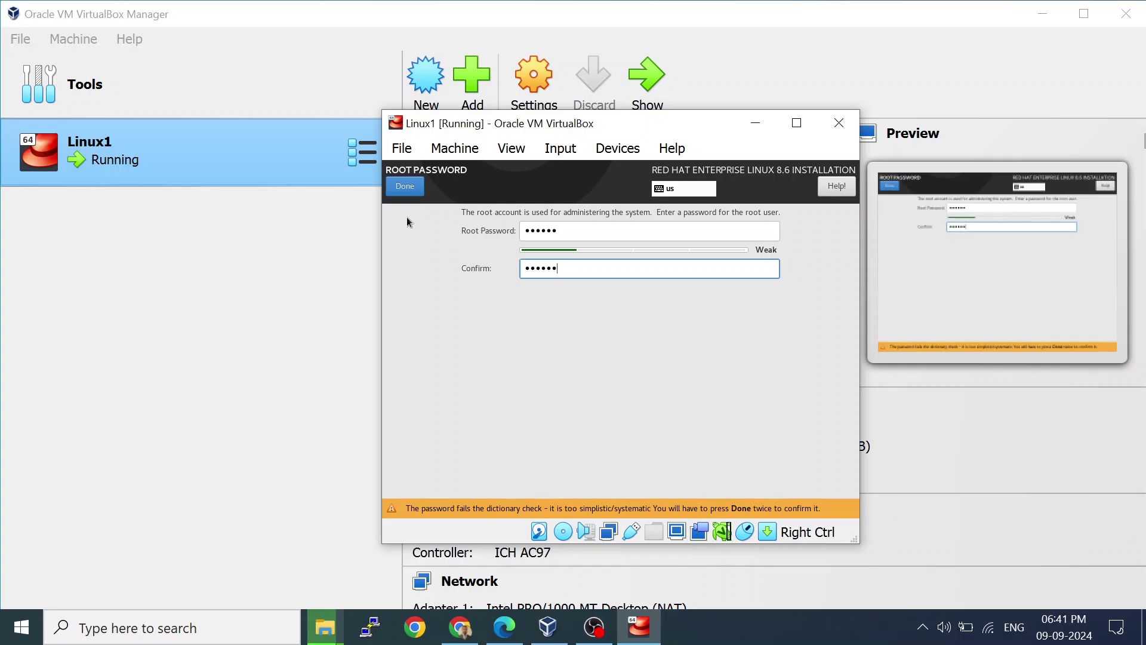
{"action": "left_click", "coordinate": [412, 187]}
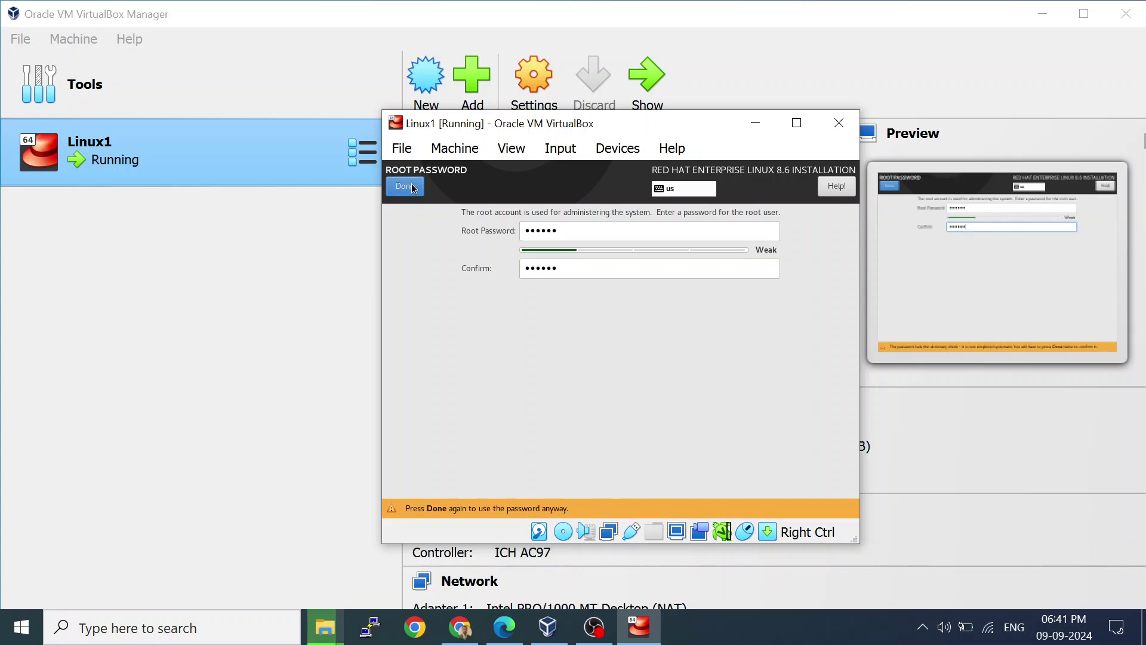
{"action": "left_click", "coordinate": [412, 187]}
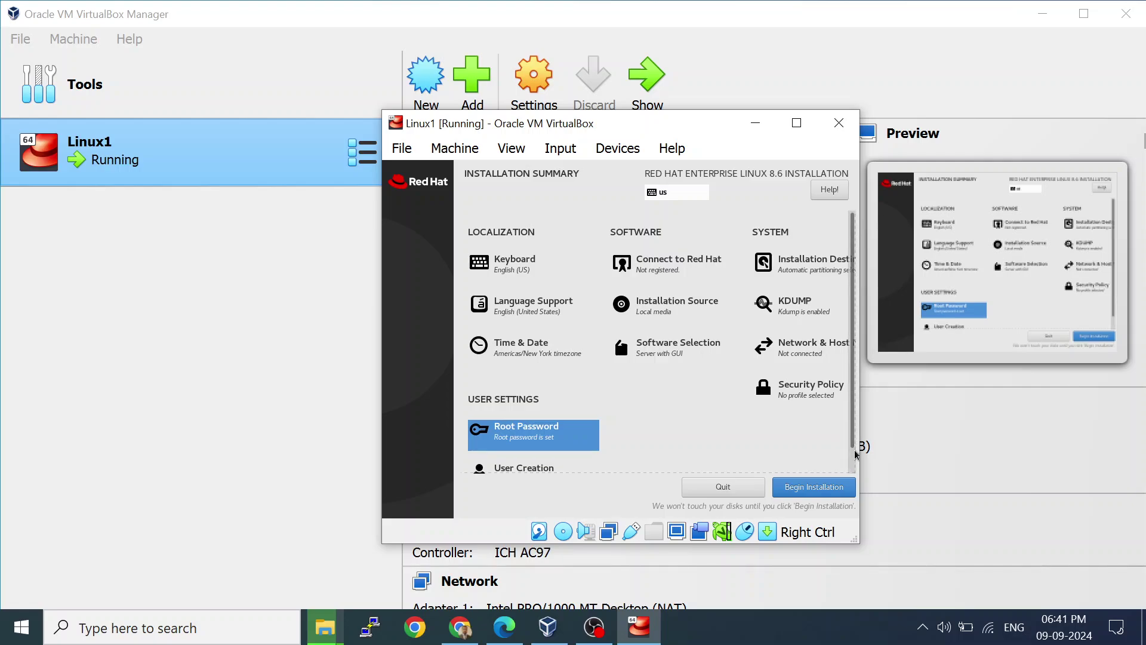
Add a regular user with full name, user name and confirmed password, accepting the weak-password warning.
{"action": "scroll", "coordinate": [854, 455], "scroll_direction": "down", "scroll_amount": 1}
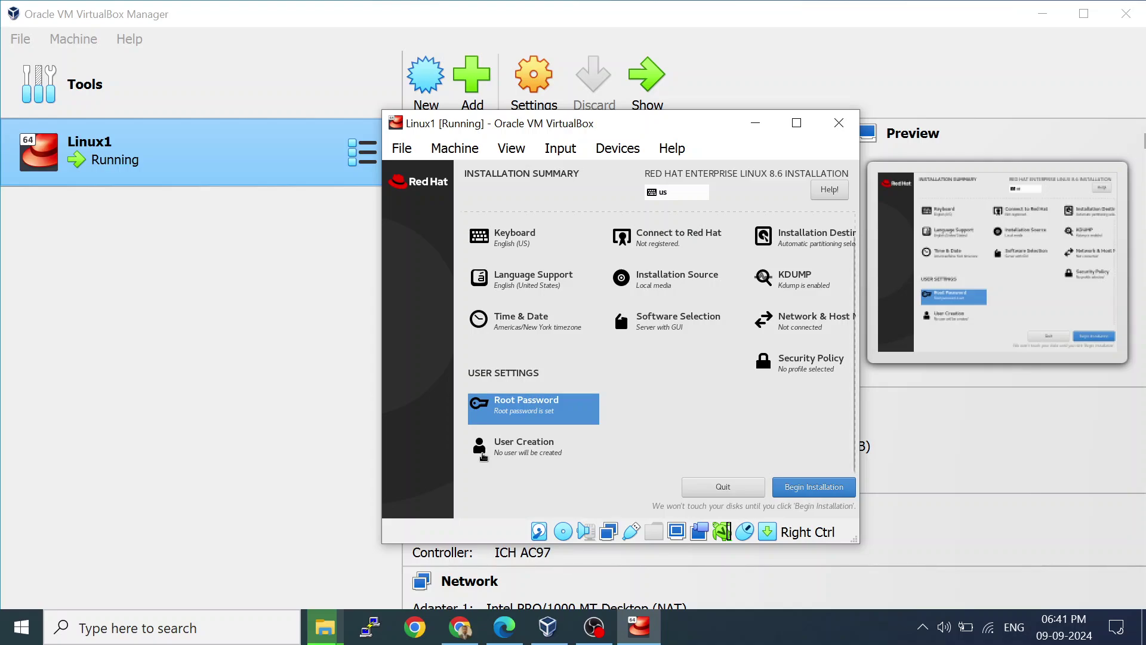
{"action": "left_click", "coordinate": [500, 454]}
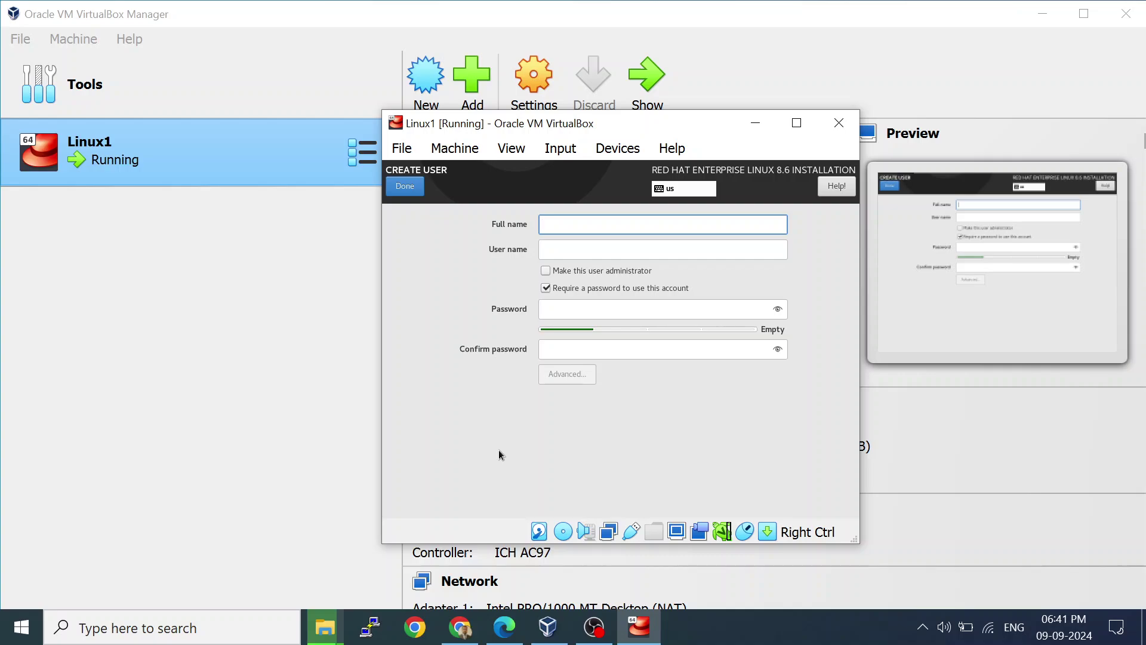
{"action": "type", "text": "tanvi"}
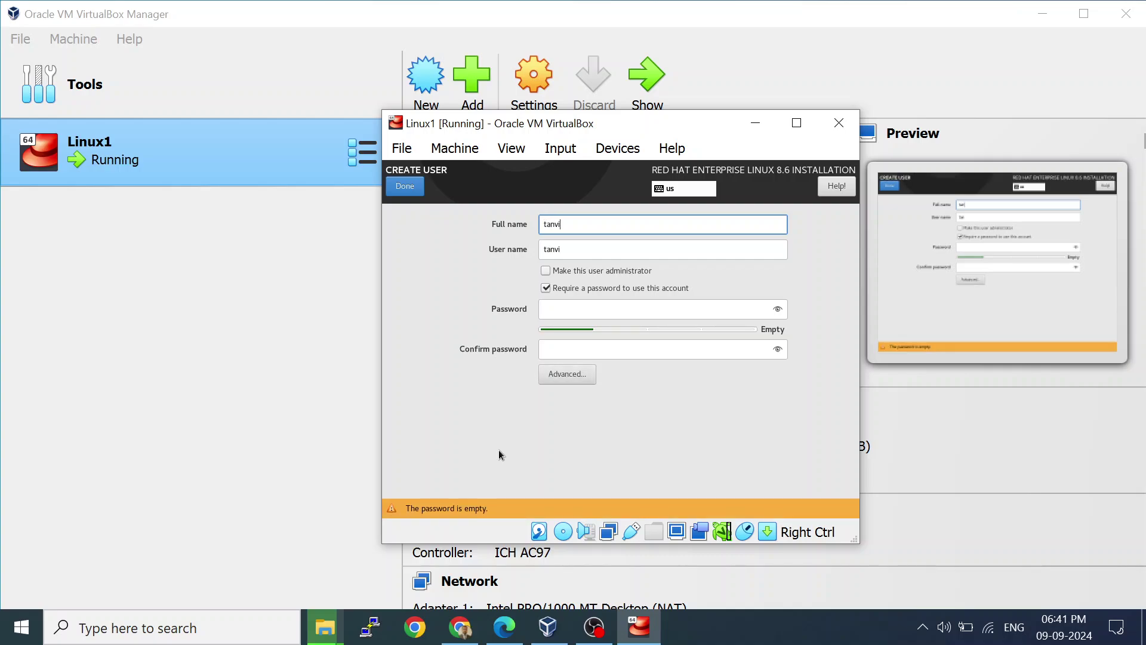
{"action": "type", "text": "r"}
{"action": "key", "text": "Tab"}
{"action": "key", "text": "Tab"}
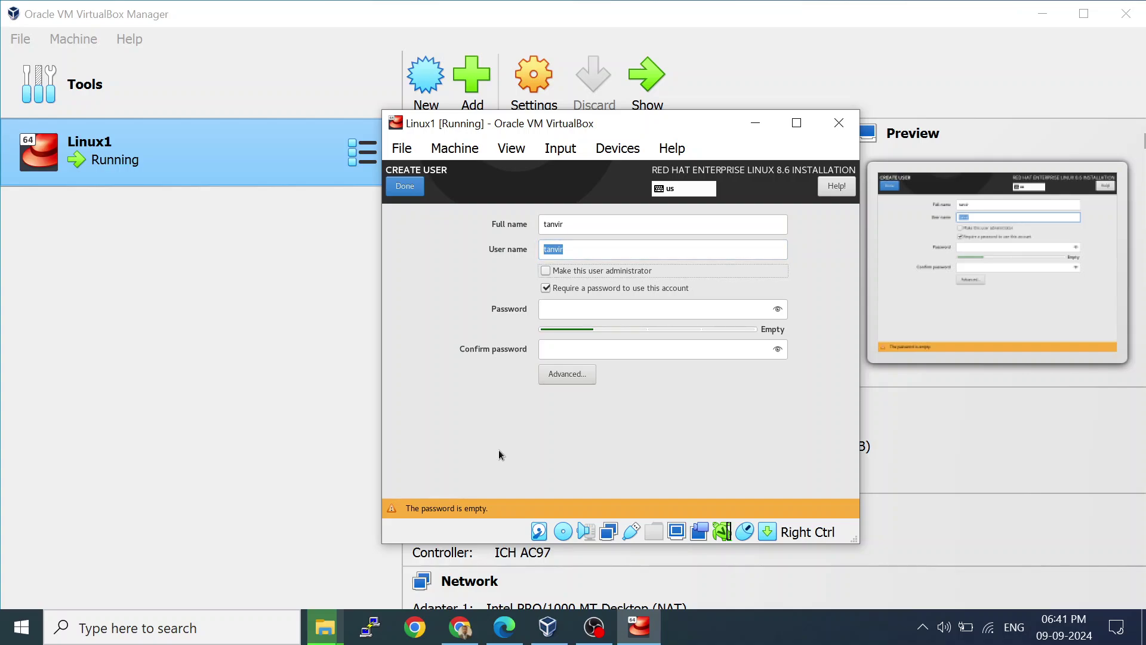
{"action": "key", "text": "Tab"}
{"action": "key", "text": "Tab"}
{"action": "type", "text": "re"}
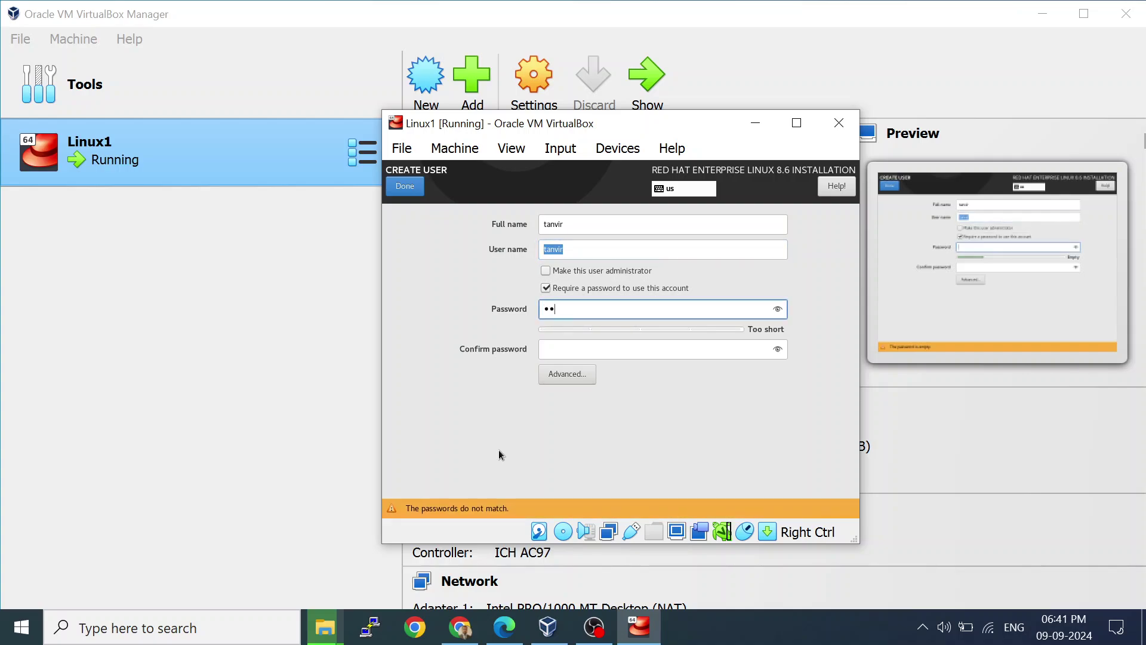
{"action": "type", "text": "dhat"}
{"action": "key", "text": "BackSpace"}
{"action": "key", "text": "BackSpace"}
{"action": "key", "text": "BackSpace"}
{"action": "key", "text": "BackSpace"}
{"action": "key", "text": "BackSpace"}
{"action": "key", "text": "BackSpace"}
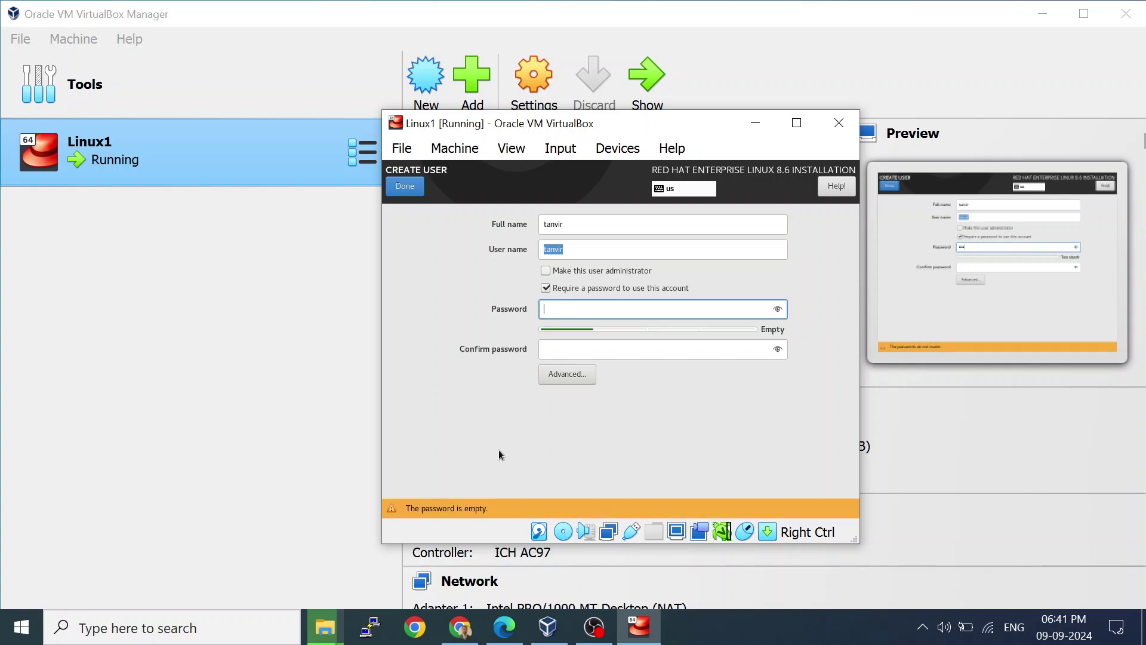
{"action": "type", "text": "redhat"}
{"action": "key", "text": "Tab"}
{"action": "type", "text": "red"}
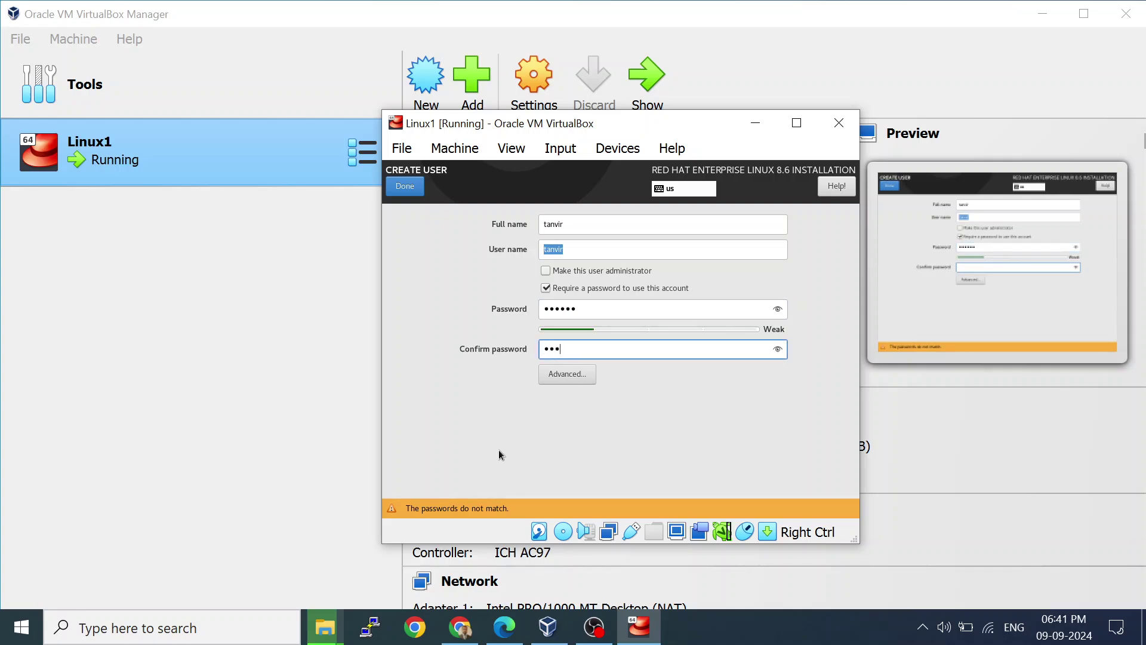
{"action": "type", "text": "hat"}
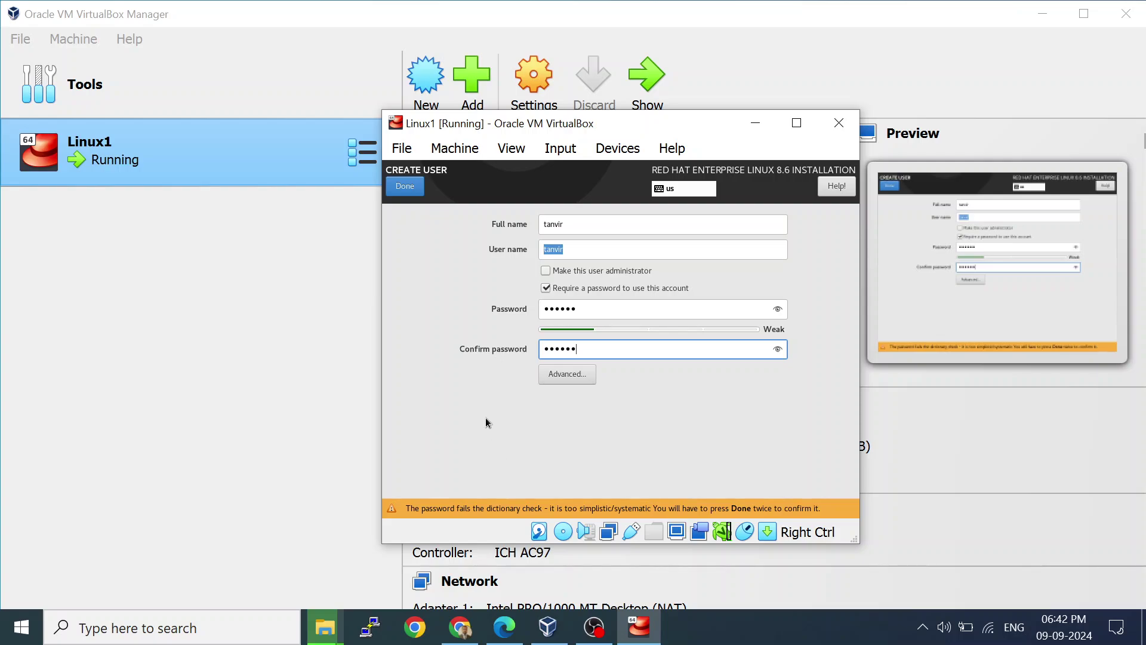
{"action": "left_click", "coordinate": [410, 193]}
{"action": "left_click", "coordinate": [410, 193]}
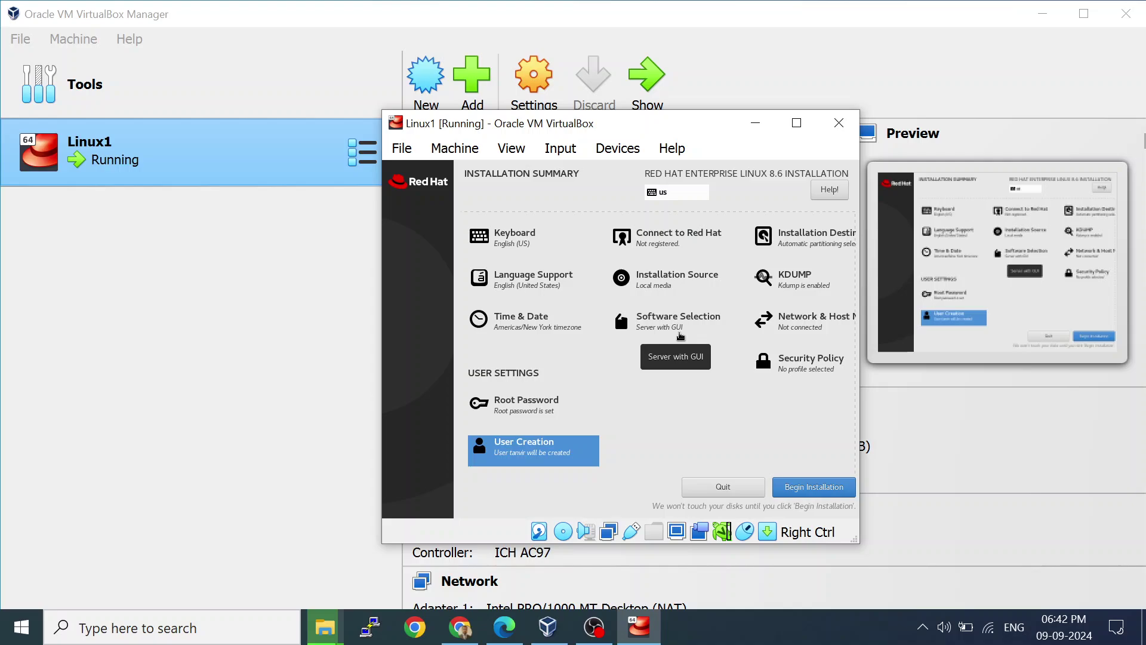
Keep Server with GUI as the software selection and begin the RHEL 8.6 installation.
{"action": "left_click", "coordinate": [681, 336]}
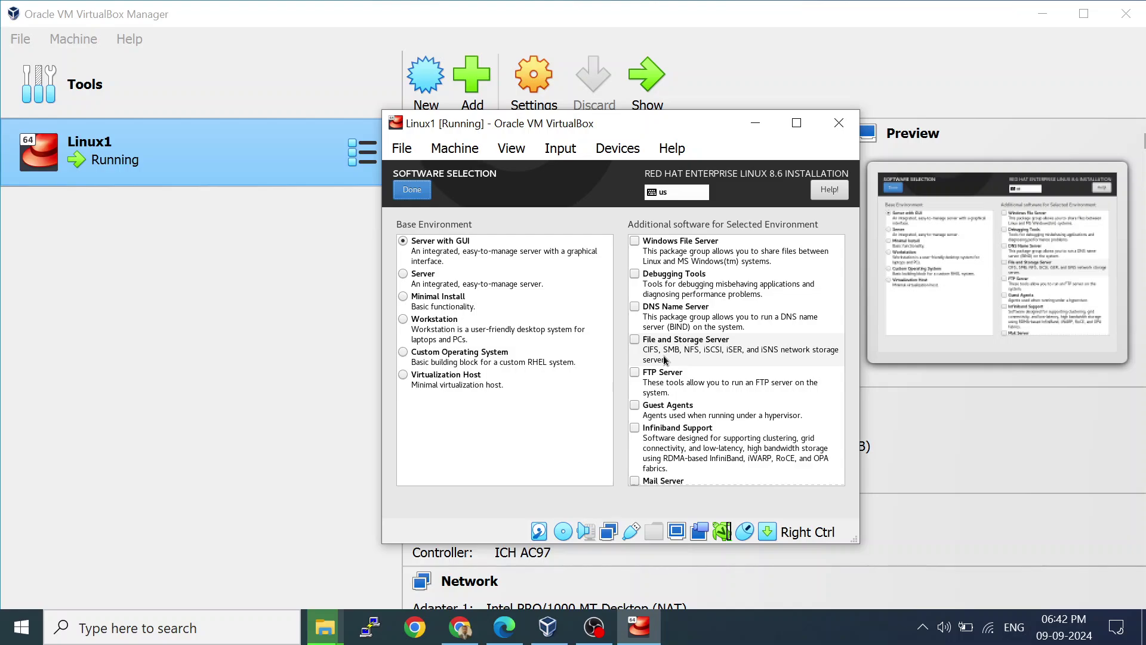
{"action": "left_click", "coordinate": [403, 188]}
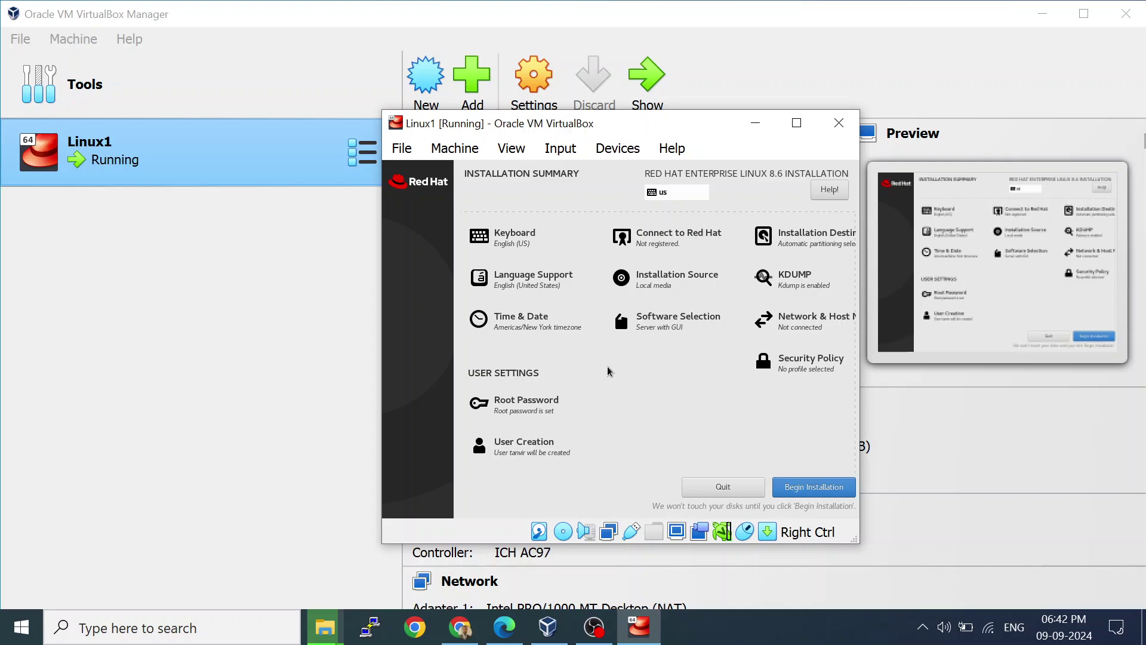
{"action": "left_click", "coordinate": [837, 494]}
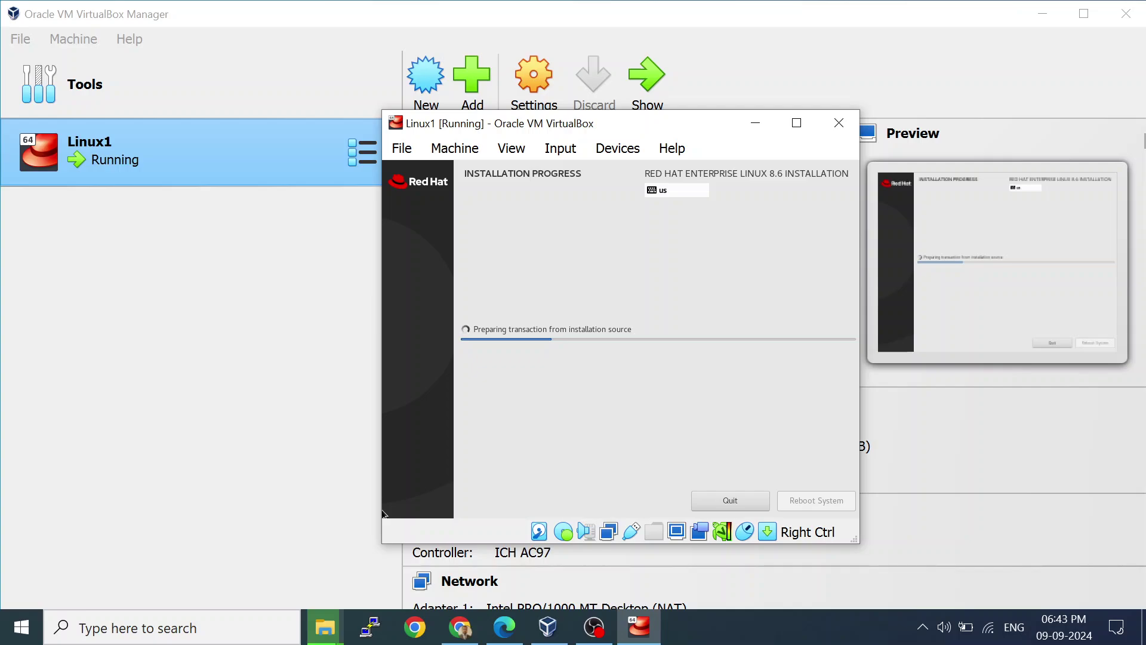
Bring the rhel-8.6-x86_64-dvd.iso copy progress dialog to the front from the File Explorer taskbar.
{"action": "left_click", "coordinate": [327, 635]}
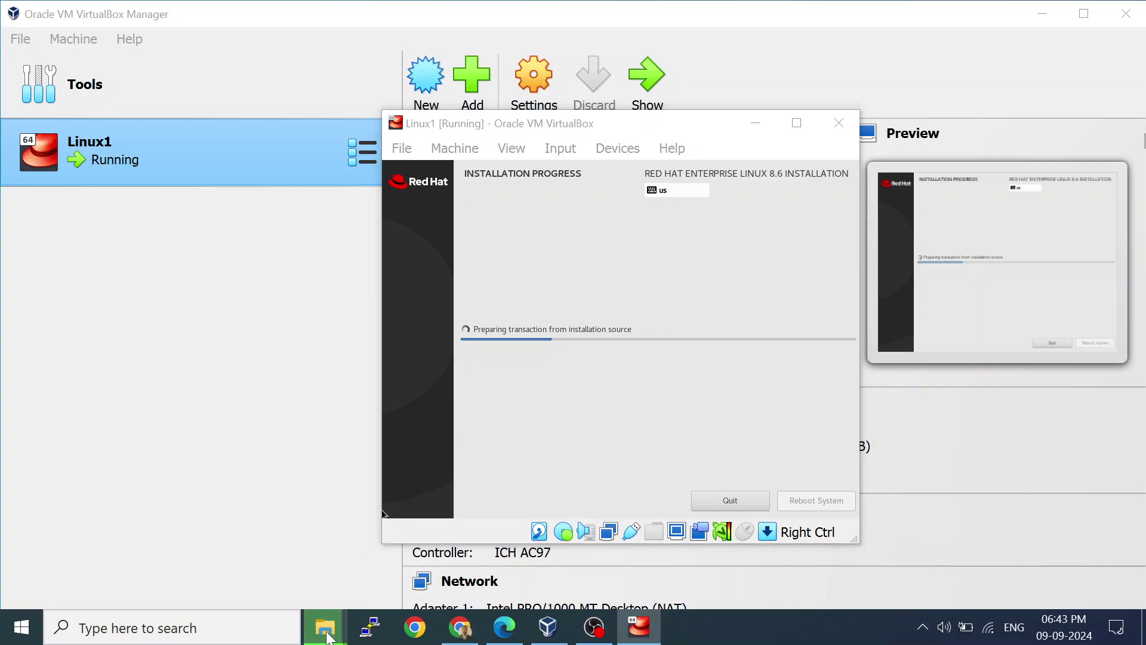
{"action": "mouse_move", "coordinate": [356, 542]}
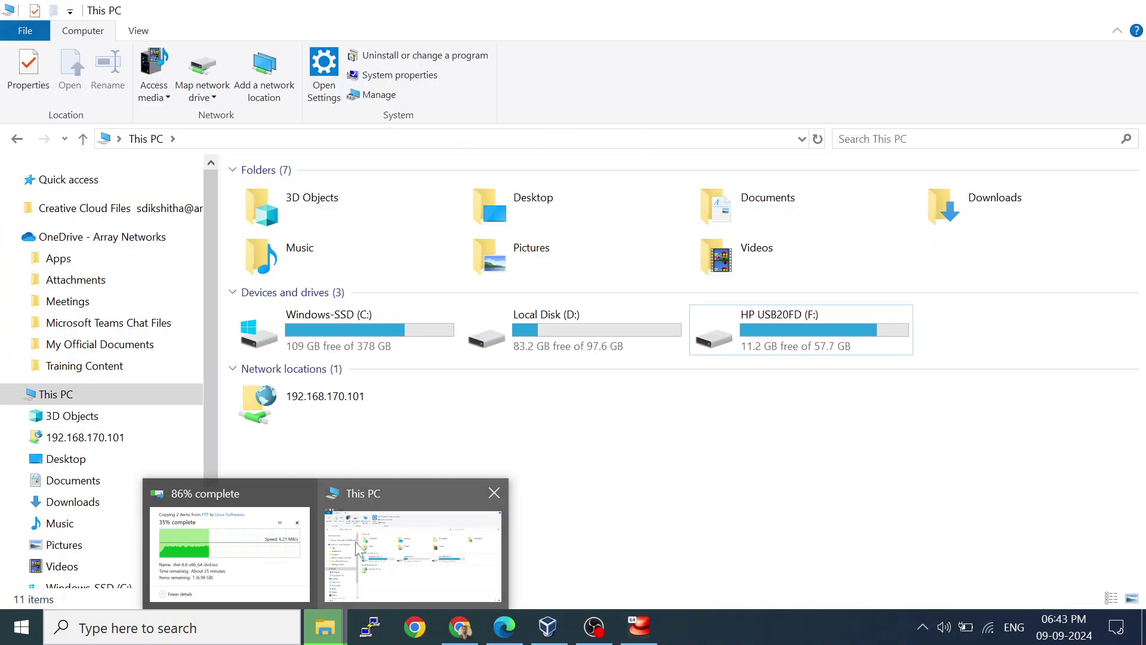
{"action": "left_click", "coordinate": [230, 552]}
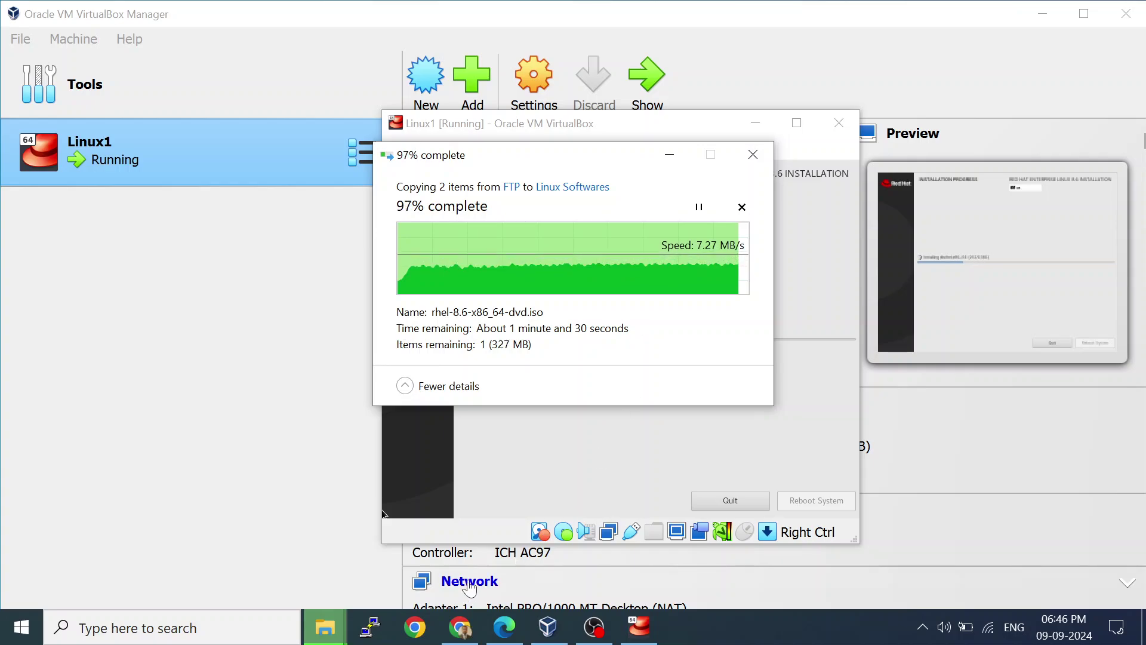
Search Google from Chrome's address bar for 'download rhel 8.6 iso image'.
{"action": "left_click", "coordinate": [528, 552]}
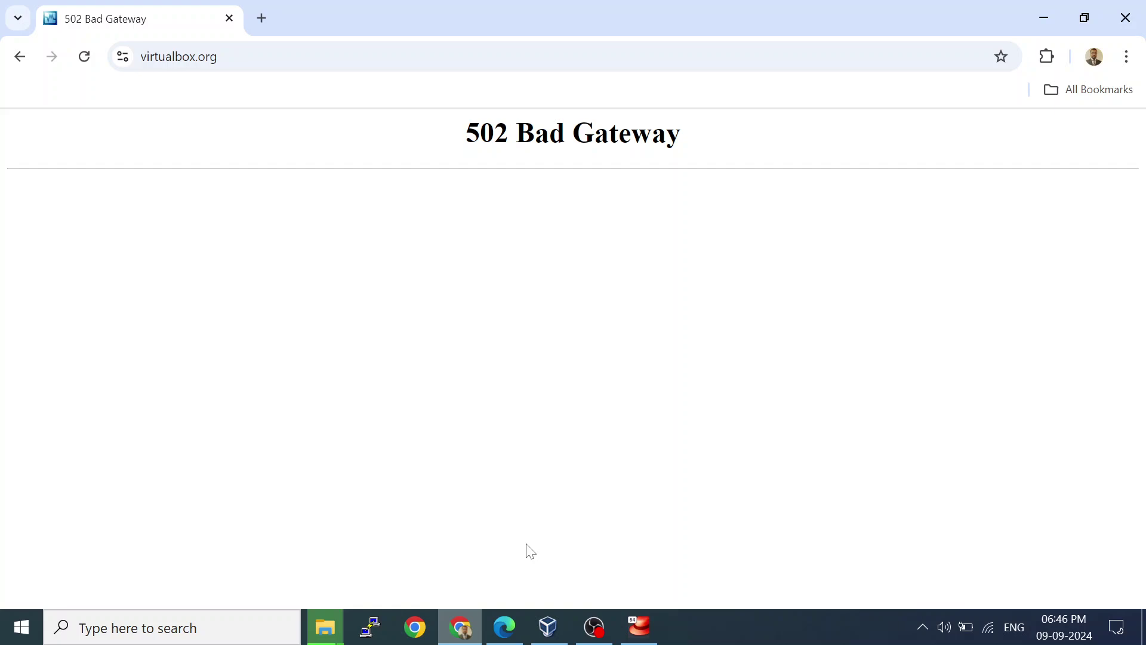
{"action": "left_click", "coordinate": [290, 56]}
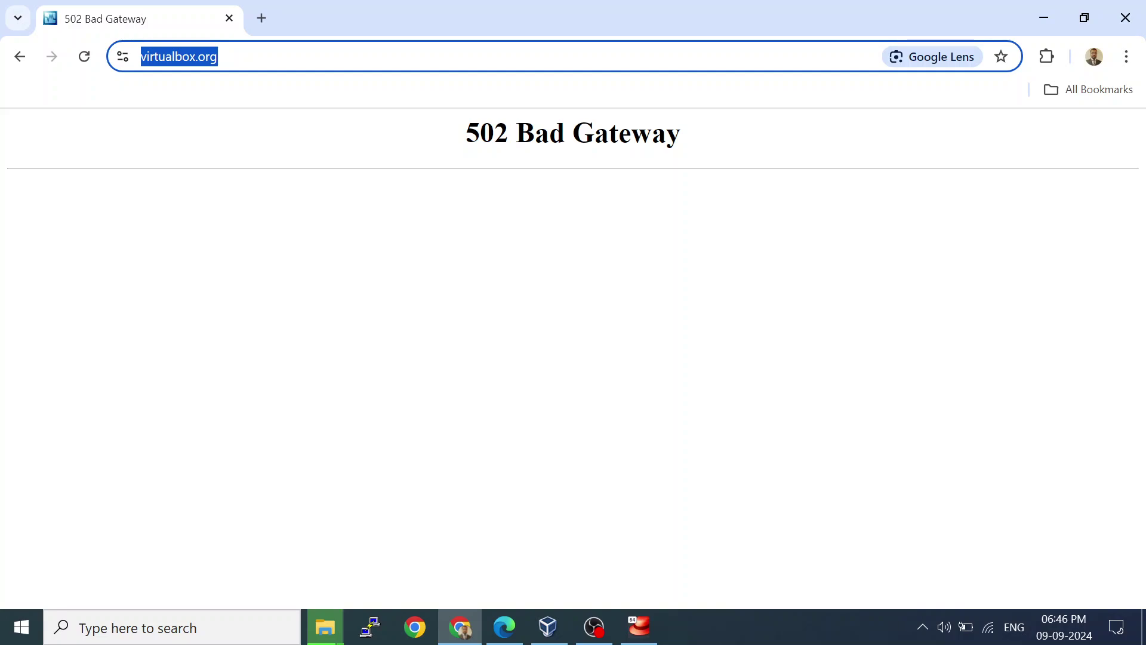
{"action": "type", "text": "download"}
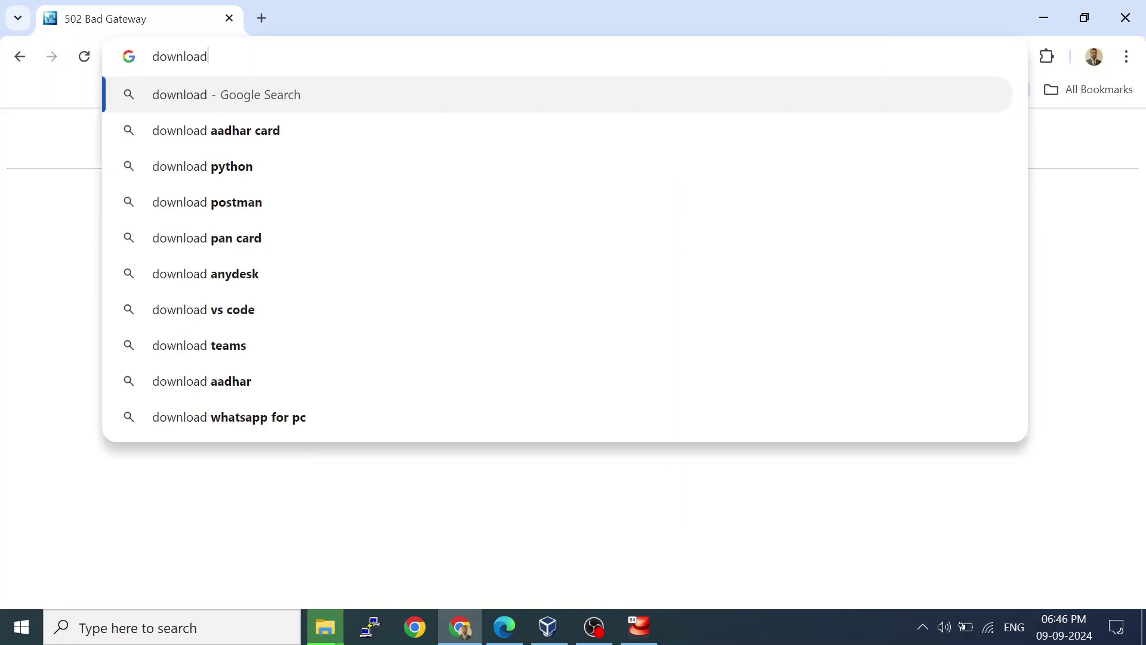
{"action": "type", "text": " rhel"}
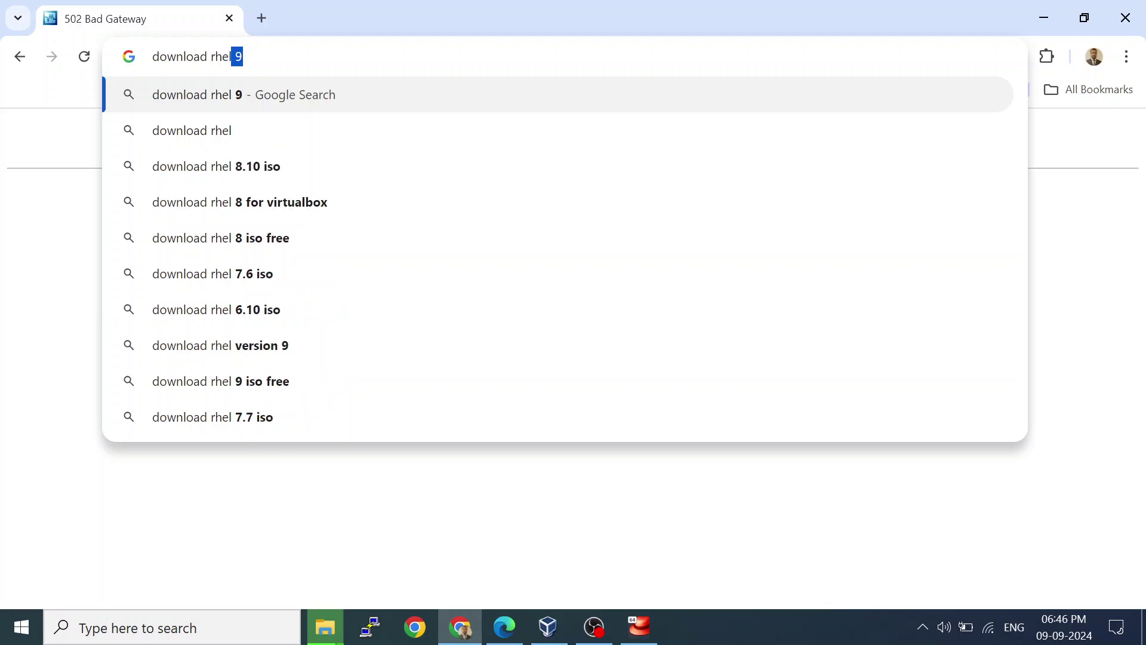
{"action": "type", "text": "8.6"}
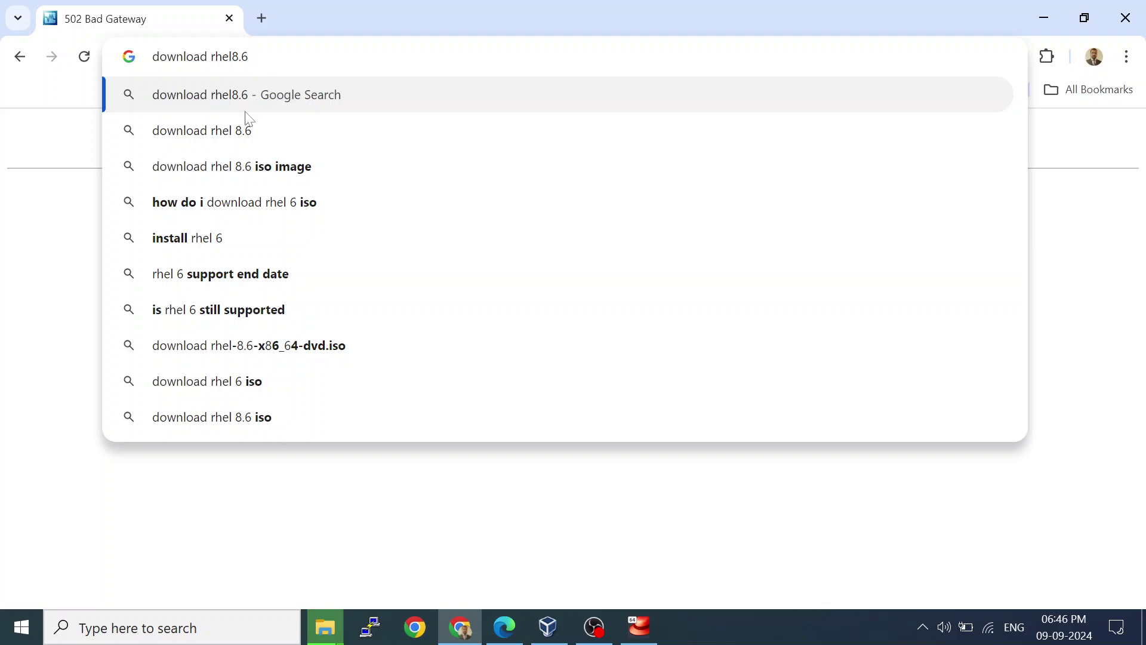
{"action": "left_click", "coordinate": [237, 171]}
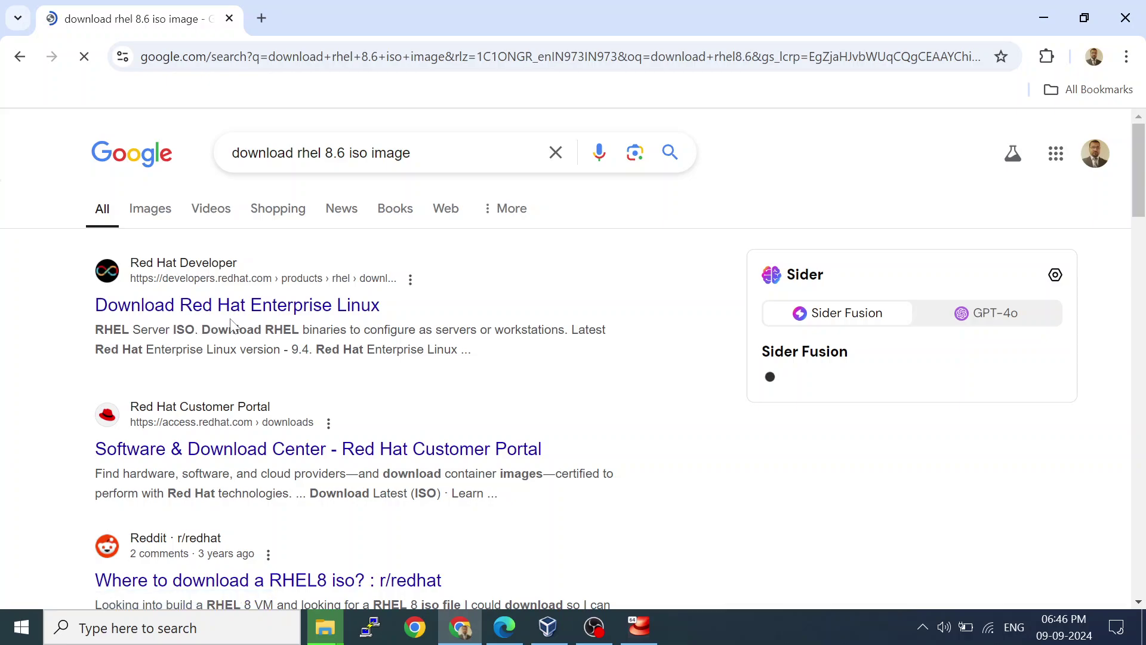
Open the Red Hat Developer 'Download Red Hat Enterprise Linux' page and dismiss its cookie notice.
{"action": "left_click", "coordinate": [263, 307]}
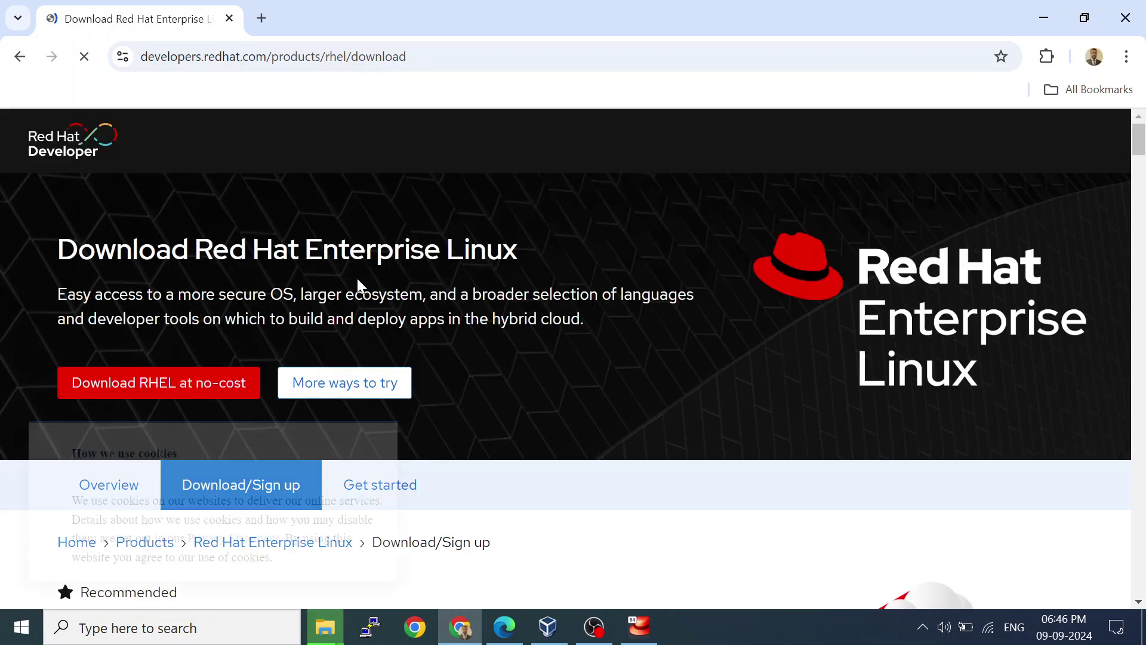
{"action": "scroll", "coordinate": [358, 286], "scroll_direction": "down", "scroll_amount": 4}
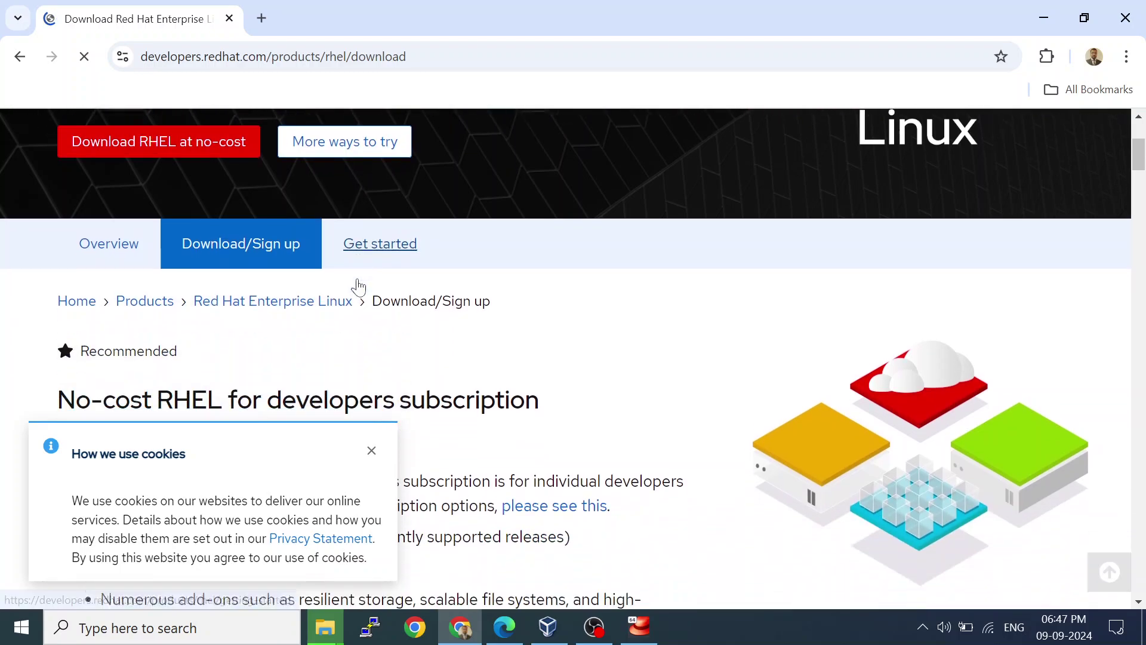
{"action": "scroll", "coordinate": [359, 285], "scroll_direction": "down", "scroll_amount": 12}
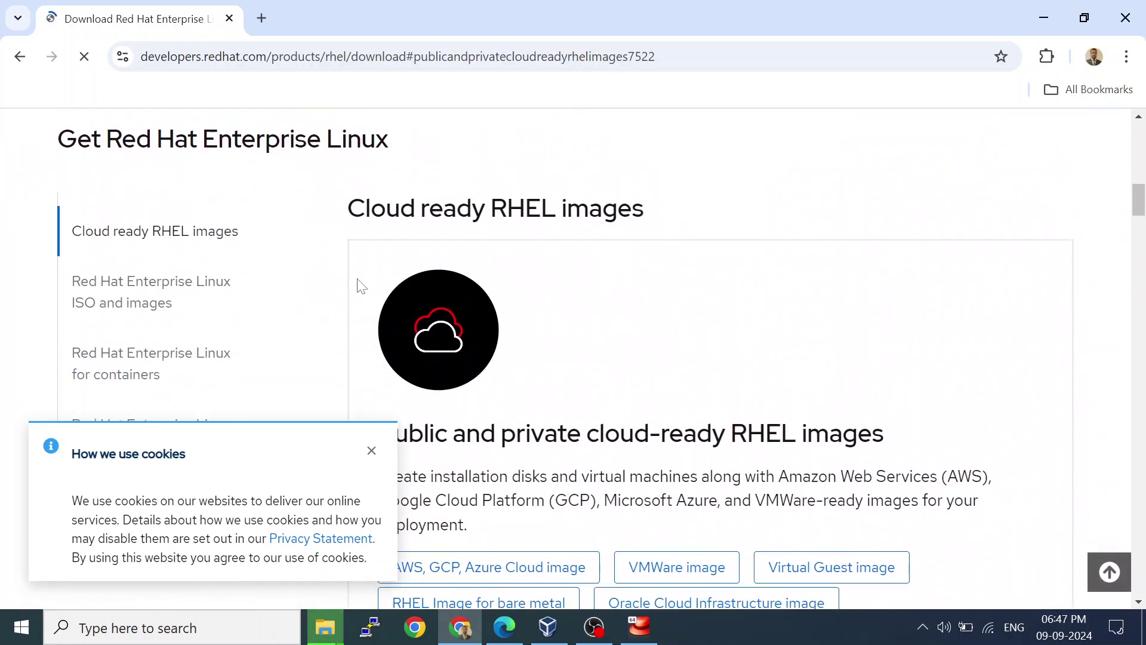
{"action": "scroll", "coordinate": [361, 286], "scroll_direction": "down", "scroll_amount": 4}
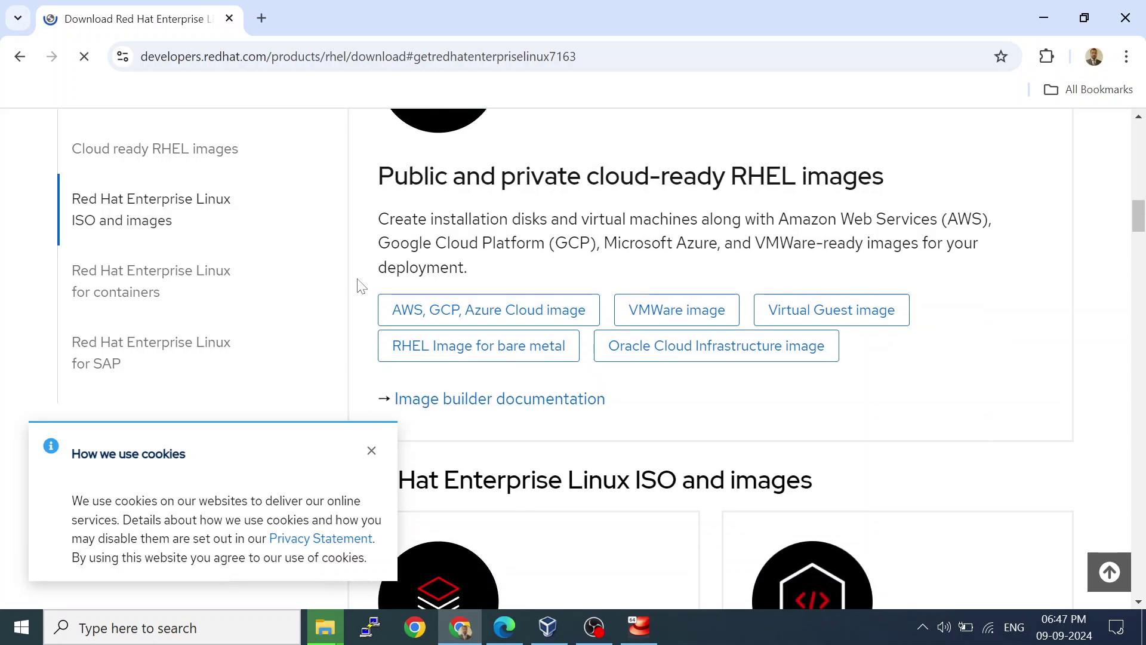
{"action": "scroll", "coordinate": [361, 286], "scroll_direction": "down", "scroll_amount": 8}
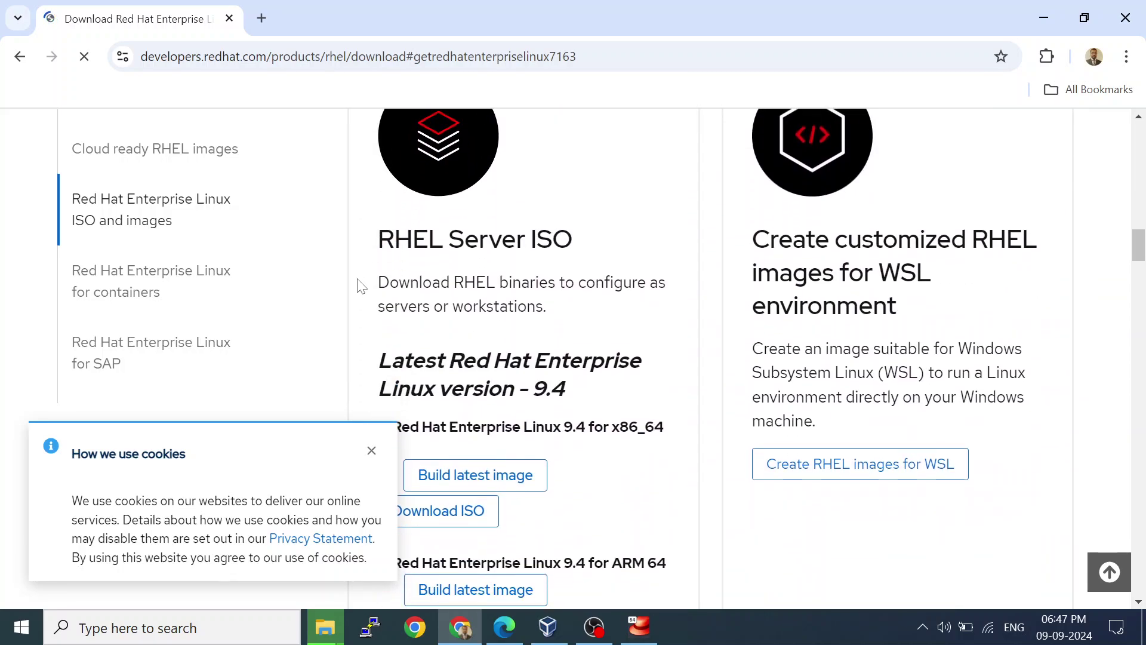
{"action": "scroll", "coordinate": [361, 286], "scroll_direction": "down", "scroll_amount": 1}
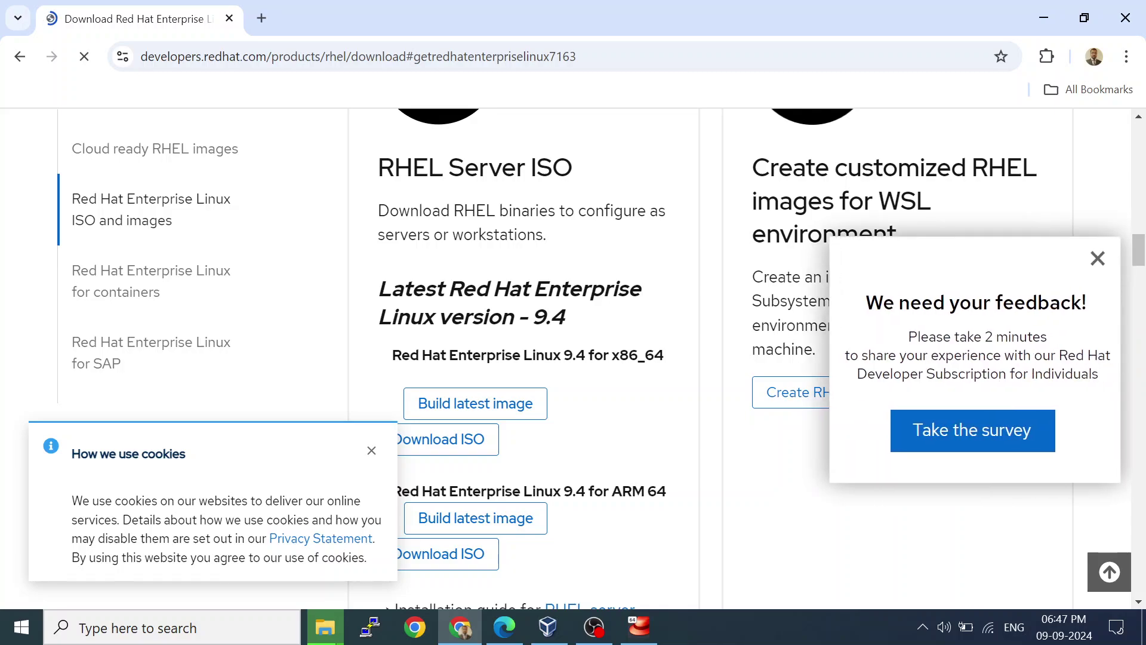
{"action": "left_click", "coordinate": [371, 450]}
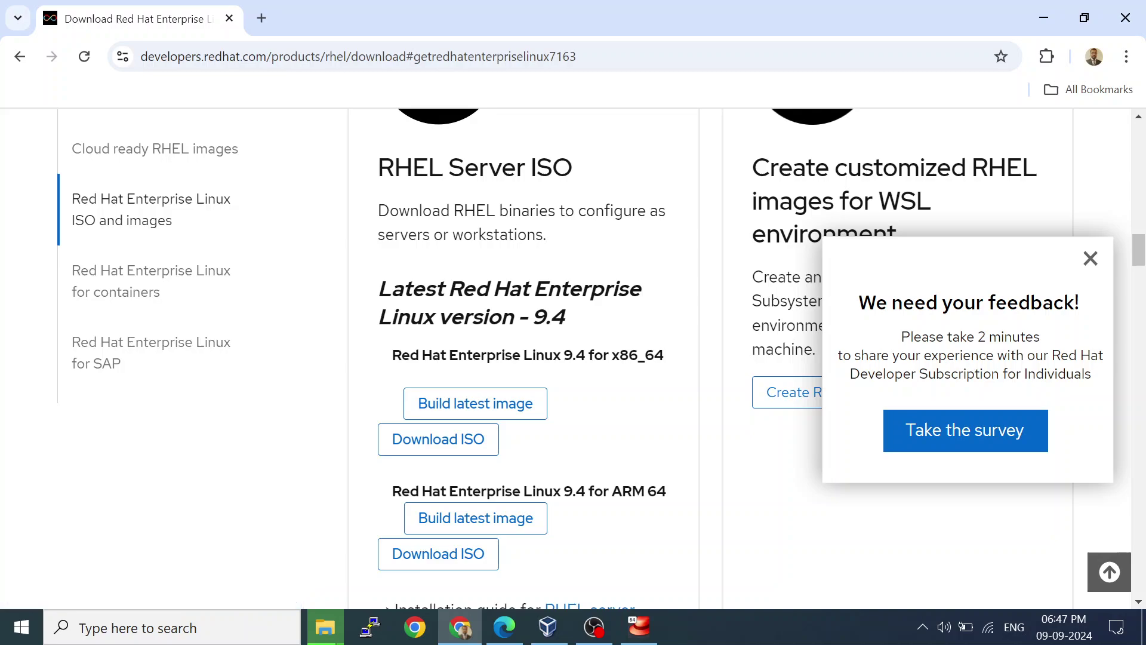
Close the feedback survey popup on the RHEL download page, then bring up Windows search.
{"action": "scroll", "coordinate": [669, 505], "scroll_direction": "down", "scroll_amount": 3}
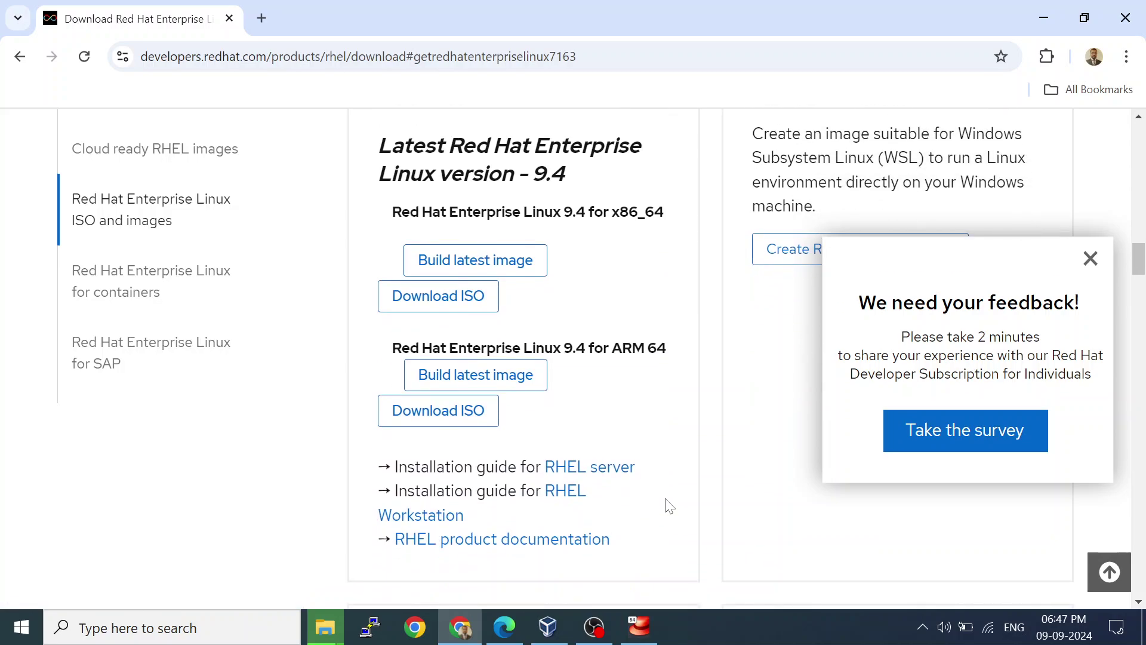
{"action": "scroll", "coordinate": [668, 504], "scroll_direction": "down", "scroll_amount": 2}
{"action": "scroll", "coordinate": [669, 504], "scroll_direction": "up", "scroll_amount": 2}
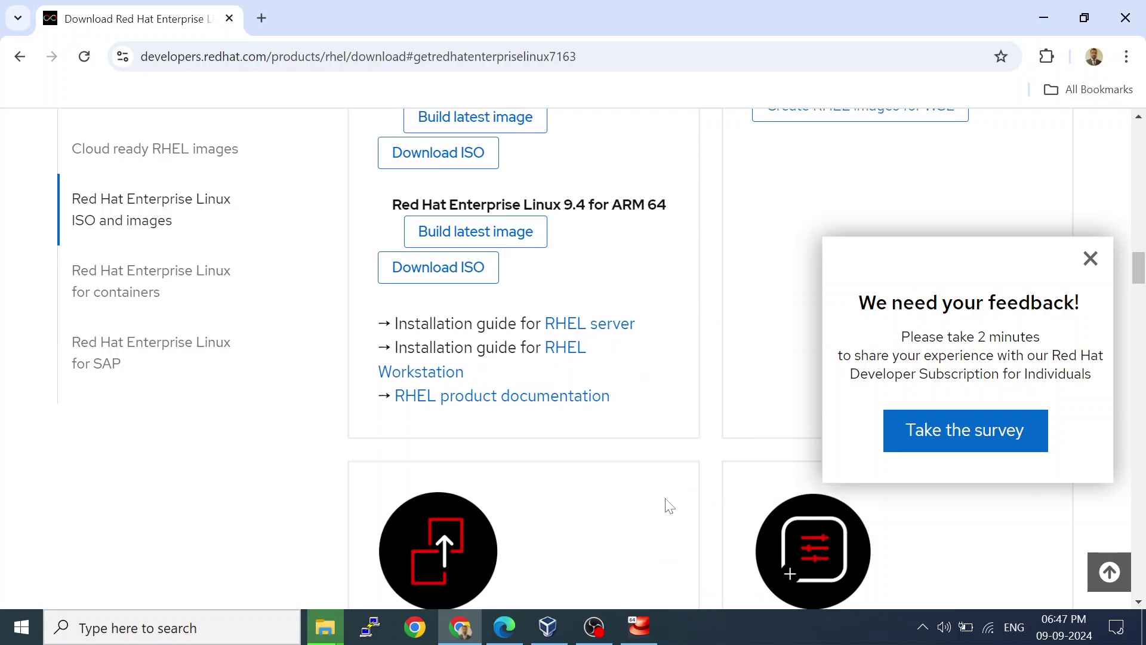
{"action": "scroll", "coordinate": [668, 504], "scroll_direction": "up", "scroll_amount": 1}
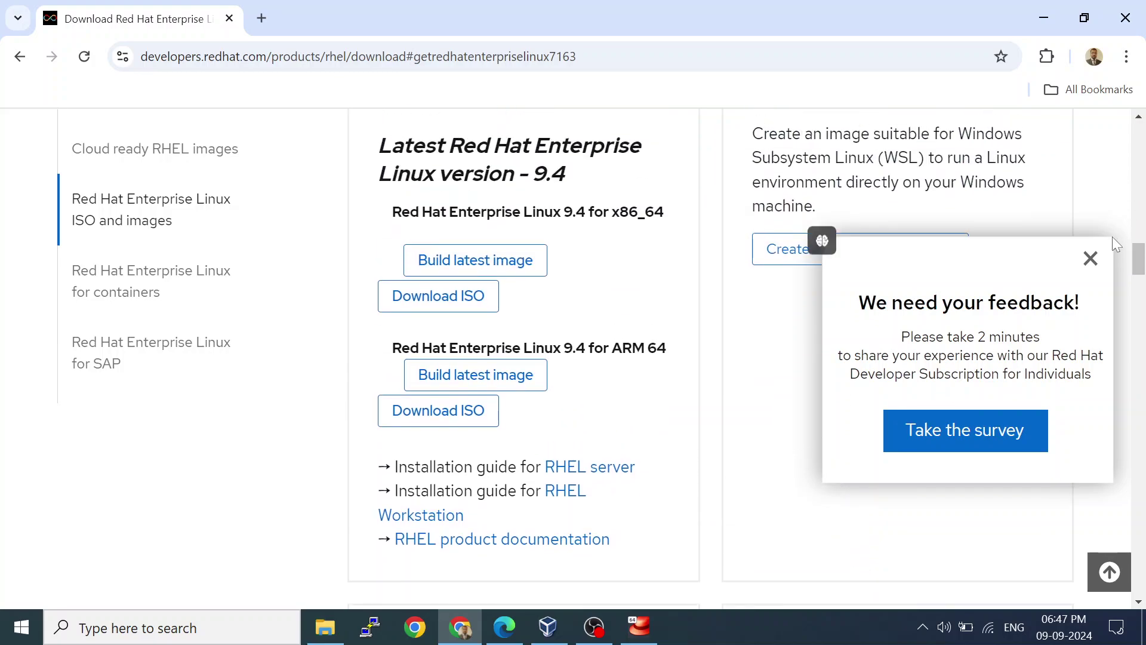
{"action": "left_click", "coordinate": [1093, 261]}
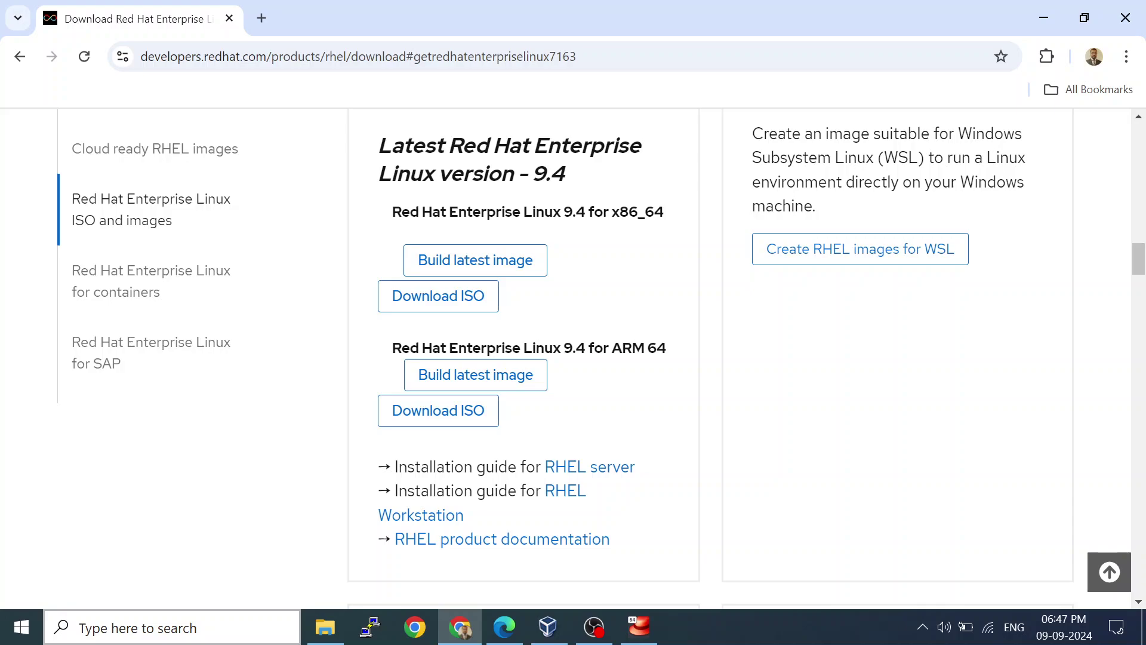
{"action": "left_click", "coordinate": [179, 628]}
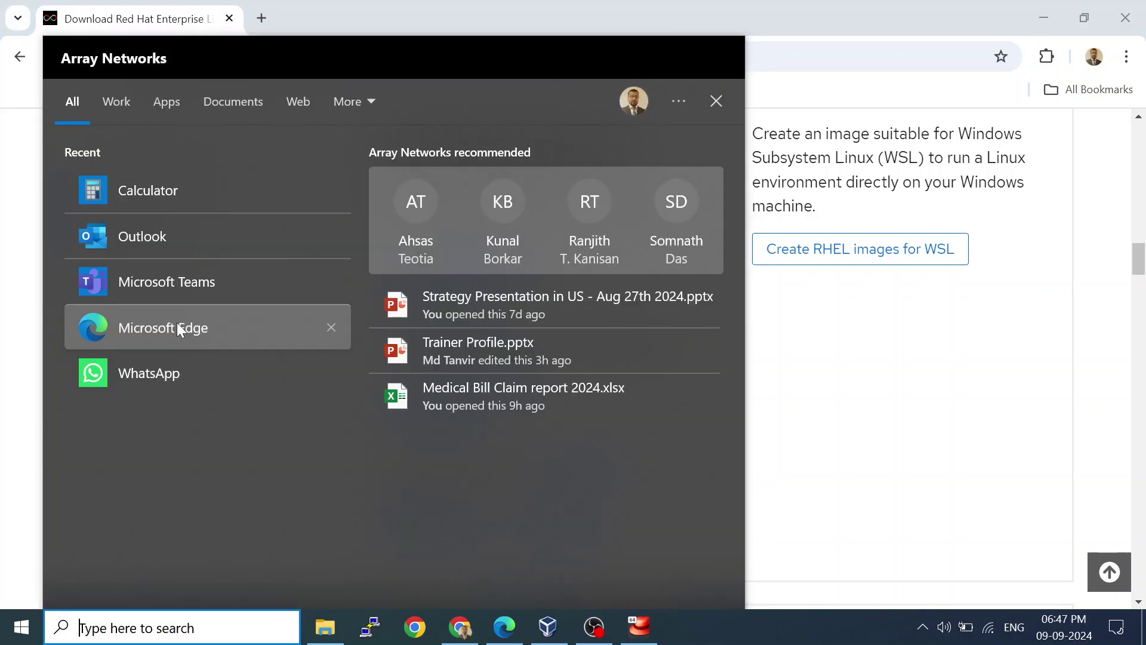
In WhatsApp's archived Linux class group, find and open the developers.redhat.com rhel-8.6-x86_64-dvd.iso link.
{"action": "left_click", "coordinate": [153, 377]}
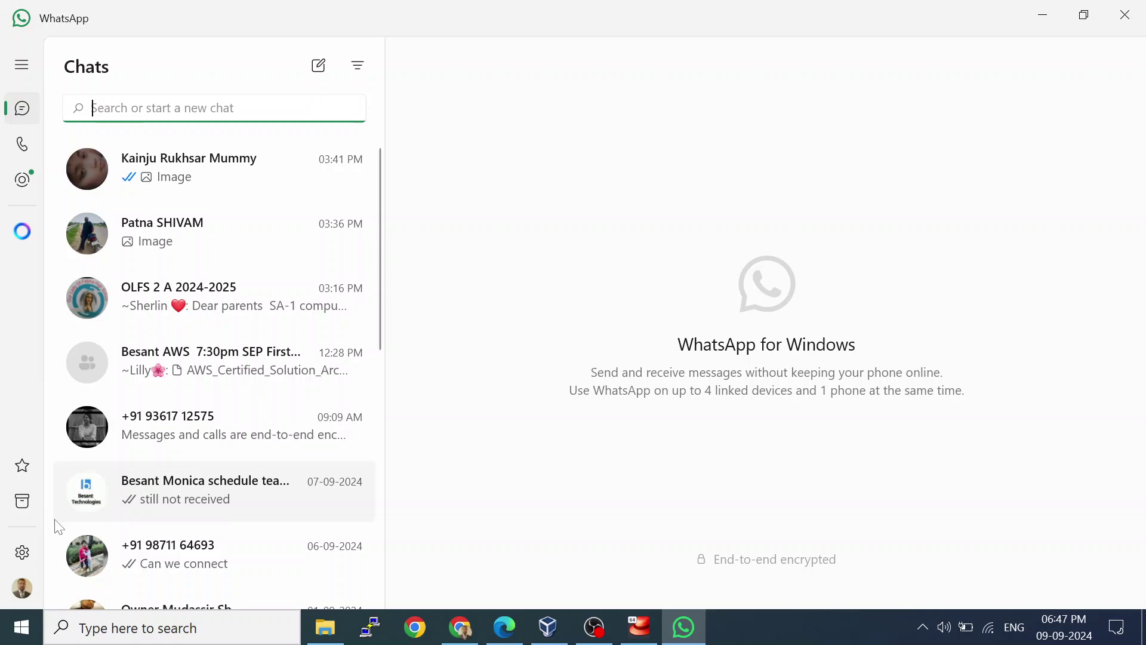
{"action": "left_click", "coordinate": [21, 503]}
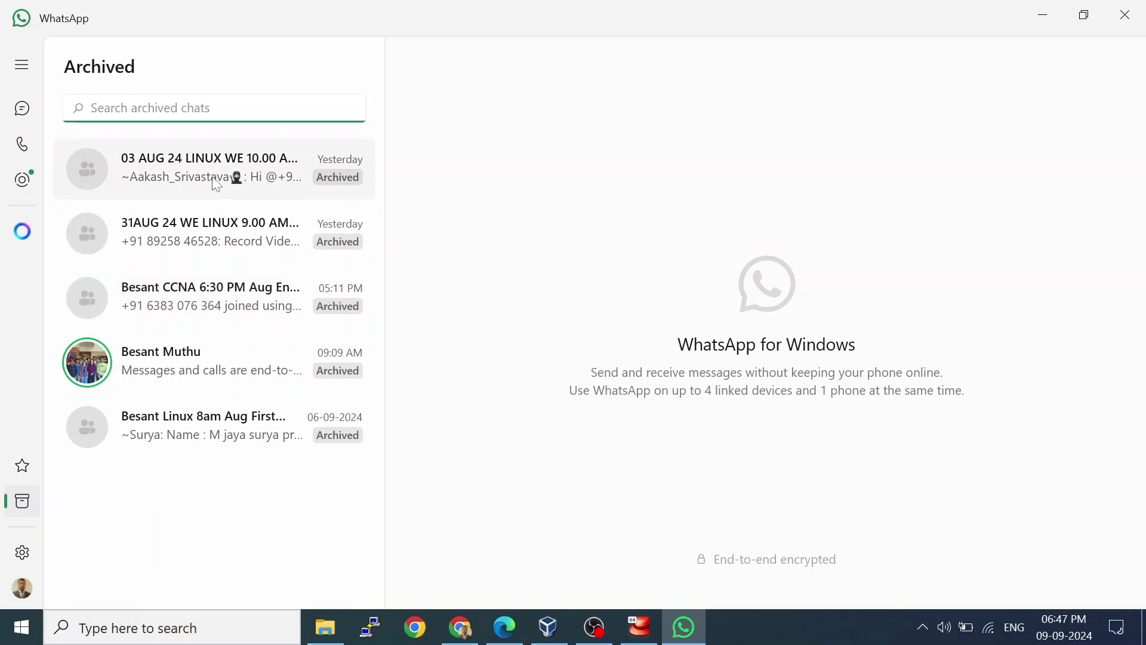
{"action": "left_click", "coordinate": [188, 228]}
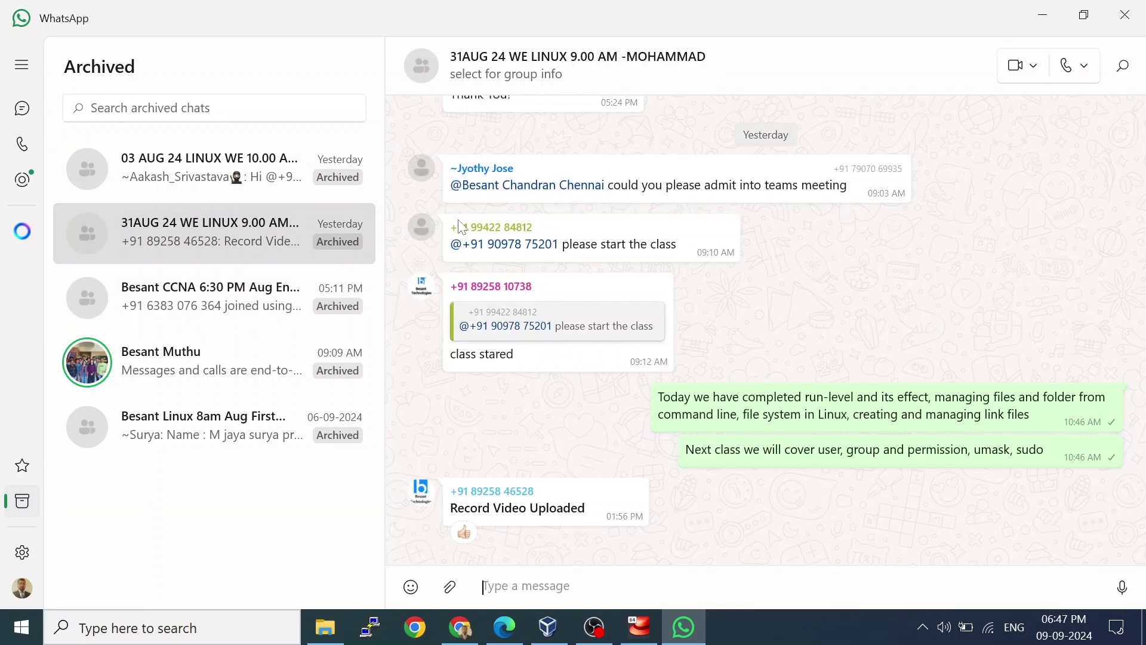
{"action": "scroll", "coordinate": [817, 308], "scroll_direction": "up", "scroll_amount": 5}
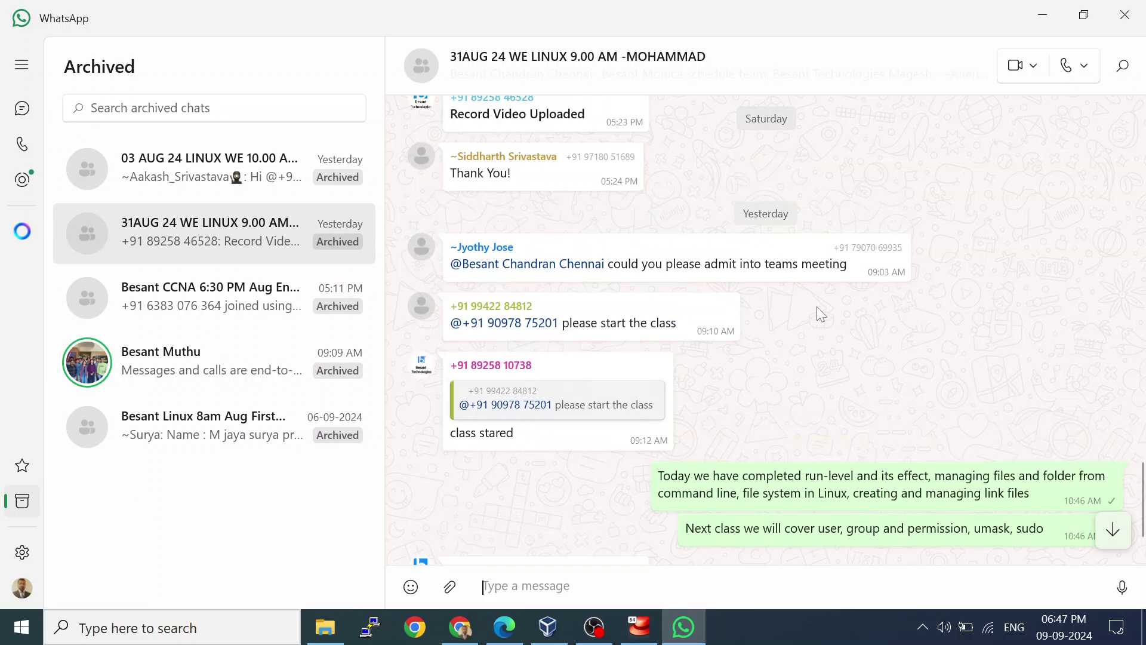
{"action": "scroll", "coordinate": [817, 307], "scroll_direction": "up", "scroll_amount": 15}
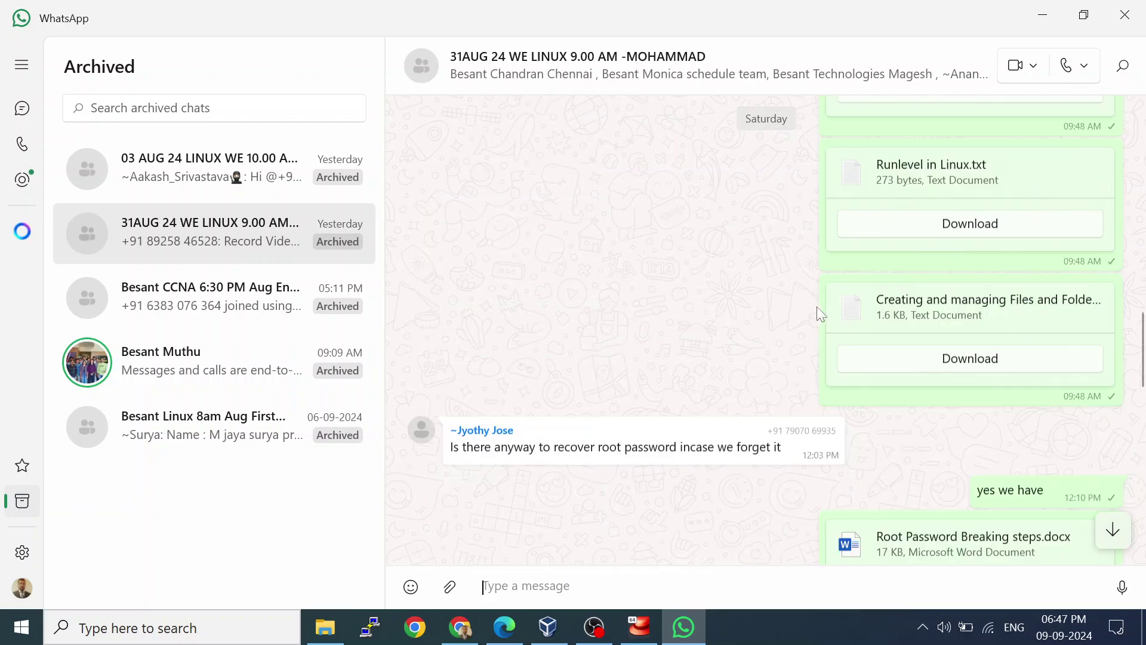
{"action": "scroll", "coordinate": [816, 307], "scroll_direction": "up", "scroll_amount": 15}
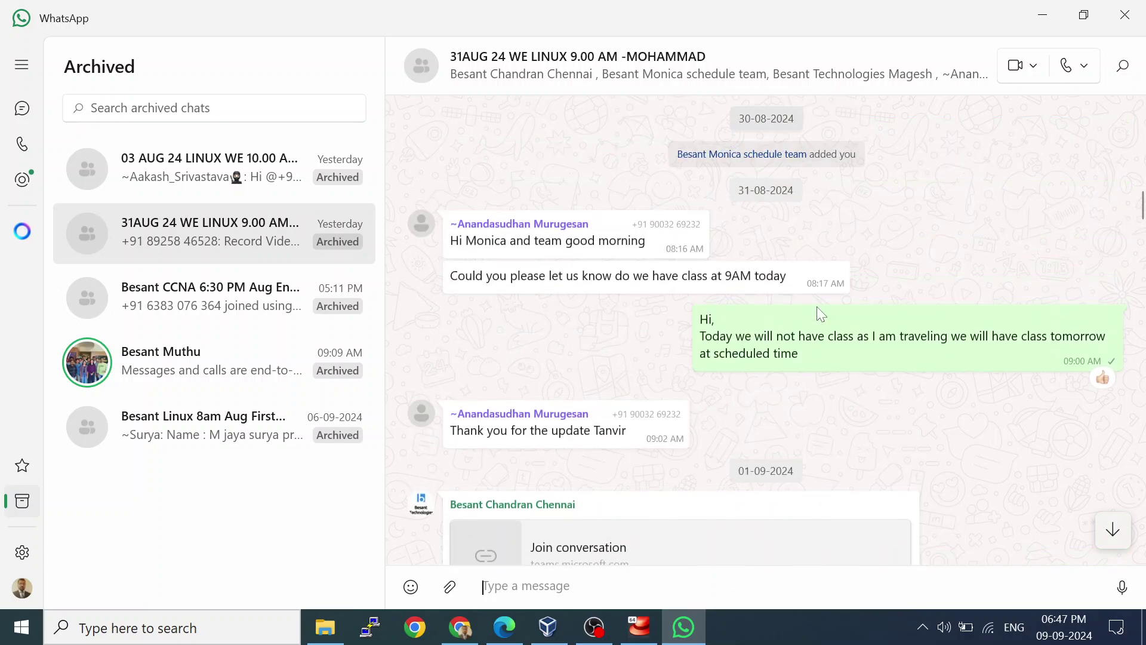
{"action": "scroll", "coordinate": [816, 306], "scroll_direction": "up", "scroll_amount": 2}
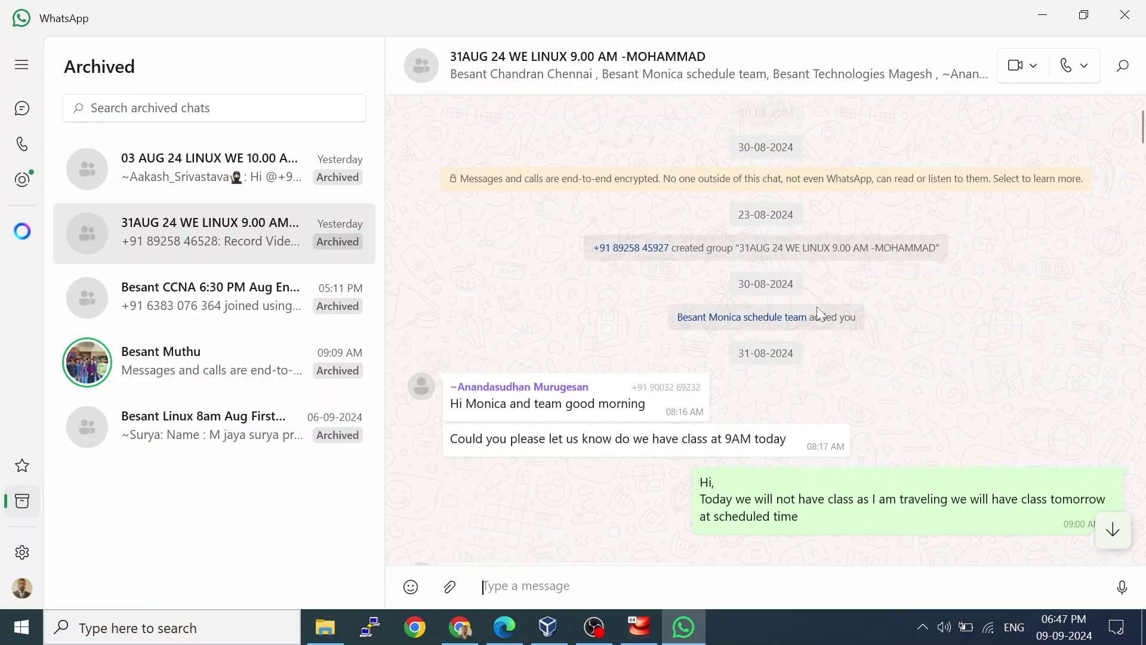
{"action": "scroll", "coordinate": [817, 306], "scroll_direction": "down", "scroll_amount": 10}
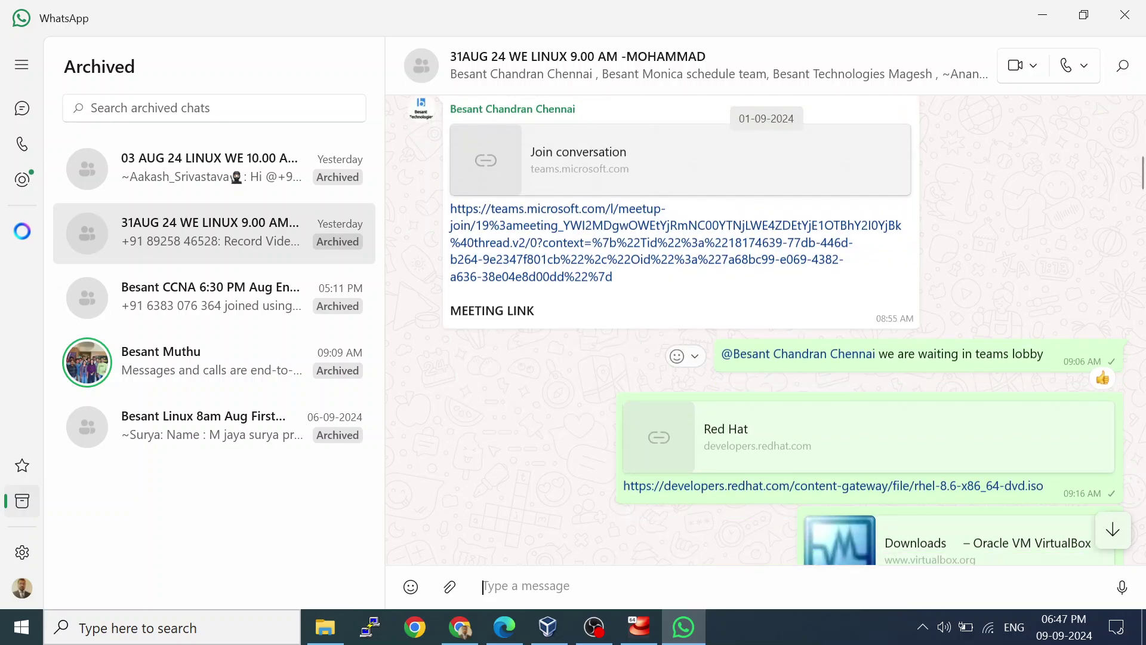
{"action": "scroll", "coordinate": [817, 306], "scroll_direction": "down", "scroll_amount": 2}
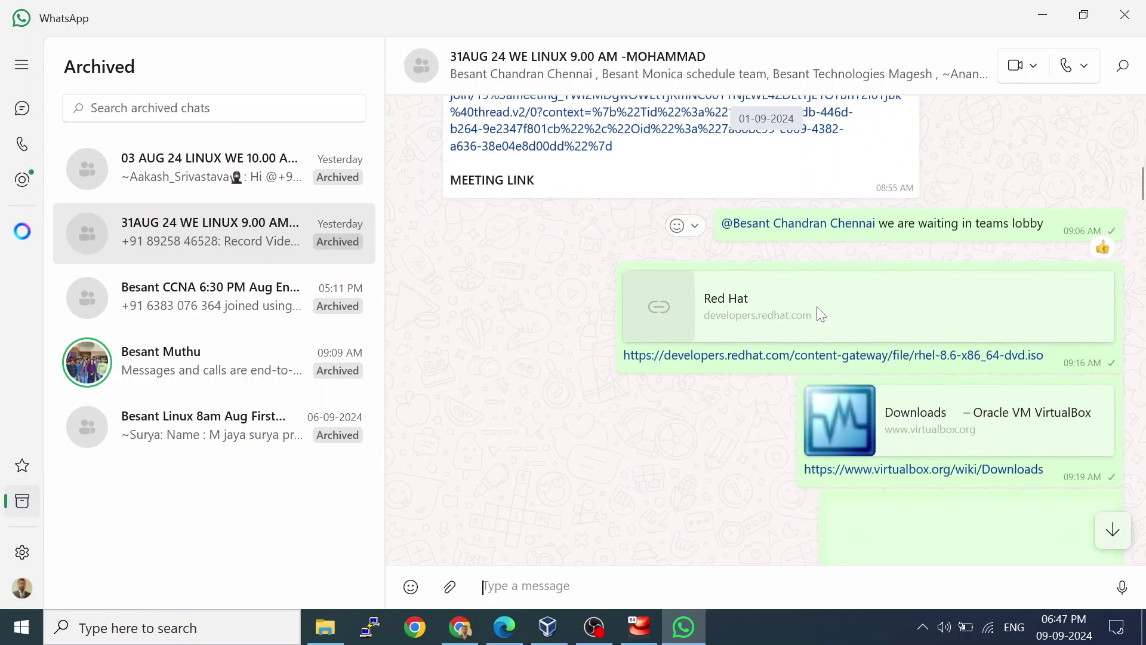
{"action": "left_click", "coordinate": [780, 358]}
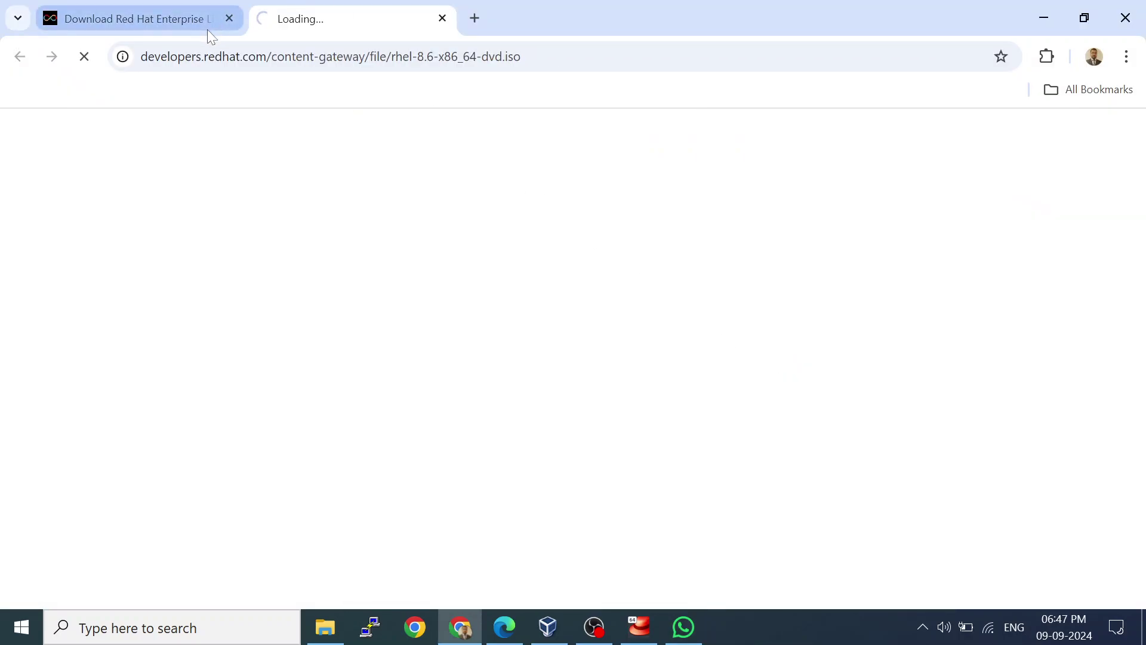
Close the 'Download Red Hat Enterprise' tab and begin entering the account email in the Red Hat login field.
{"action": "left_click", "coordinate": [228, 19]}
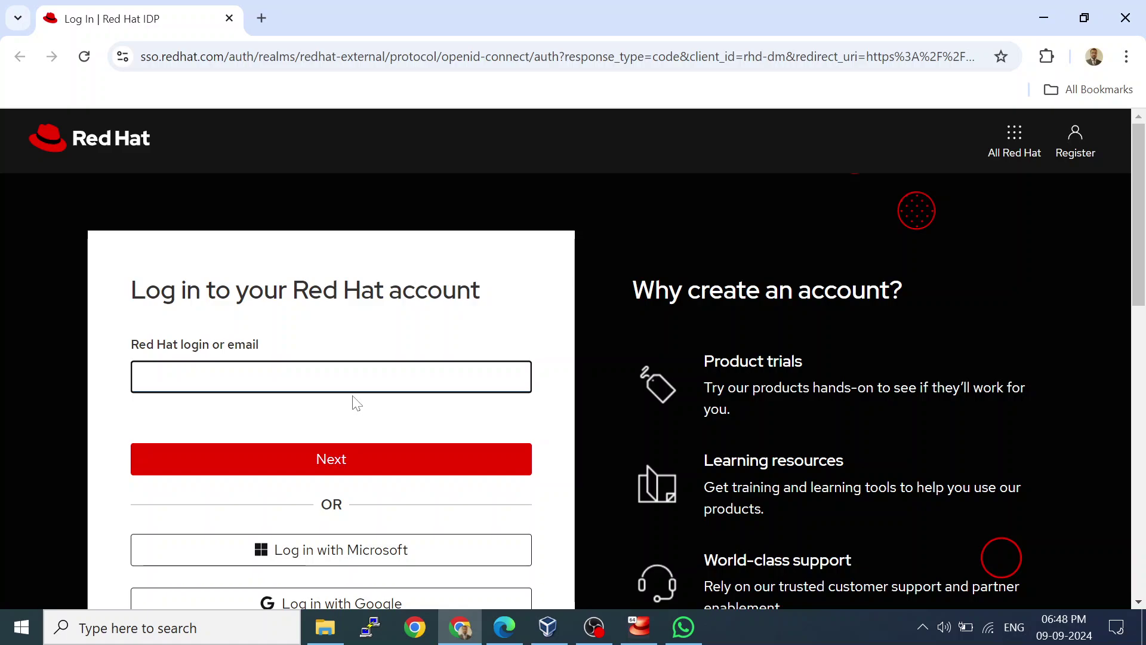
{"action": "key", "text": "Down"}
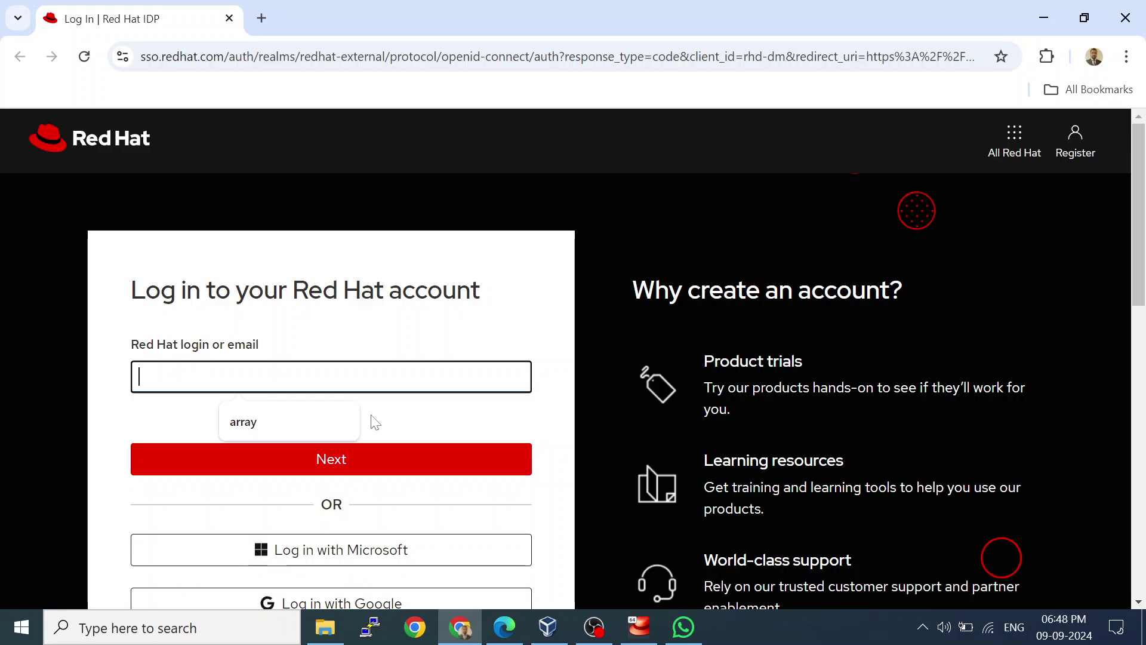
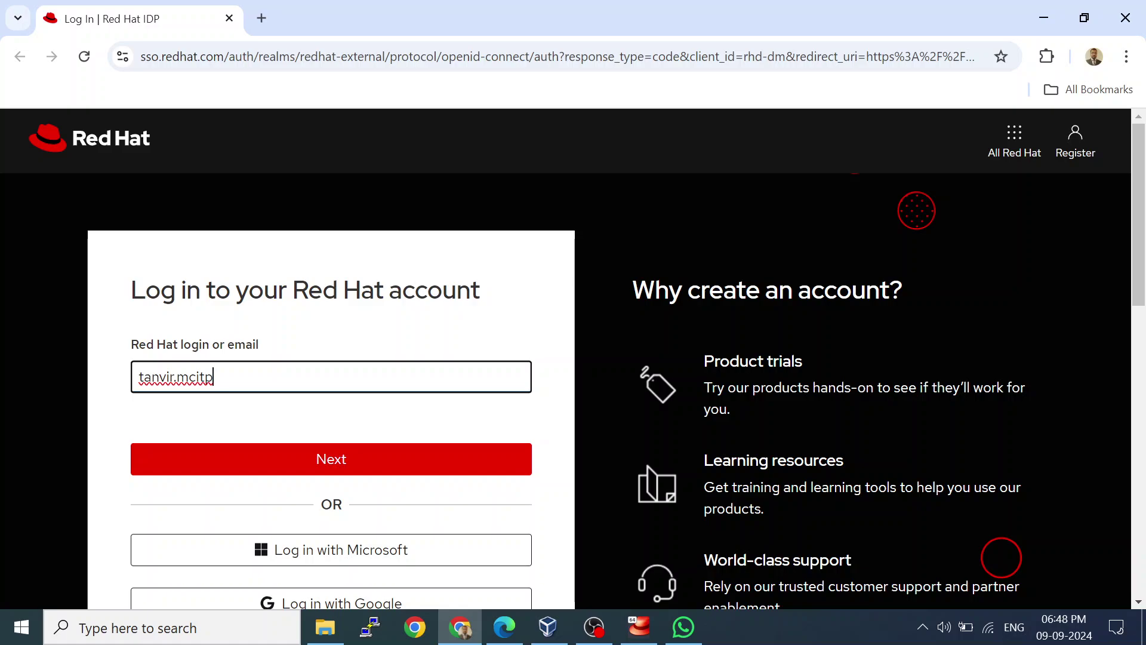
{"action": "left_click", "coordinate": [334, 639]}
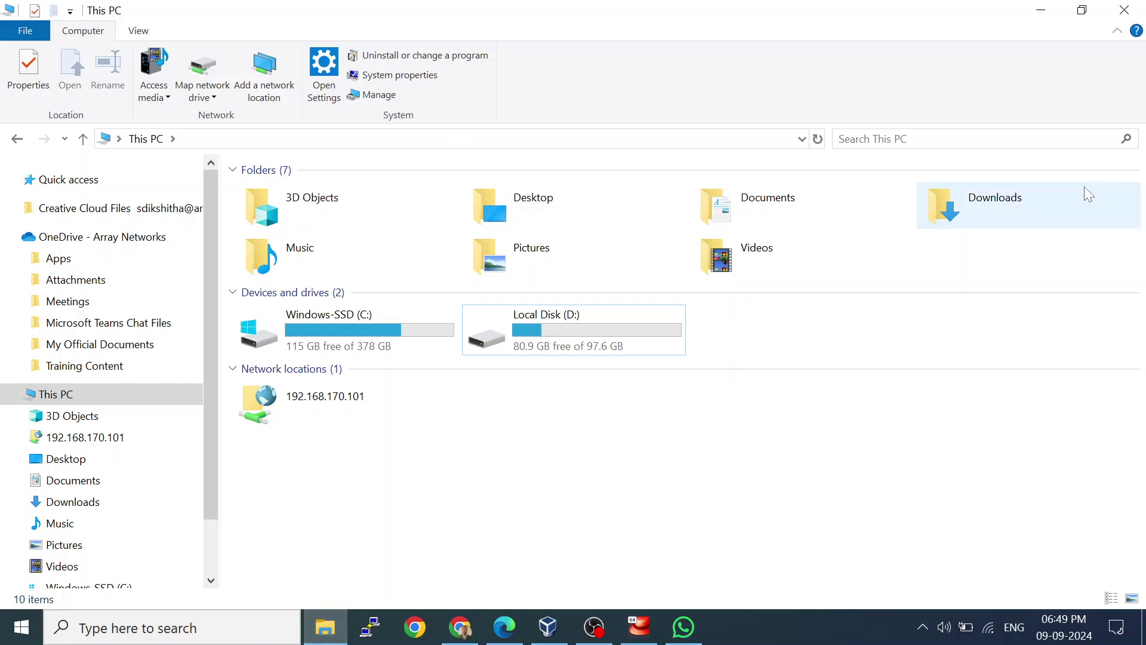
{"action": "left_click", "coordinate": [1141, 7]}
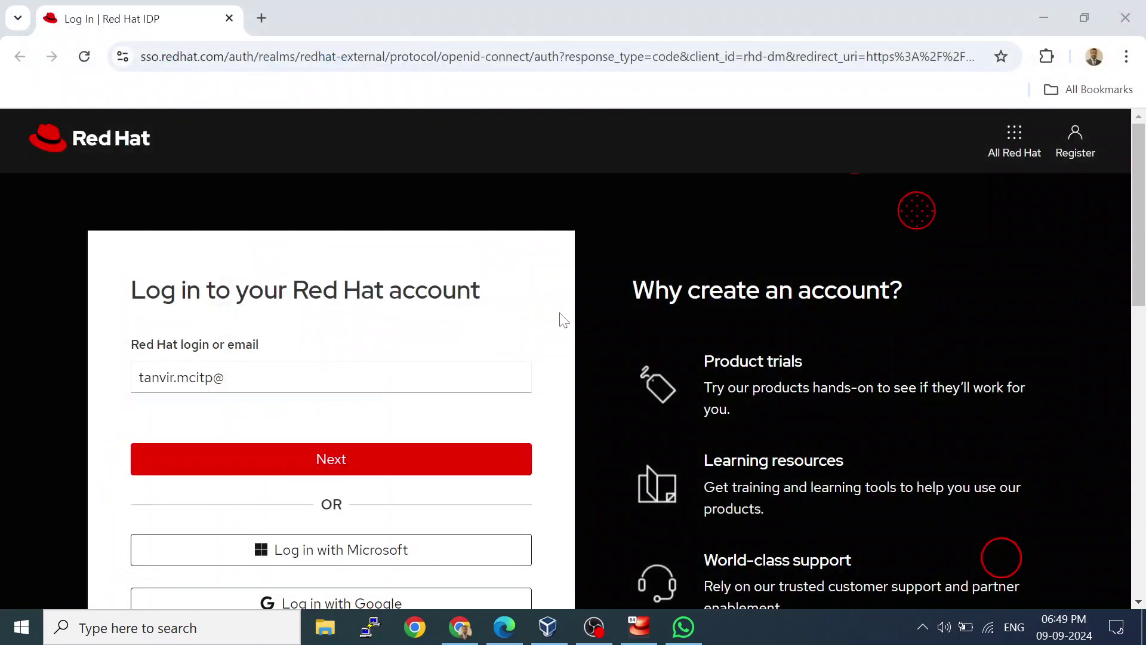
Complete the account email, then enter the account password to log in to Red Hat.
{"action": "left_click", "coordinate": [418, 376]}
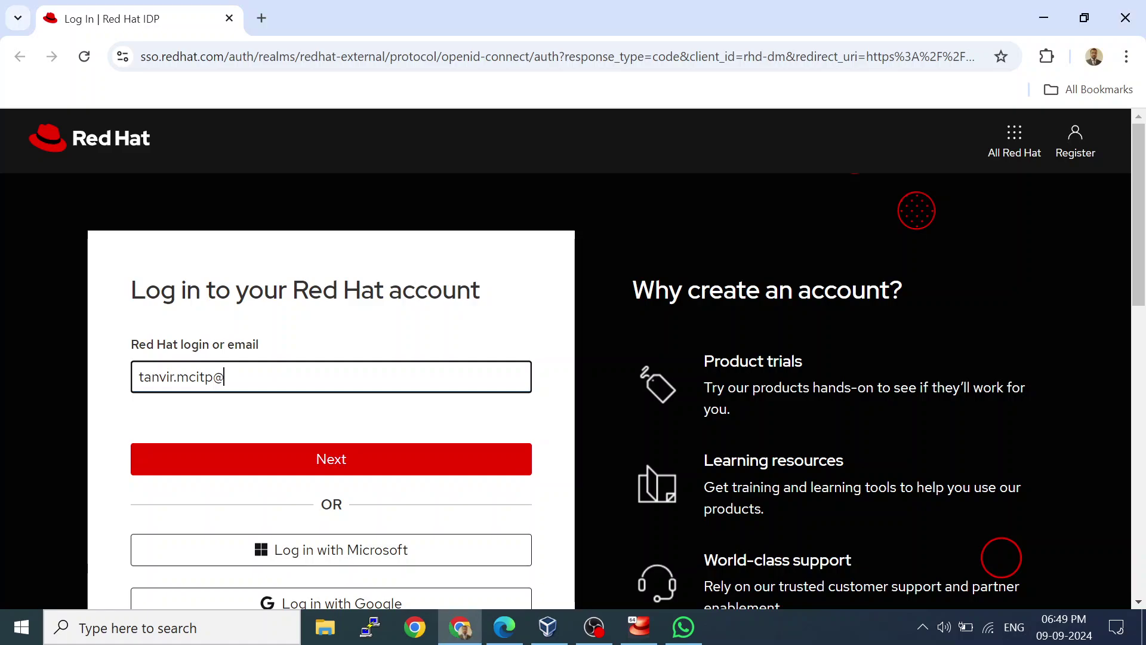
{"action": "type", "text": "gmail.com"}
{"action": "key", "text": "Return"}
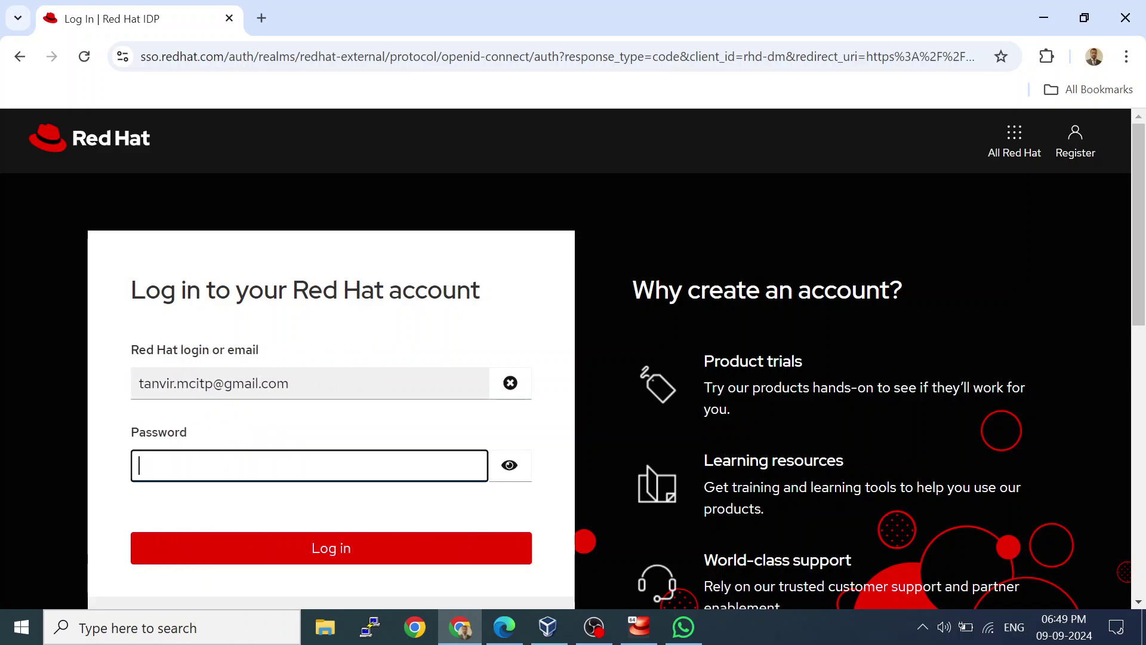
{"action": "type", "text": "••••••"}
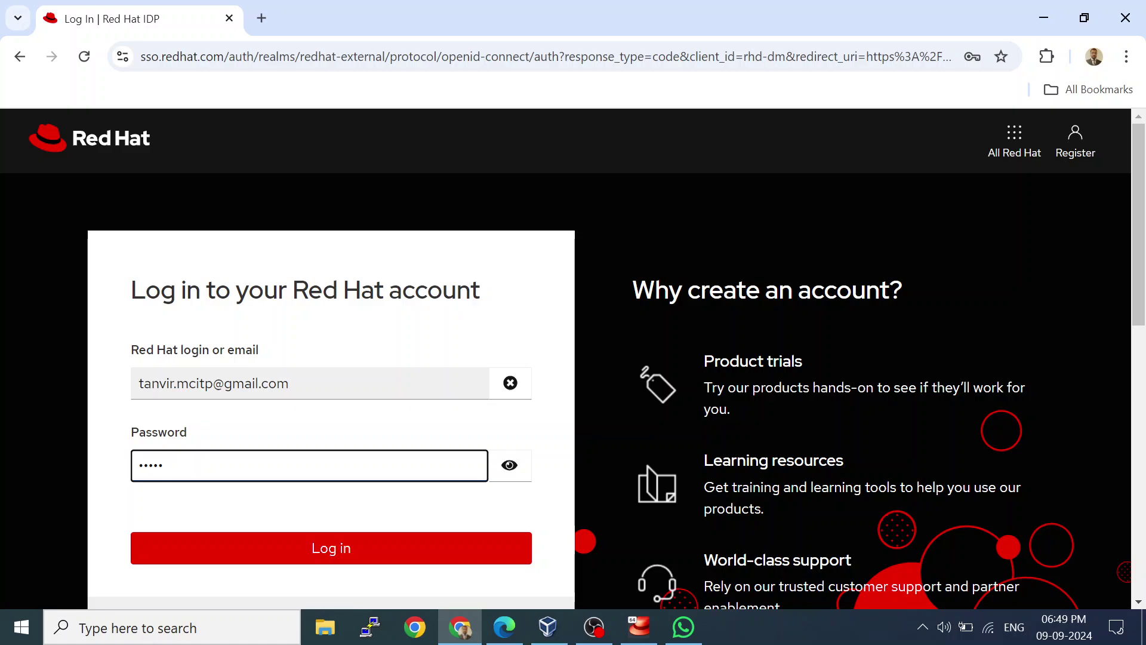
{"action": "type", "text": "••••••"}
{"action": "key", "text": "Return"}
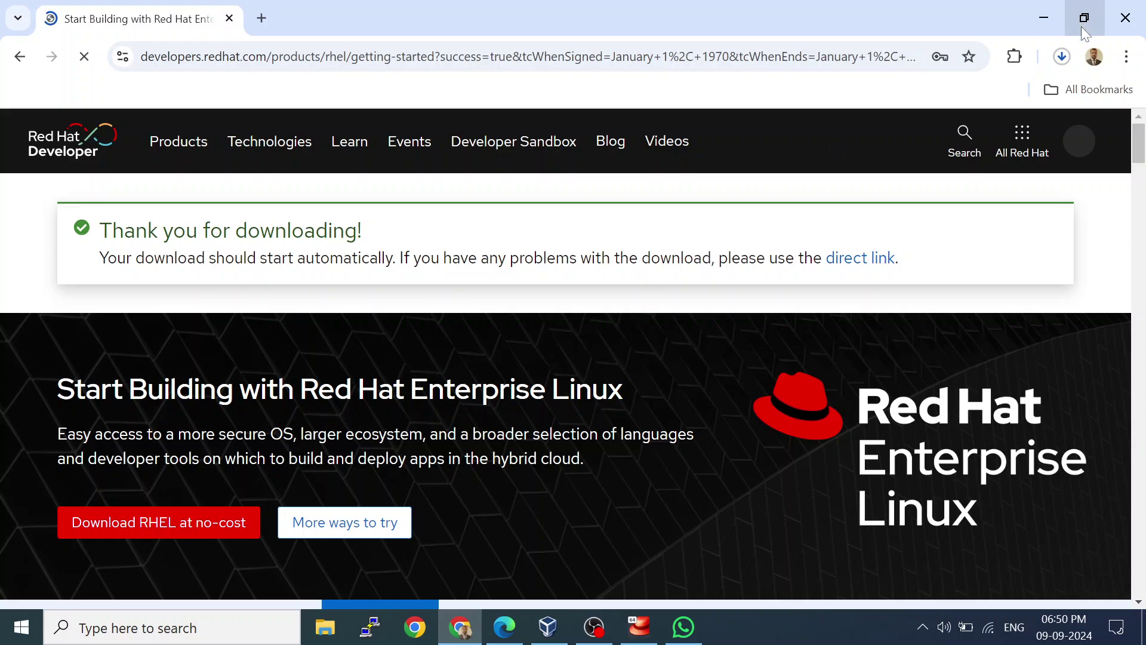
Block the multiple-file download prompt, cancel the rhel-8.6-x86_64-dvd.iso download, and close Chrome.
{"action": "left_click", "coordinate": [1062, 56]}
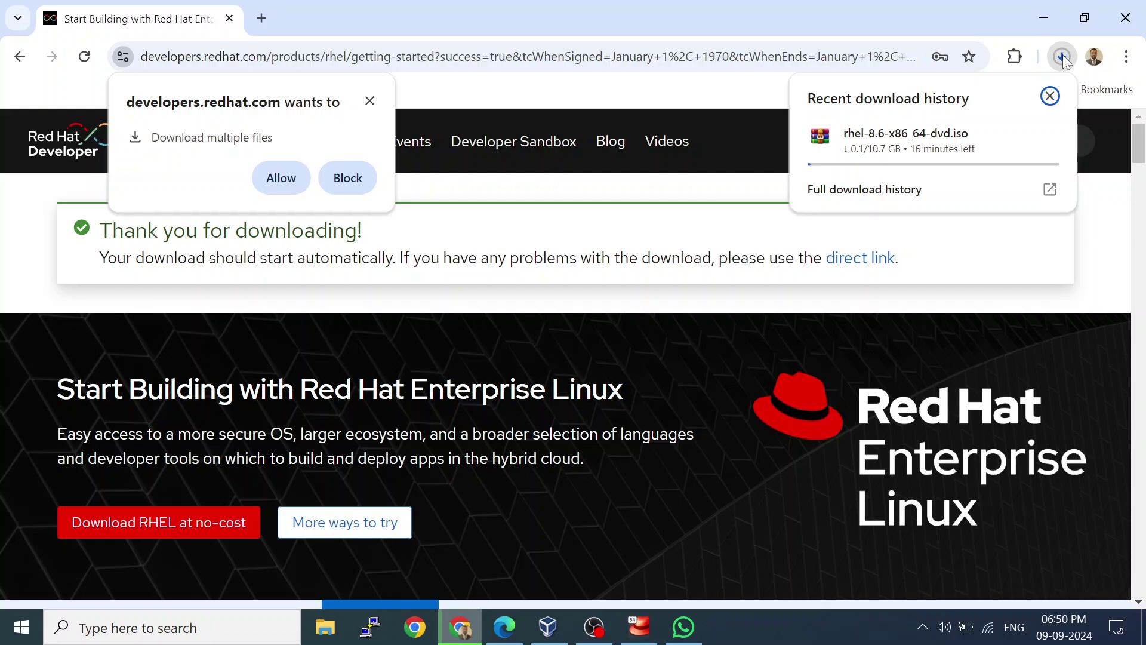
{"action": "left_click", "coordinate": [363, 170]}
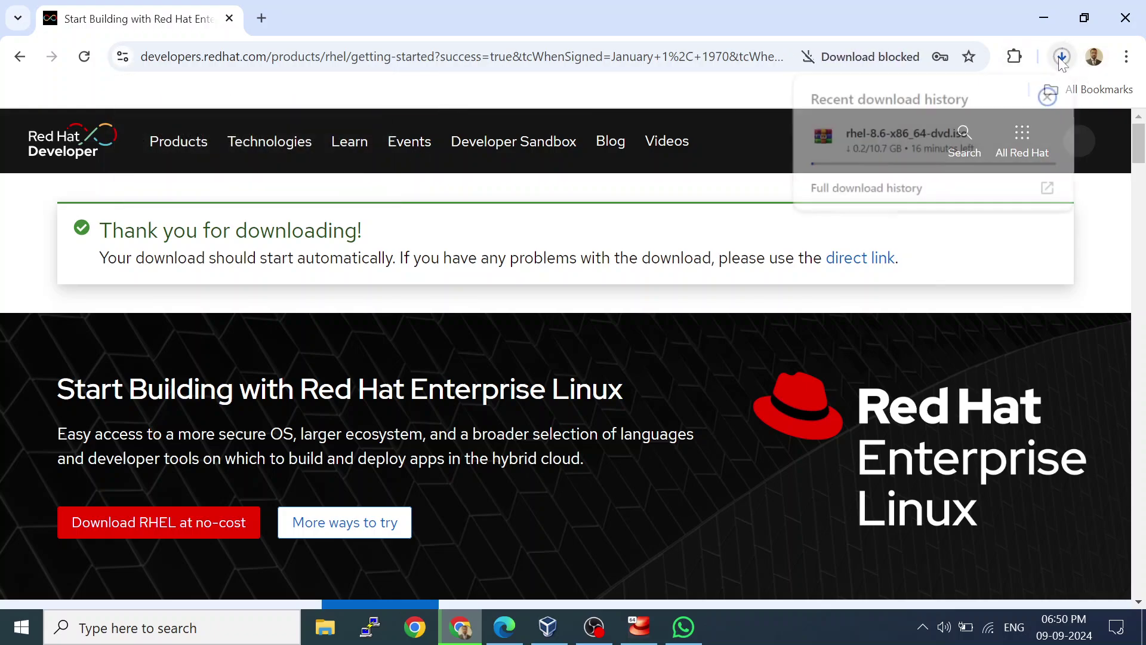
{"action": "left_click", "coordinate": [1047, 97]}
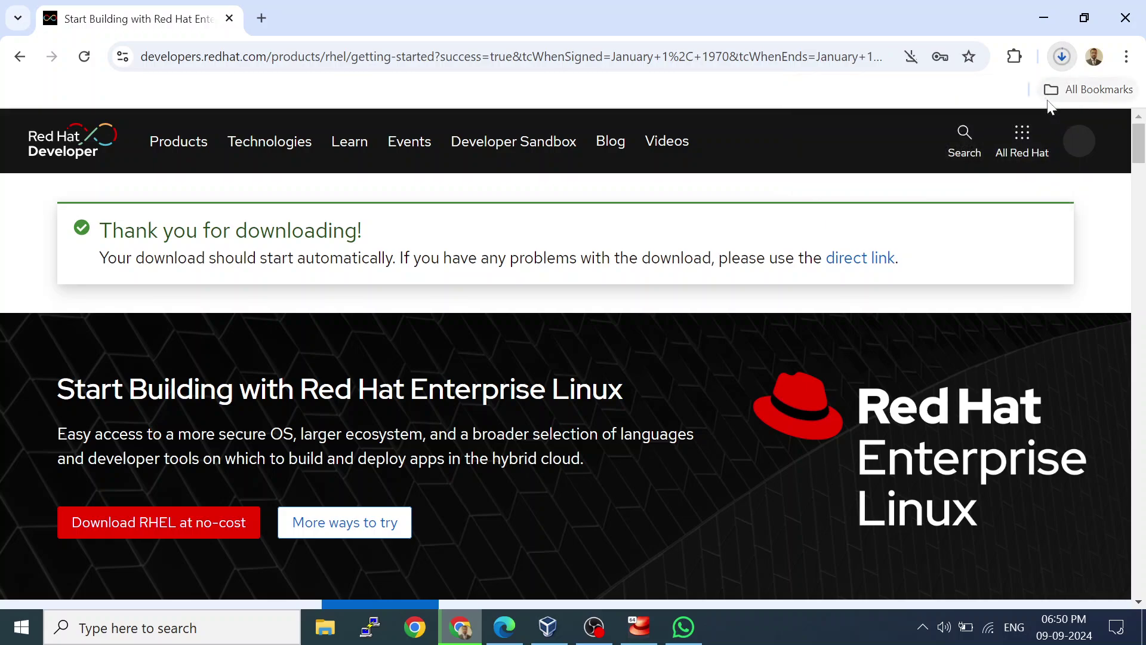
{"action": "left_click", "coordinate": [1061, 57]}
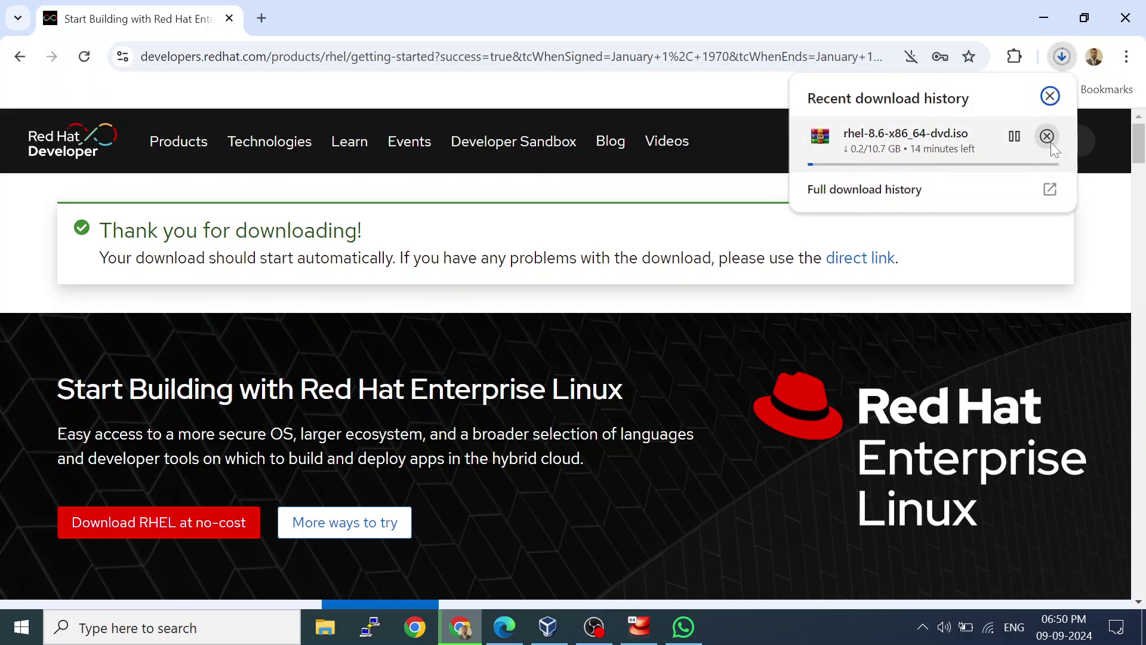
{"action": "left_click", "coordinate": [1047, 137]}
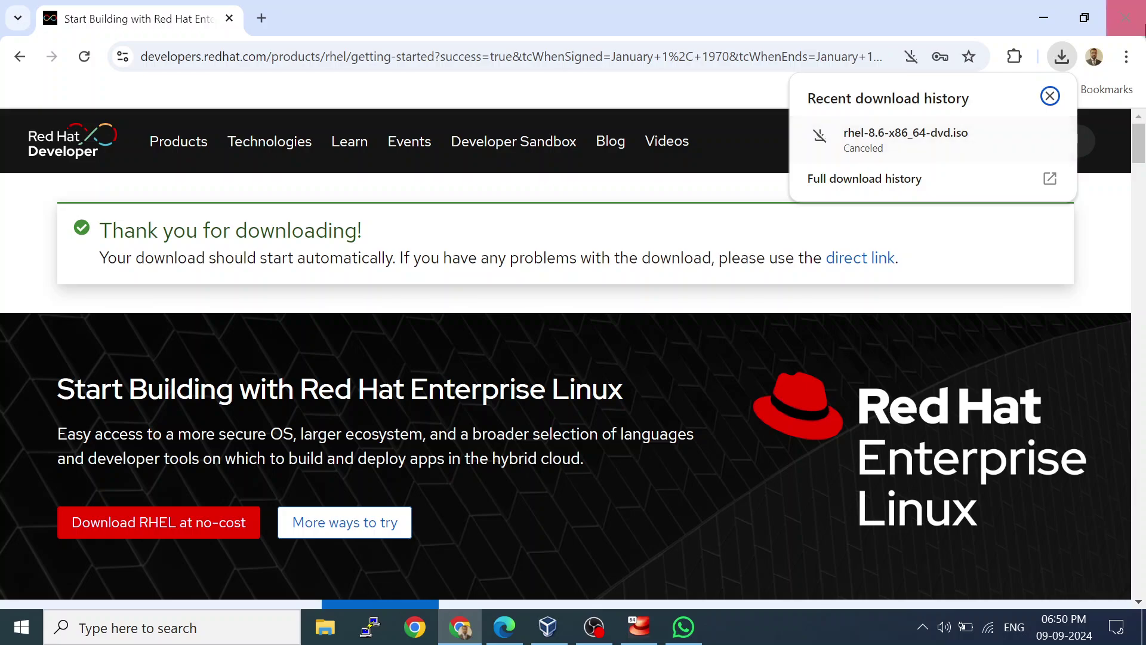
{"action": "left_click", "coordinate": [1130, 21]}
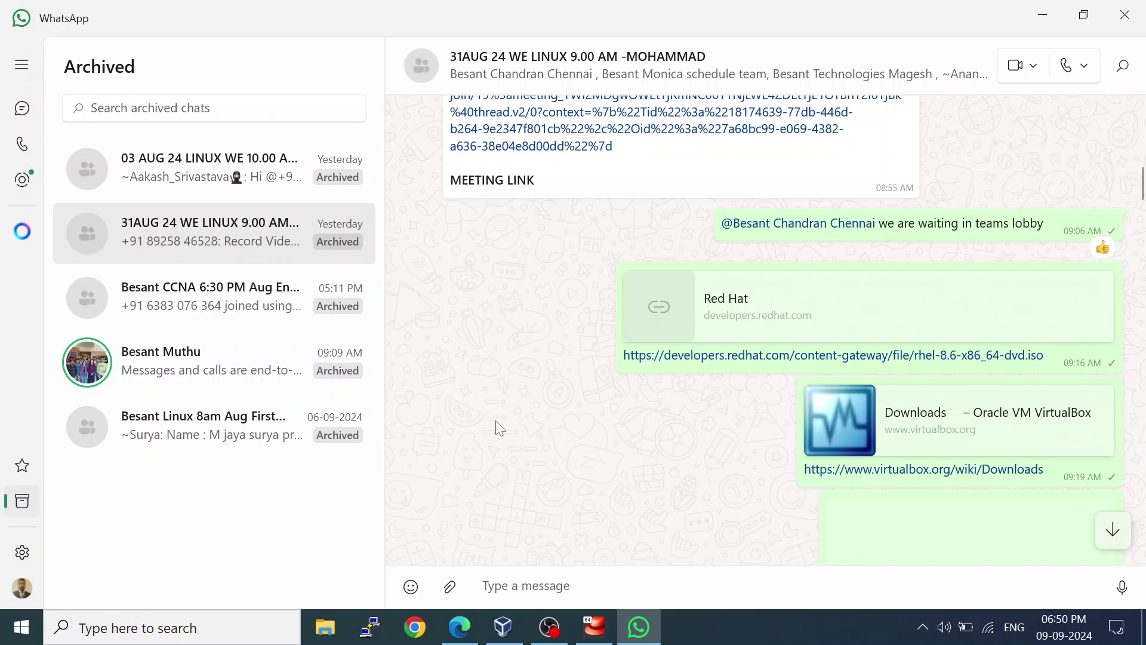
Open the virtualbox.org Downloads link, then close Chrome and WhatsApp to reveal VirtualBox.
{"action": "left_click", "coordinate": [926, 474]}
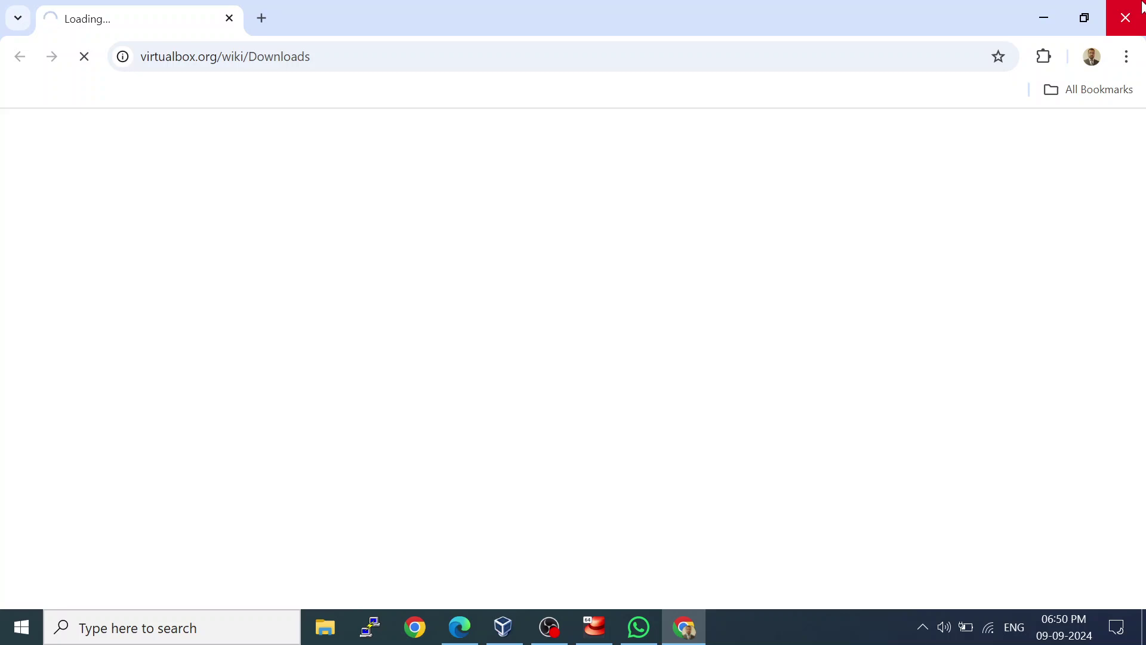
{"action": "left_click", "coordinate": [1125, 18]}
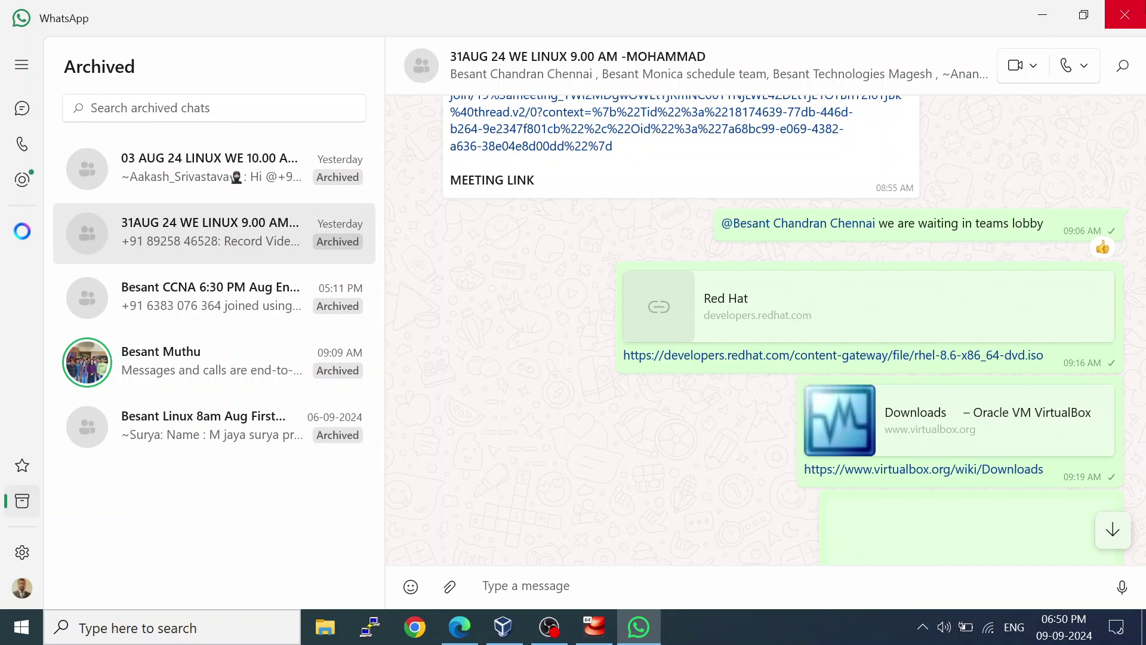
{"action": "left_click", "coordinate": [1125, 15]}
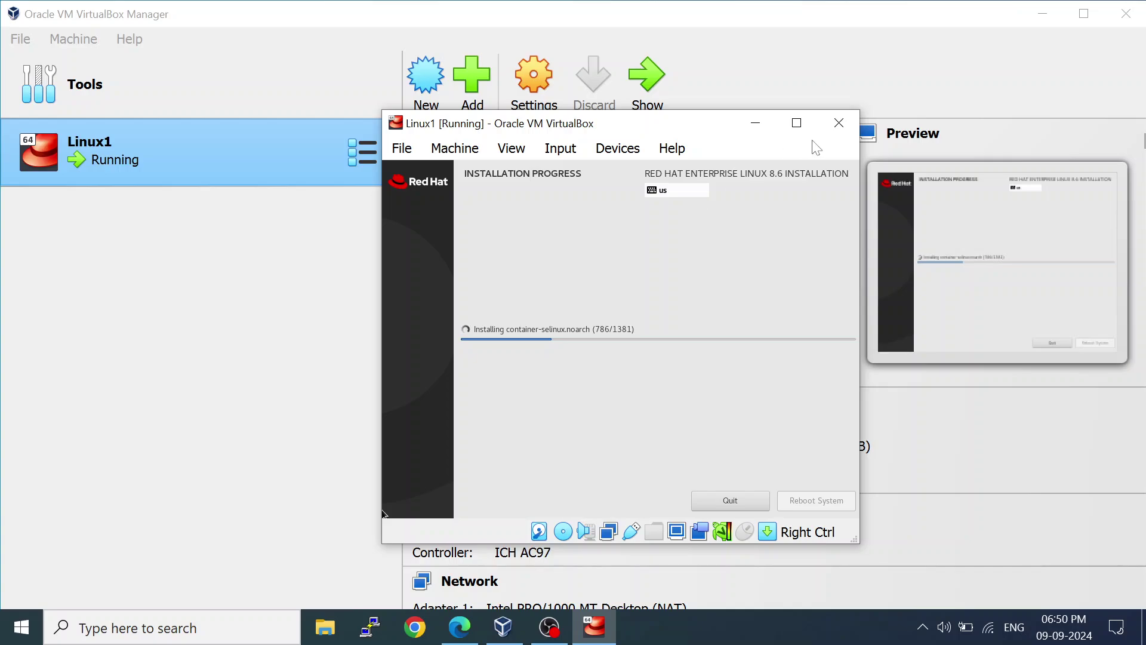
Maximize the Linux1 VM window and scale Virtual Screen 1 to 150%.
{"action": "left_click", "coordinate": [796, 123]}
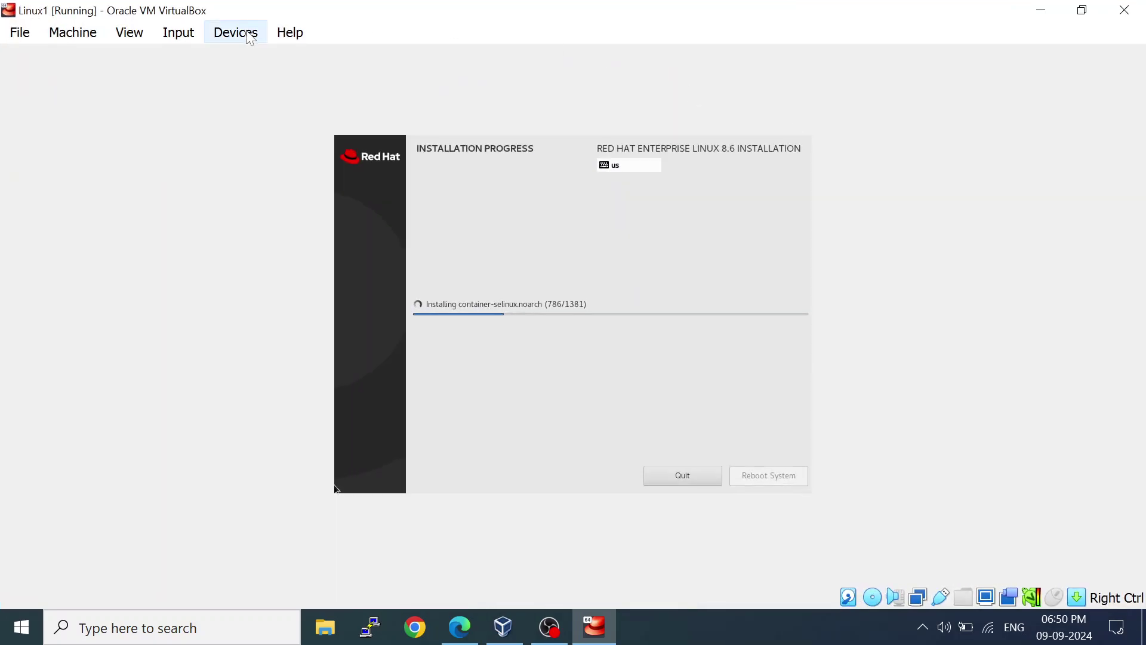
{"action": "left_click", "coordinate": [135, 36]}
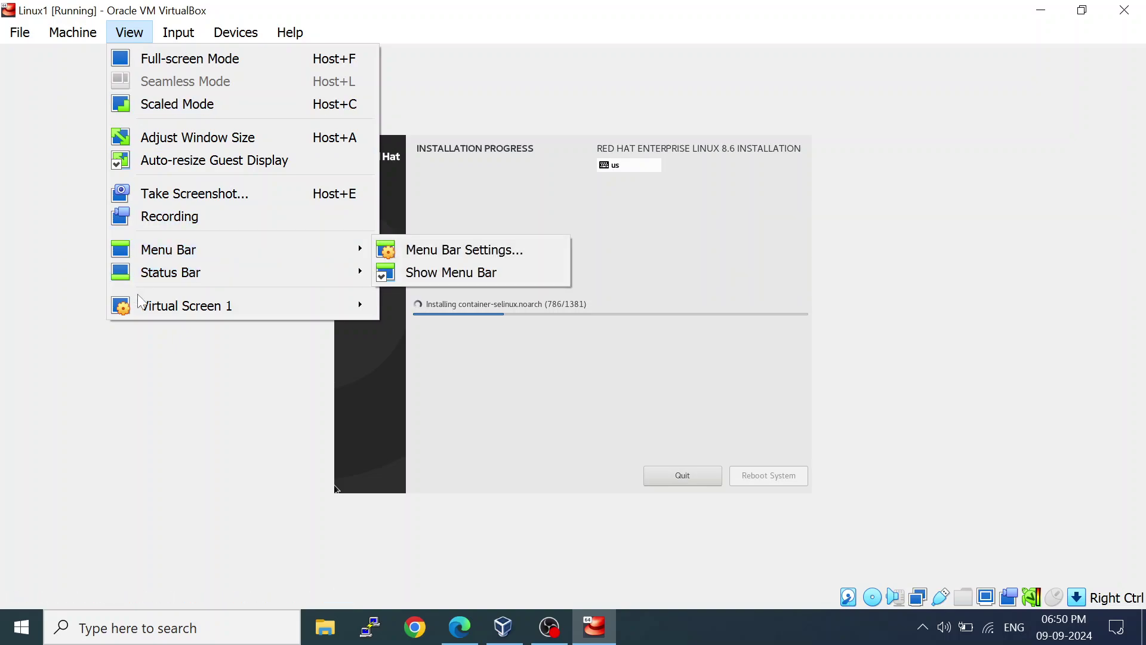
{"action": "mouse_move", "coordinate": [141, 308]}
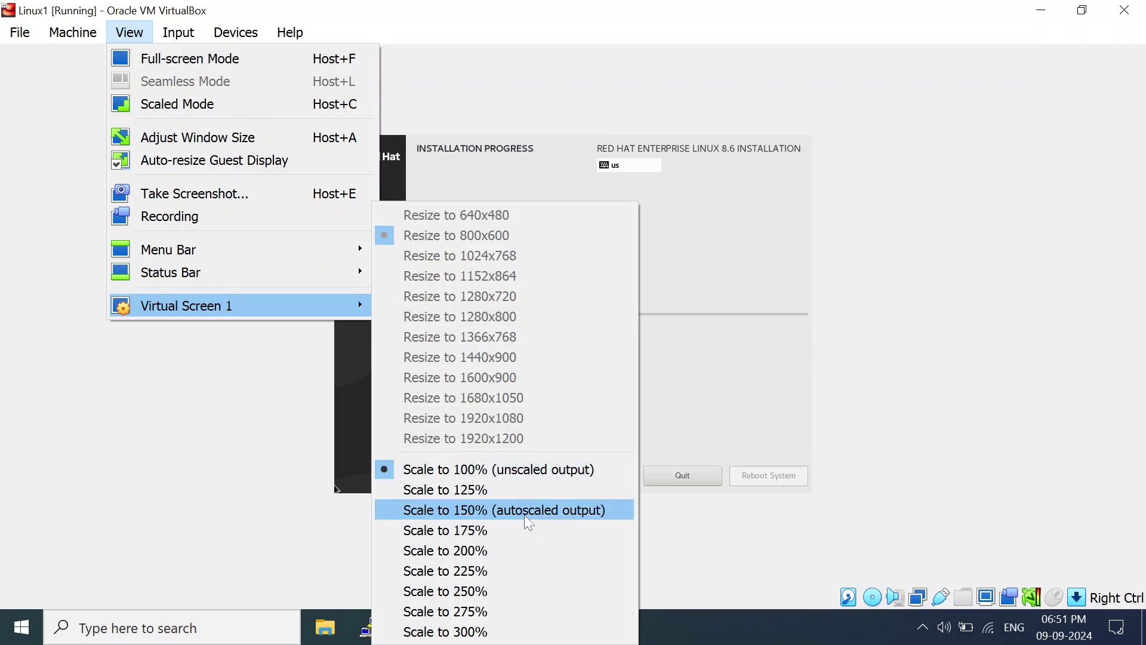
{"action": "left_click", "coordinate": [464, 514]}
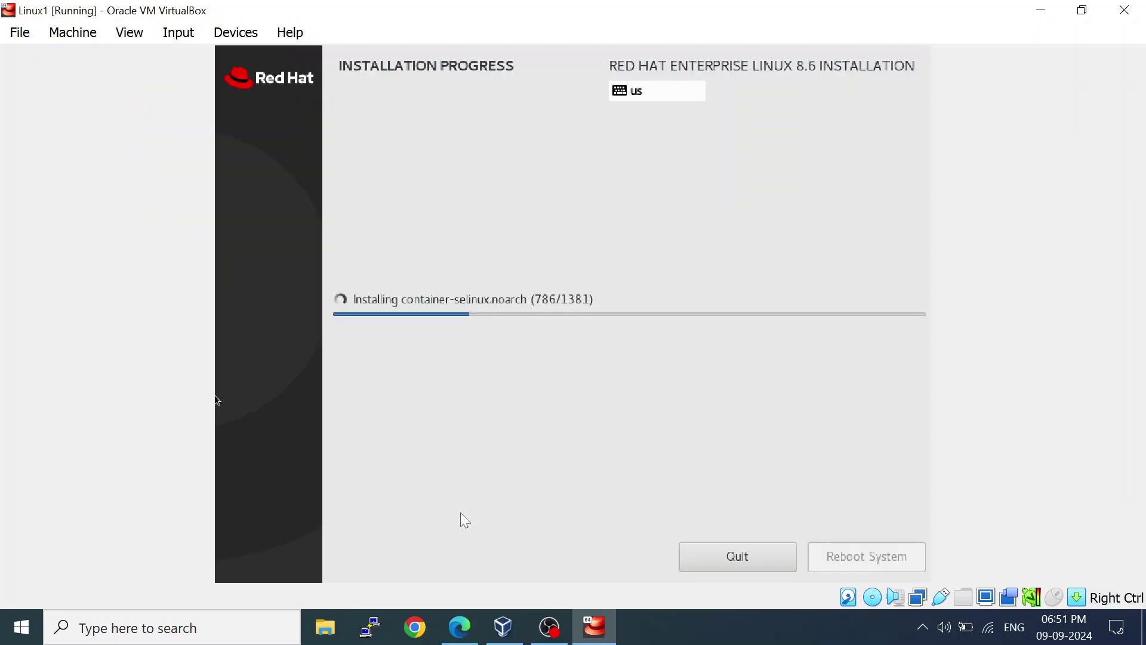
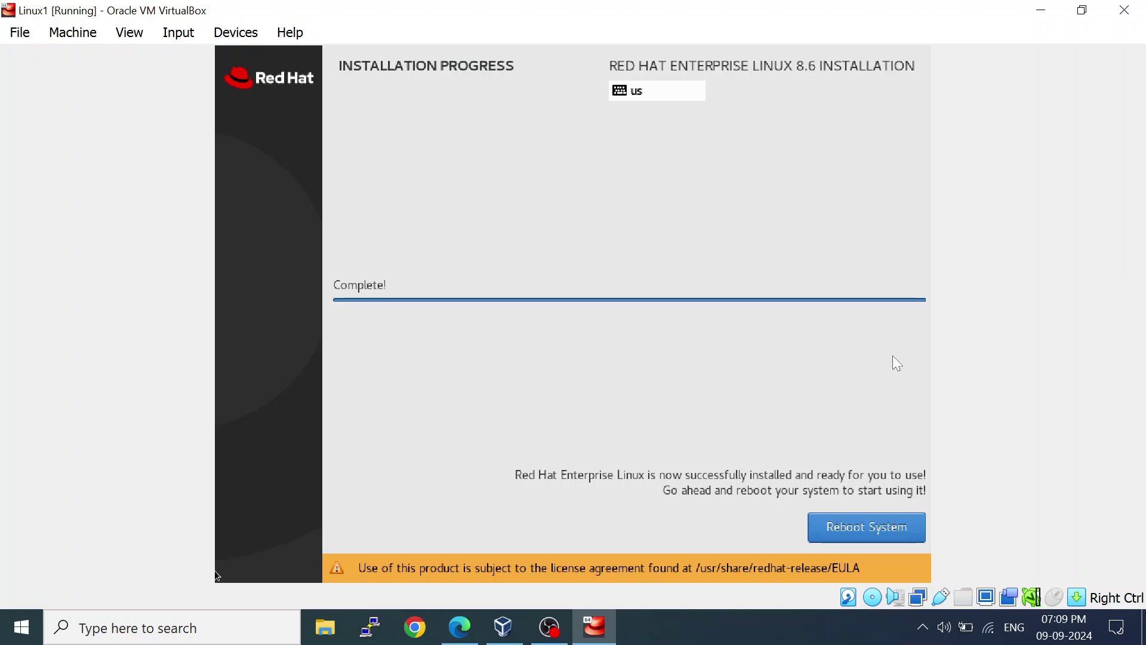
Capture the mouse in the Linux1 VM and reboot the newly installed RHEL 8.6 system.
{"action": "left_click", "coordinate": [849, 523]}
{"action": "left_click", "coordinate": [835, 525]}
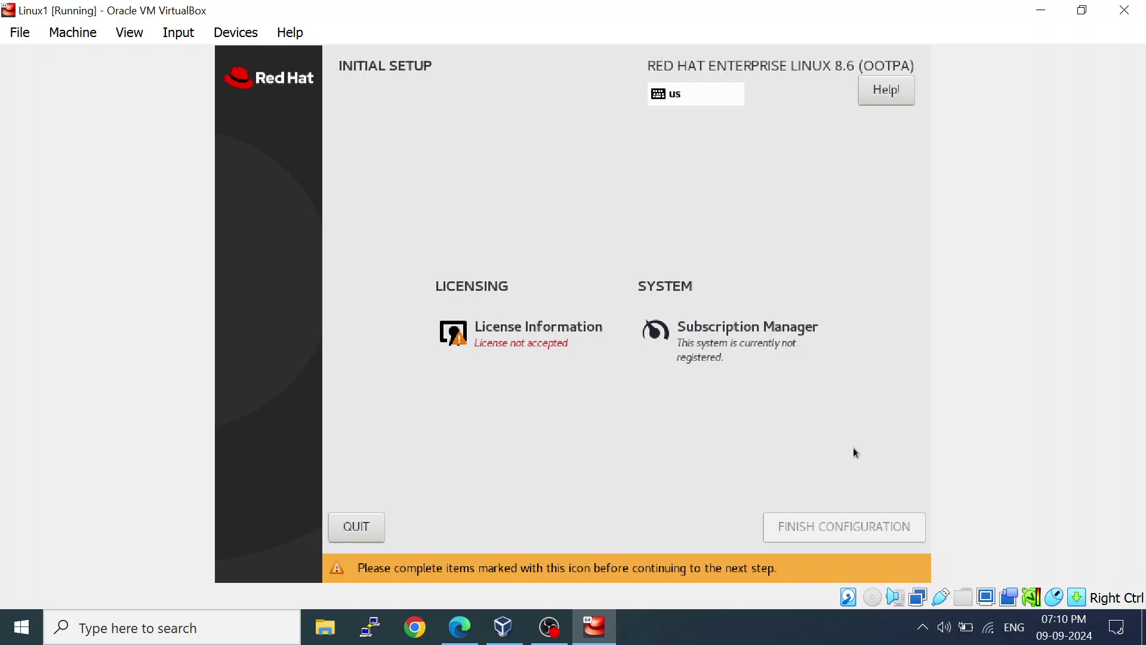
Accept the RHEL license agreement under License Information and finish the initial configuration.
{"action": "left_click", "coordinate": [512, 328]}
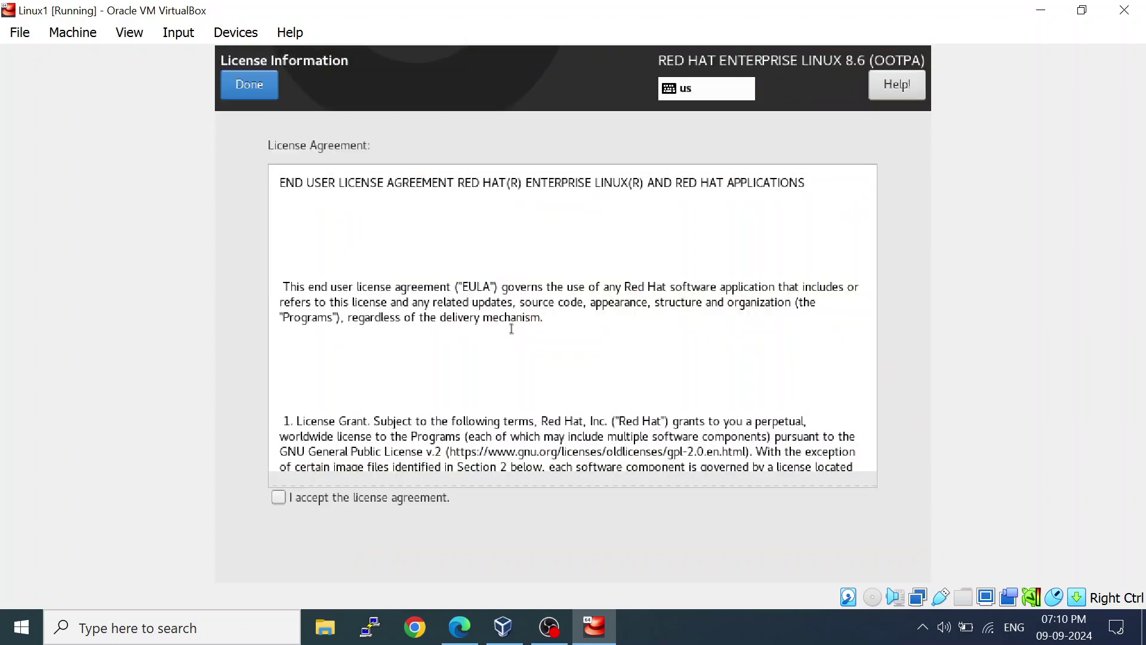
{"action": "left_click", "coordinate": [279, 498]}
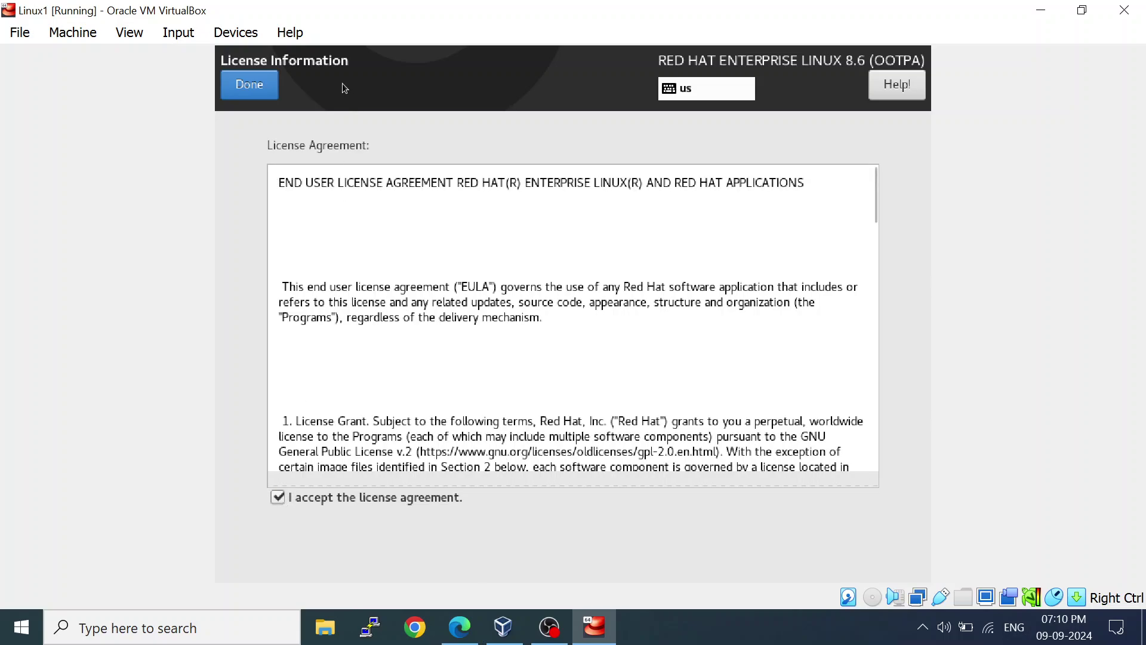
{"action": "left_click", "coordinate": [274, 90]}
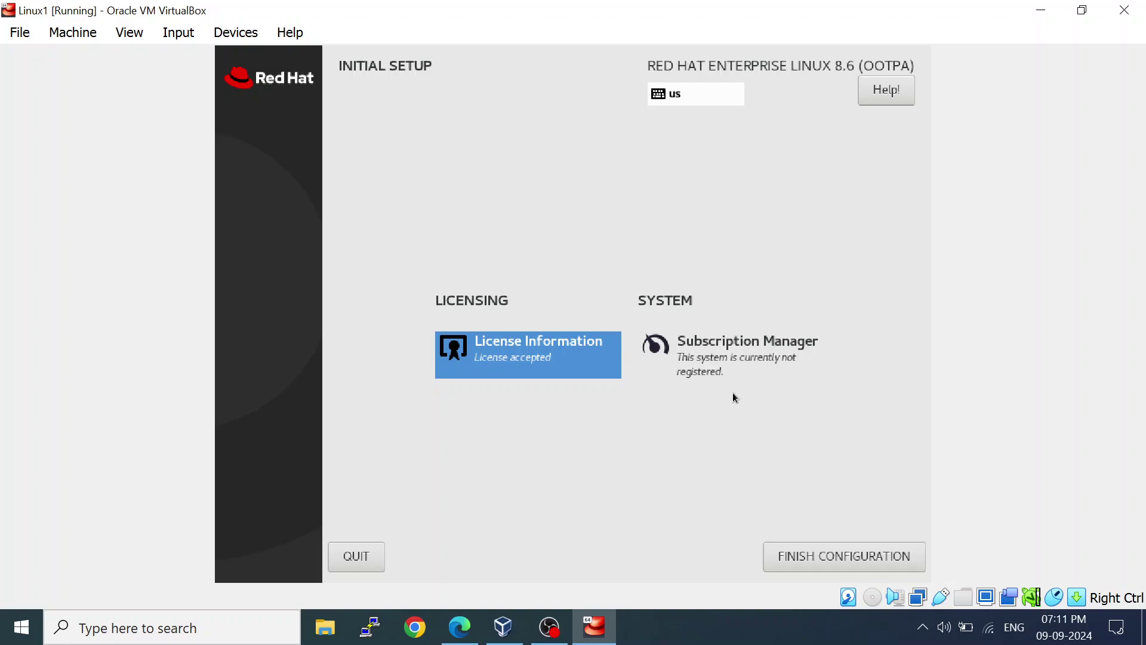
{"action": "left_click", "coordinate": [792, 558]}
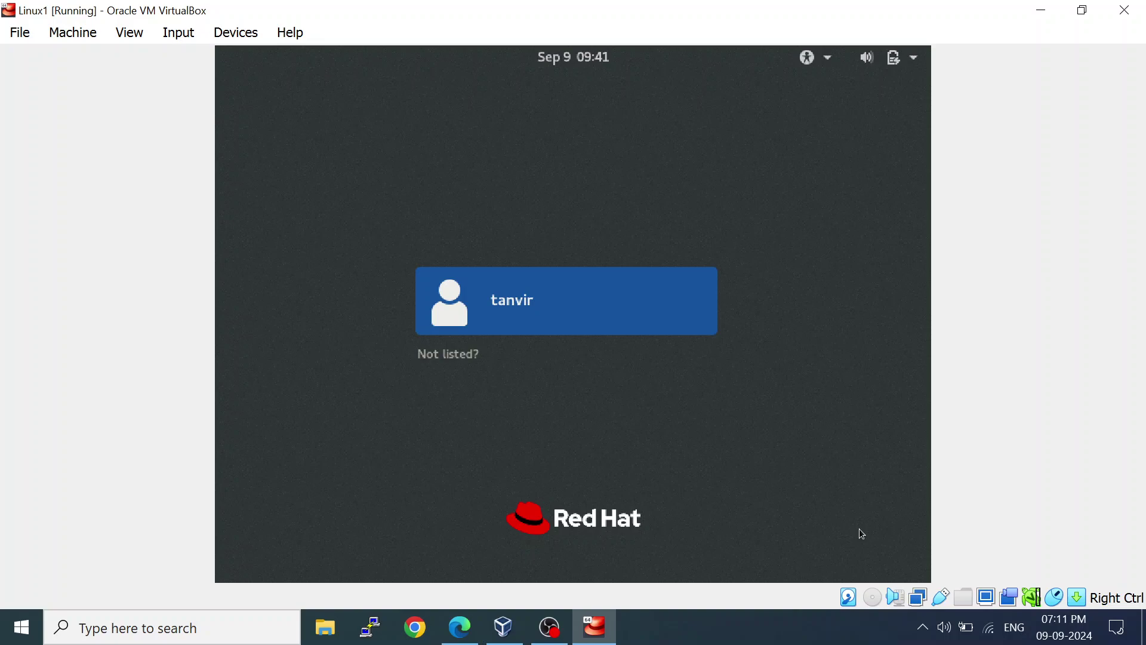
Sign in as the listed user account with its password.
{"action": "key", "text": "Return"}
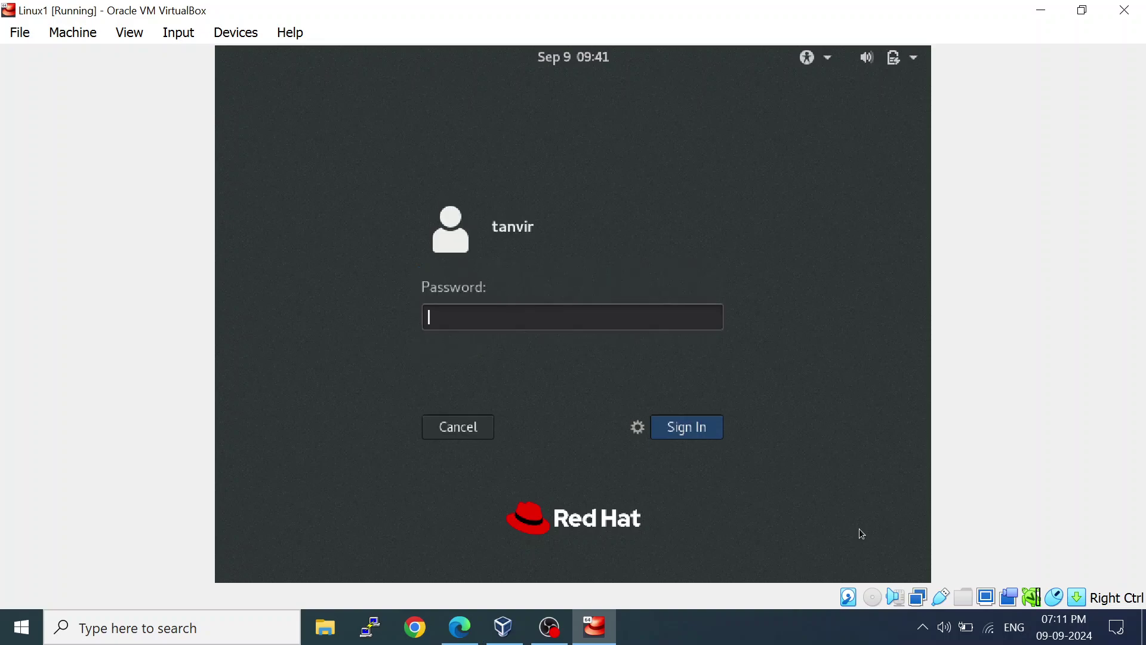
{"action": "type", "text": "******"}
{"action": "key", "text": "Return"}
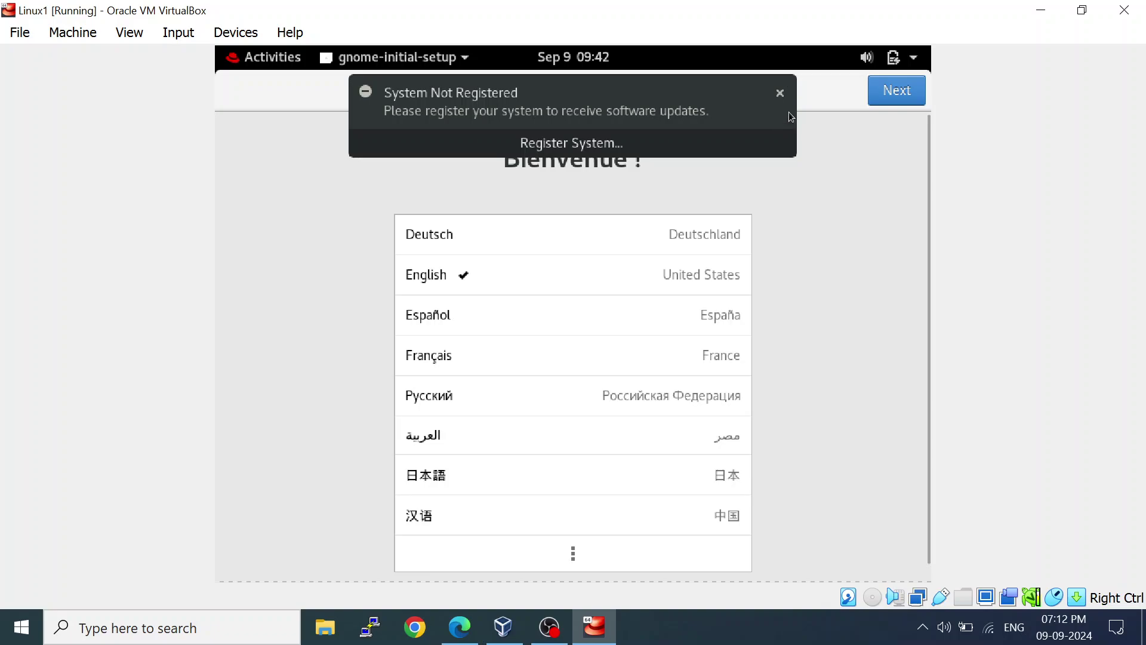
Dismiss the not-registered notice, keep English and US layout, accept privacy defaults, and close Getting Started.
{"action": "left_click", "coordinate": [780, 94]}
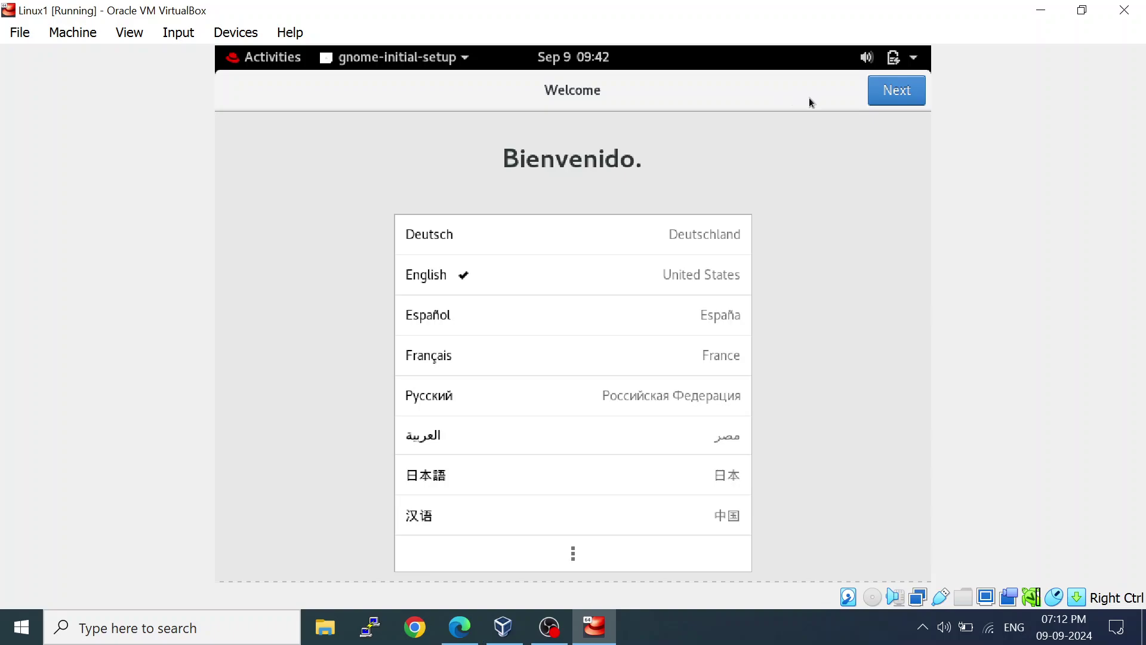
{"action": "left_click", "coordinate": [892, 99]}
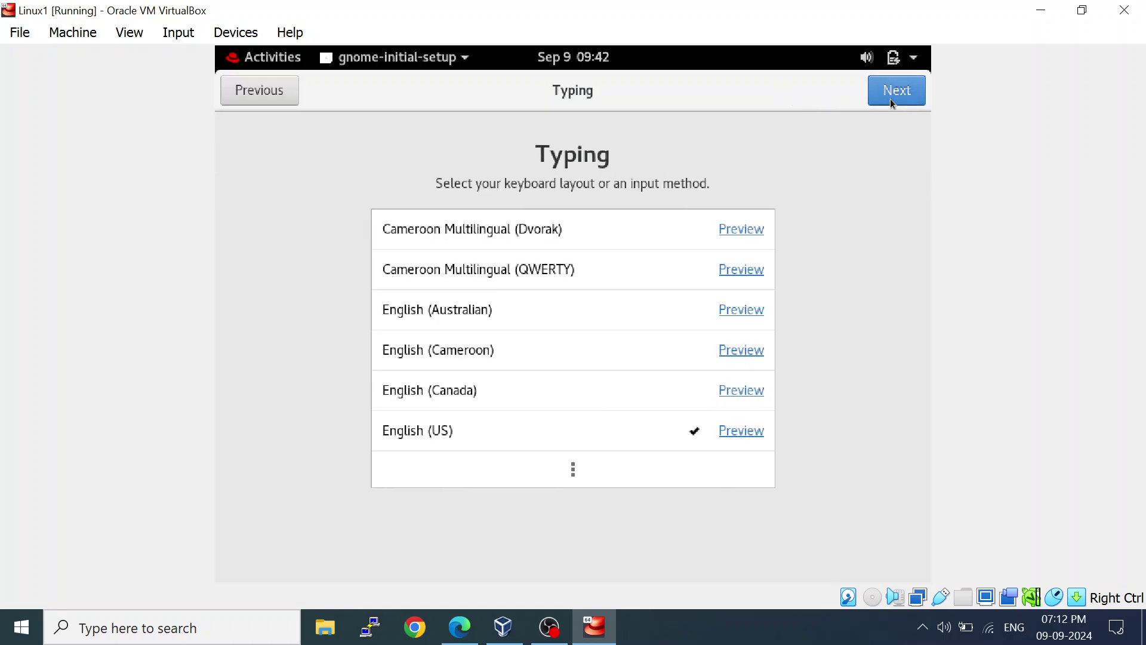
{"action": "left_click", "coordinate": [892, 99]}
{"action": "left_click", "coordinate": [892, 100]}
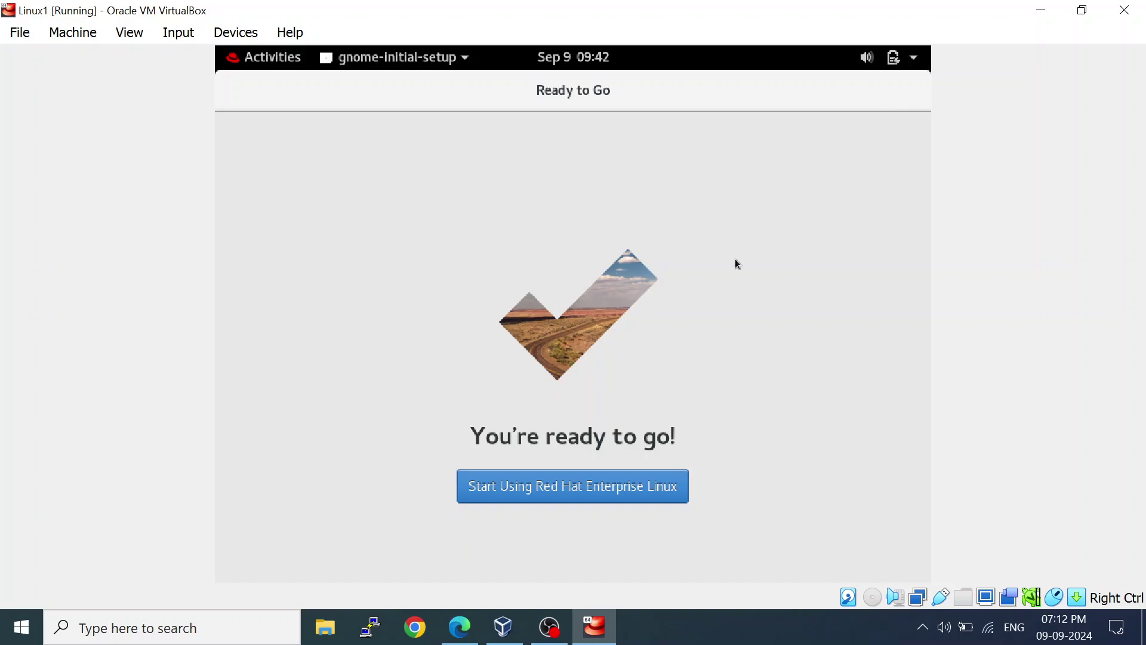
{"action": "left_click", "coordinate": [553, 498]}
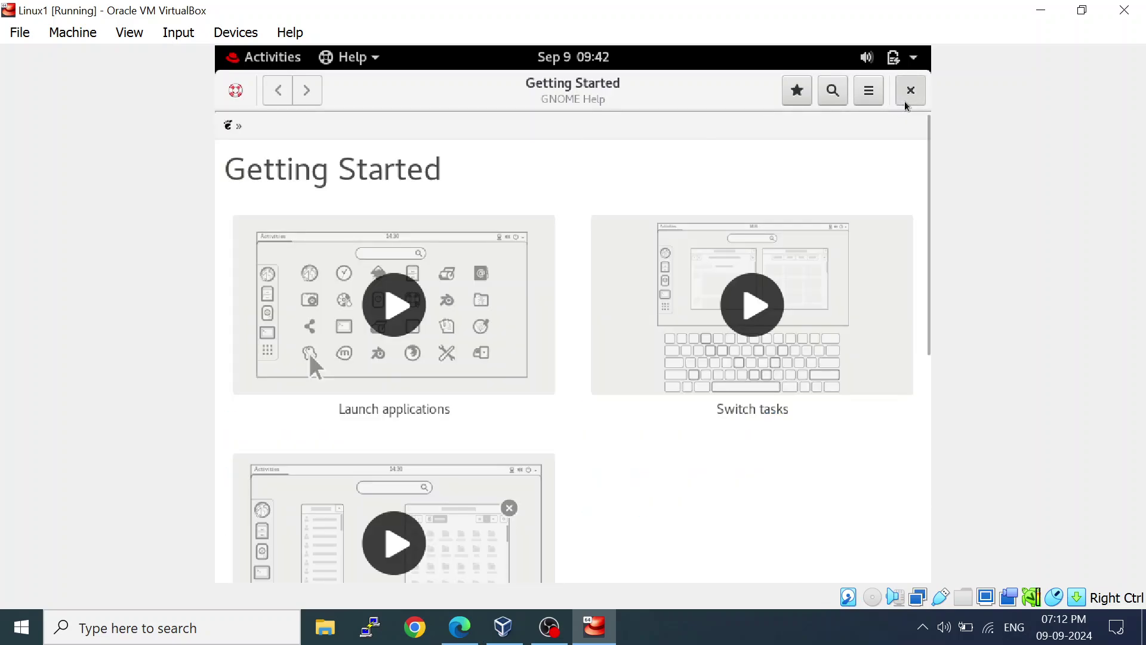
{"action": "left_click", "coordinate": [906, 105]}
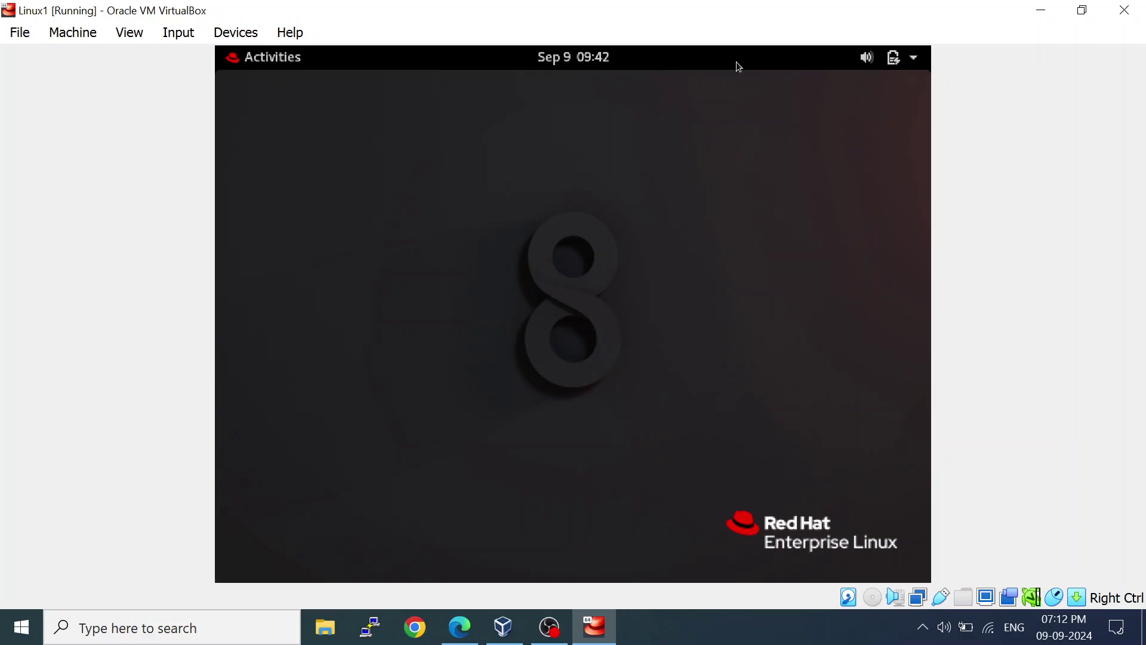
Power off the Linux1 guest from the GNOME system menu, quit VirtualBox Manager, and bring up OBS.
{"action": "left_click", "coordinate": [916, 59]}
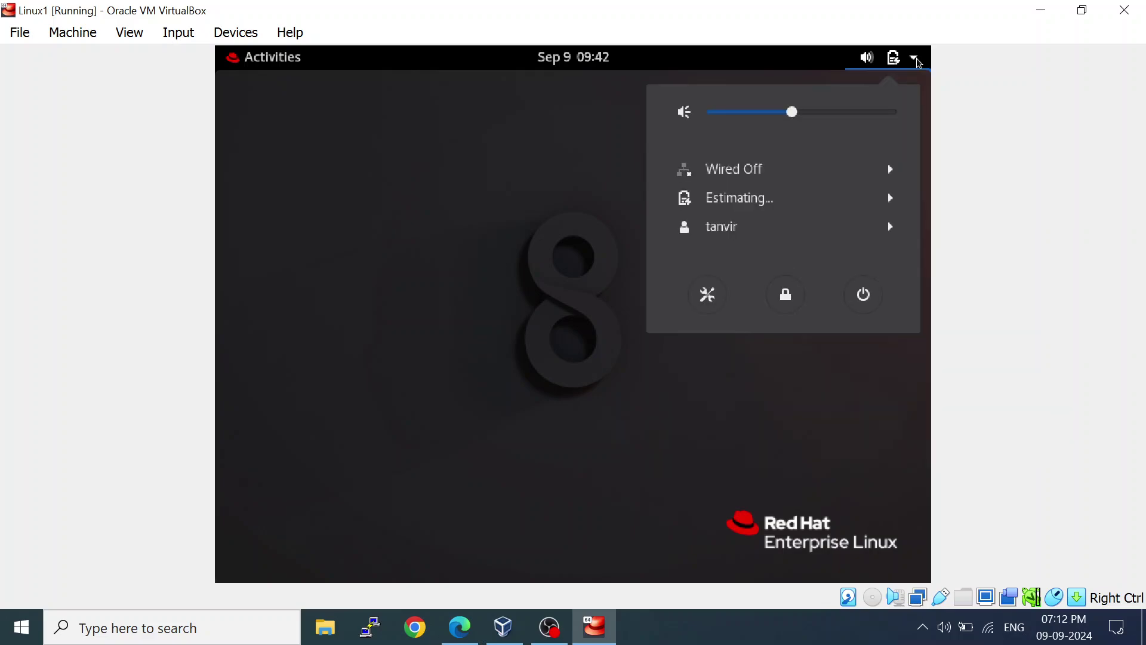
{"action": "left_click", "coordinate": [877, 297]}
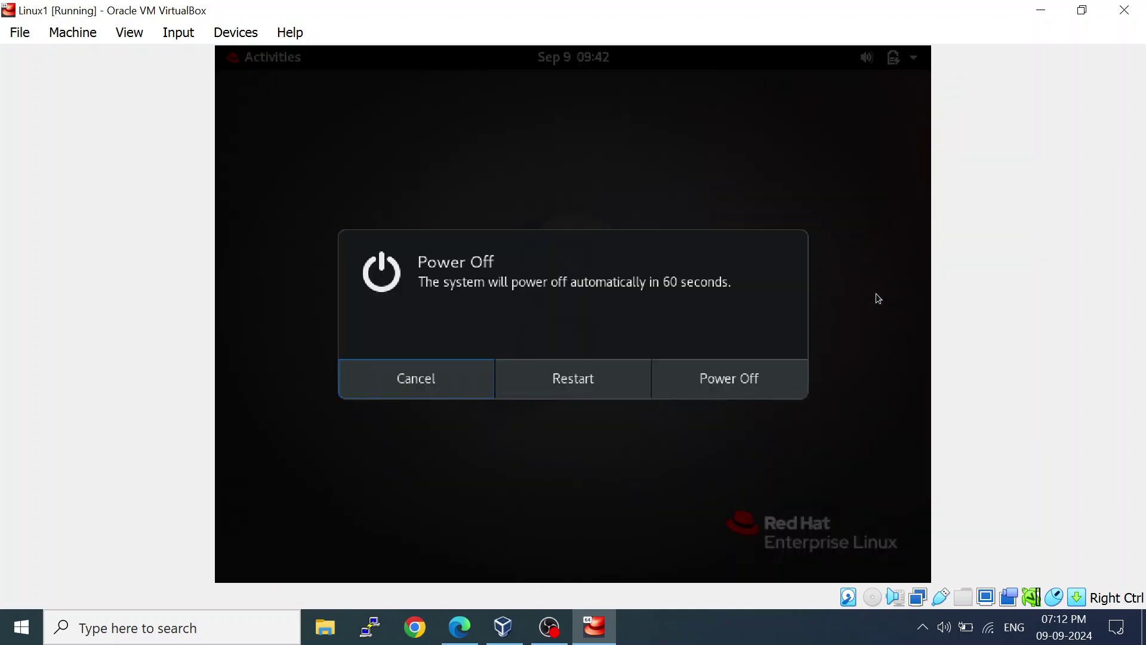
{"action": "left_click", "coordinate": [663, 378]}
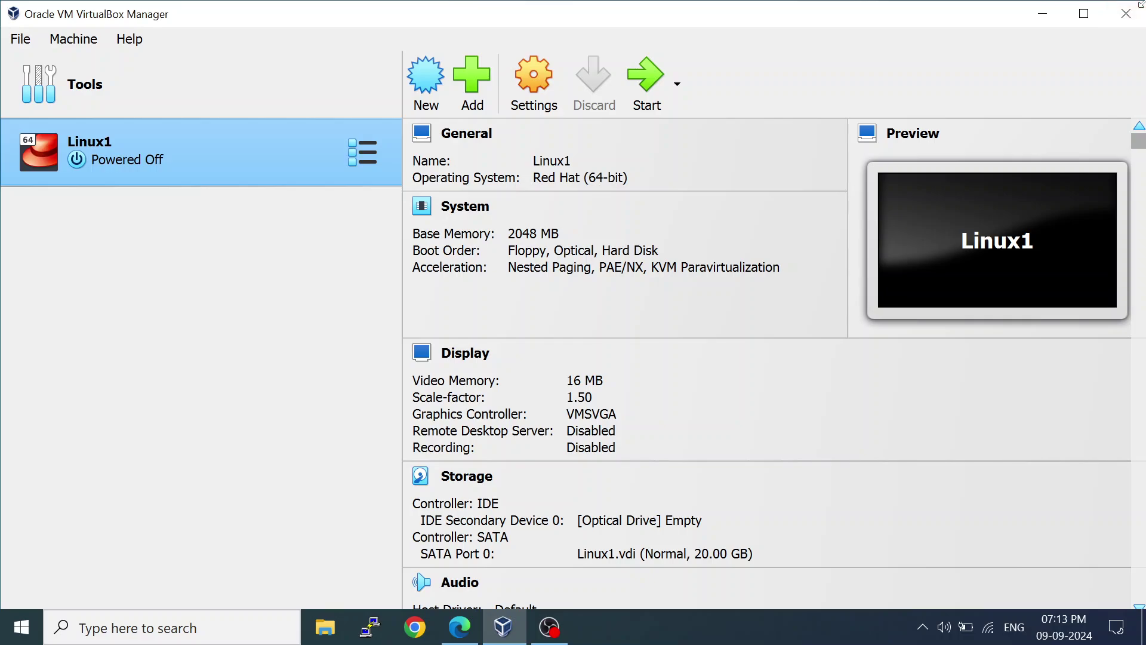
{"action": "left_click", "coordinate": [1126, 13]}
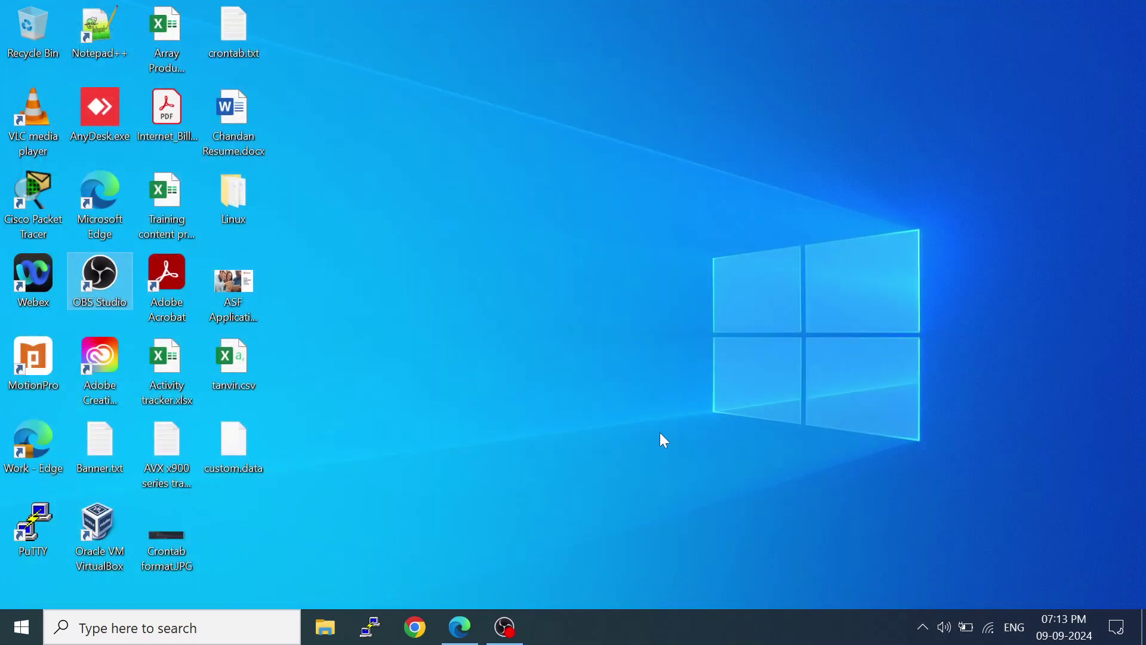
{"action": "left_click", "coordinate": [505, 627]}
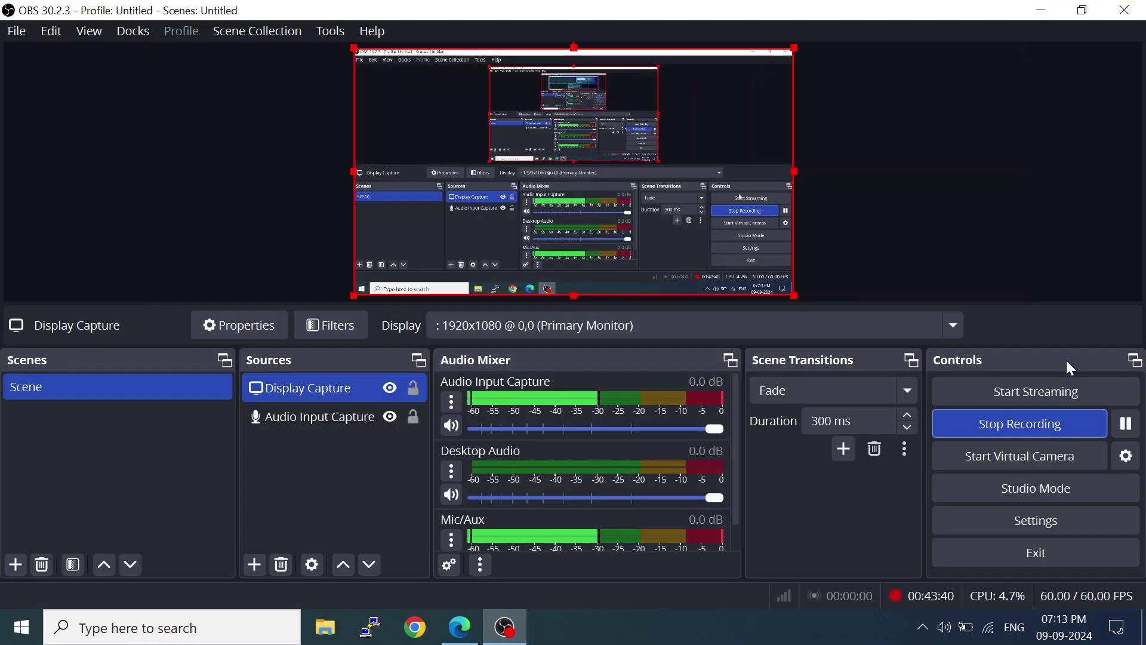